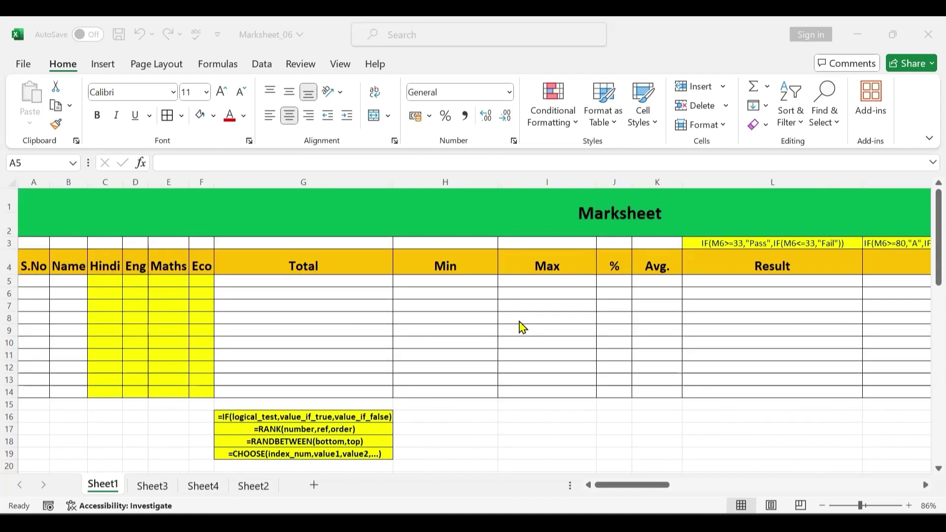
Look over the IF, RANK and CHOOSE entries in the yellow syntax list, then return to A5.
click(648, 486)
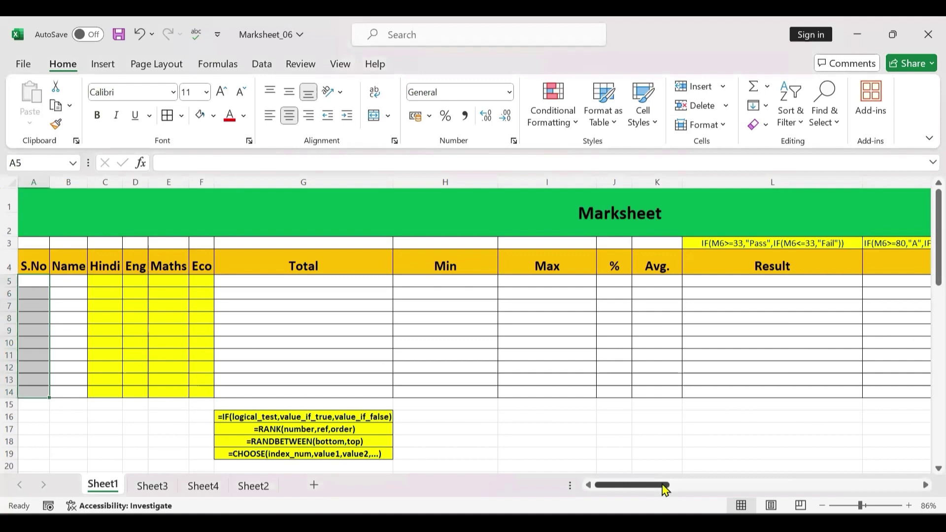
drag(662, 488, 623, 498)
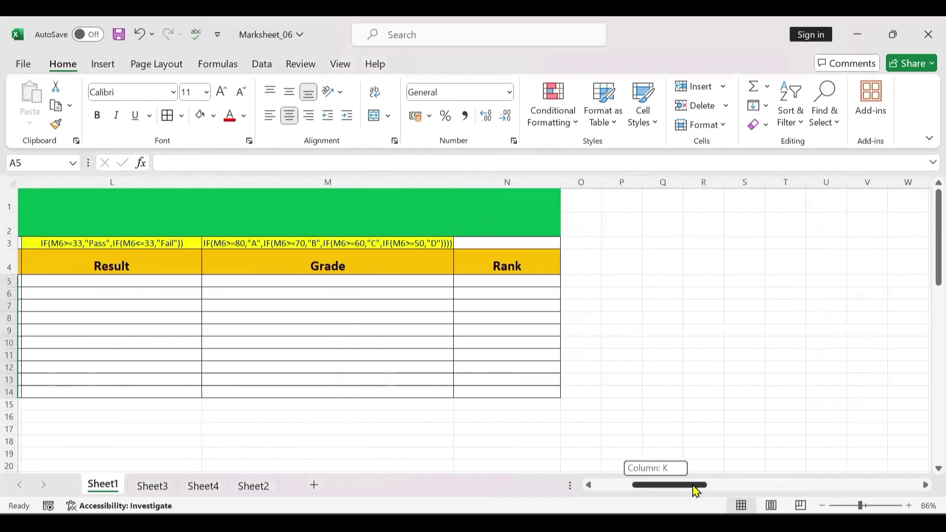
click(305, 307)
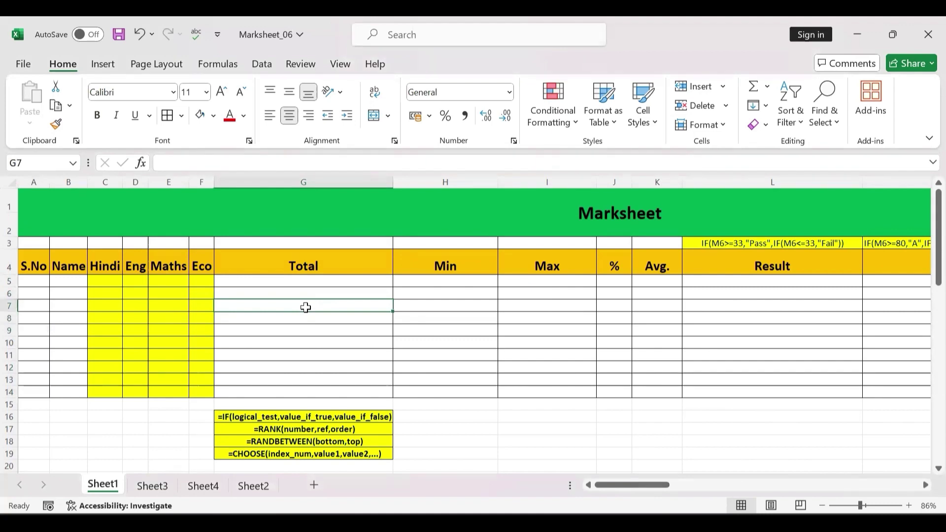
click(288, 412)
key(Down)
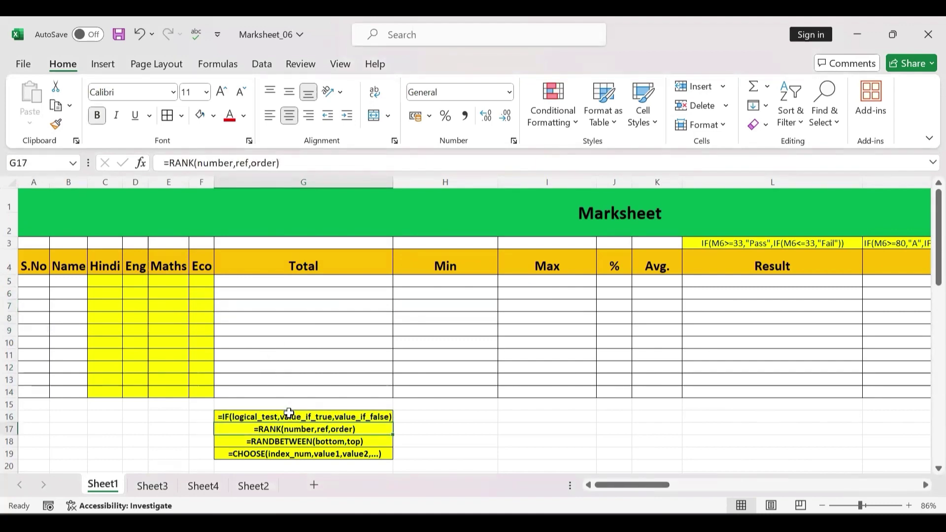
key(Down)
key(Down)
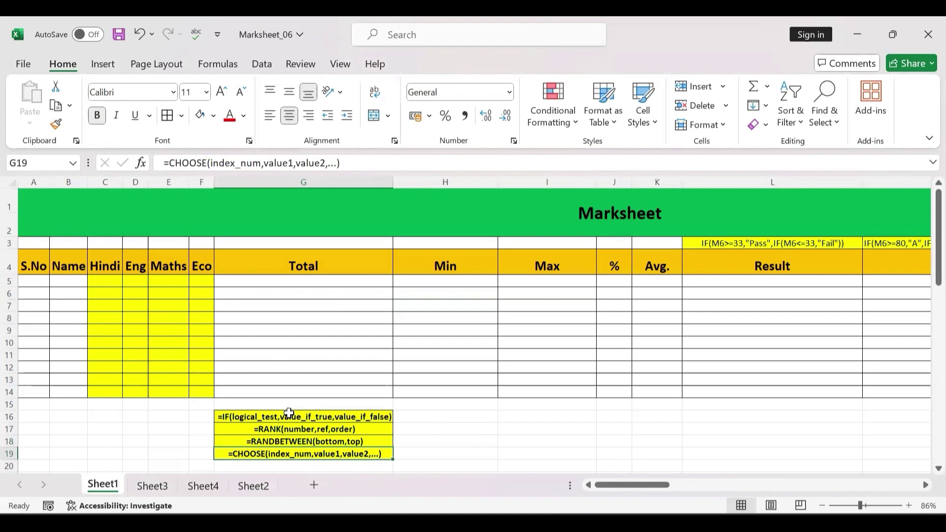
click(45, 280)
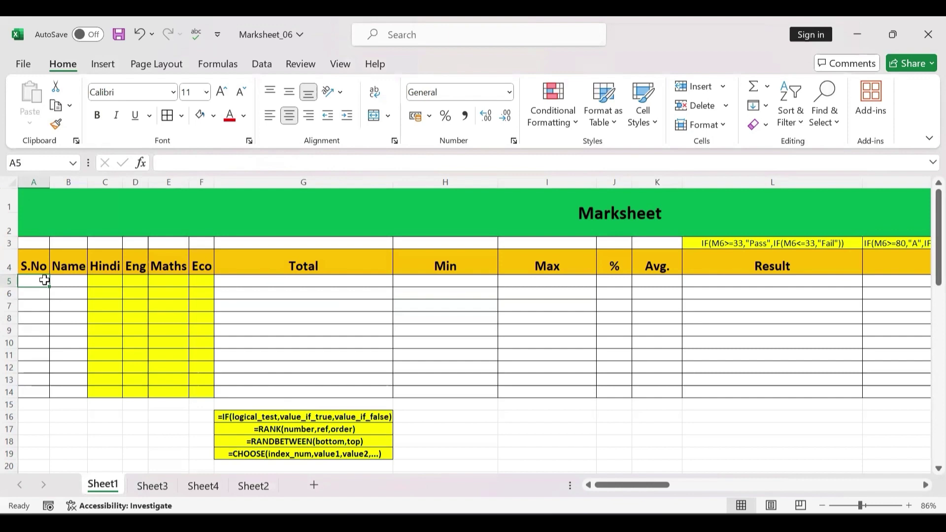
Enter 1 and 2 in A5:A6 and fill the series down to 10 in A14.
text(1)
key(Return)
text(2)
key(Return)
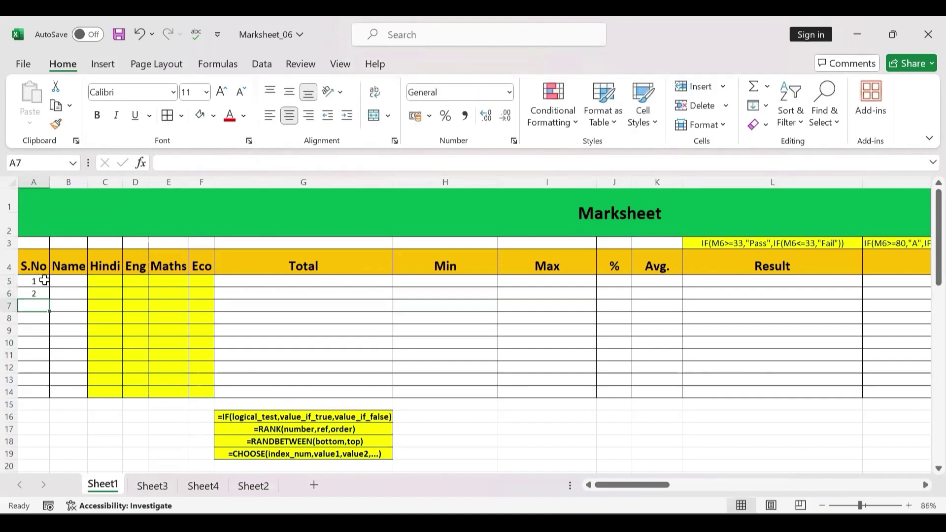
click(37, 281)
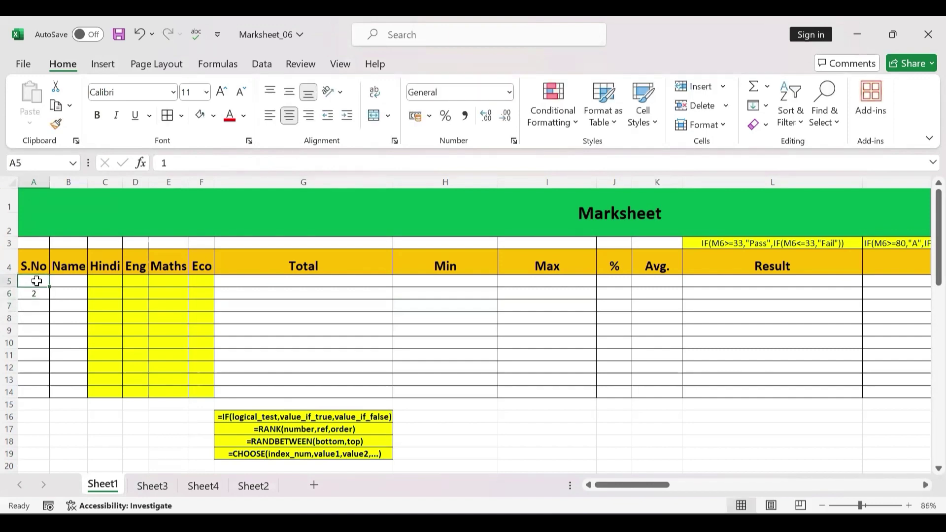
drag(36, 281, 34, 293)
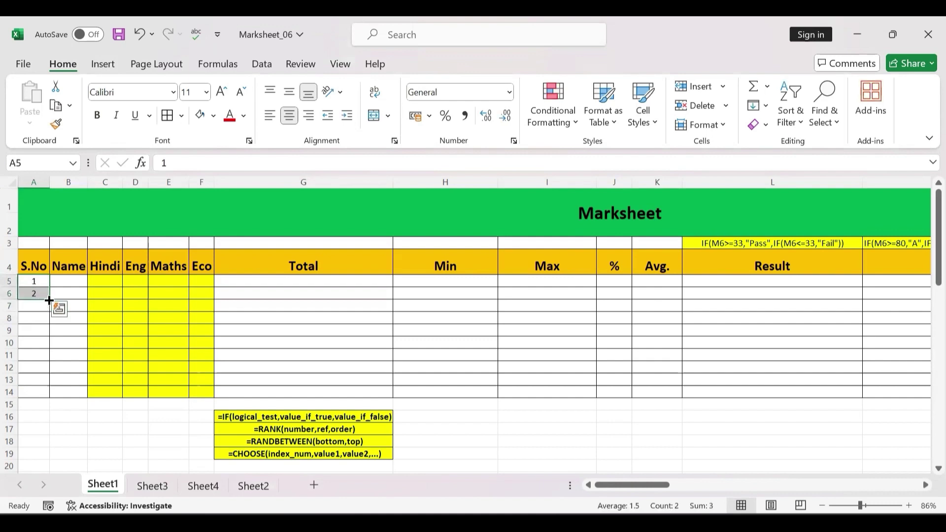
drag(49, 300, 49, 393)
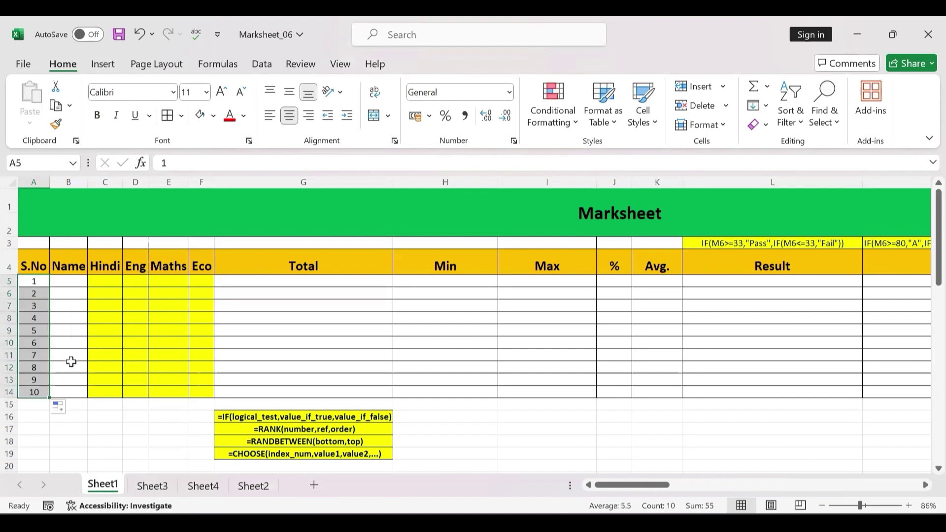
click(72, 282)
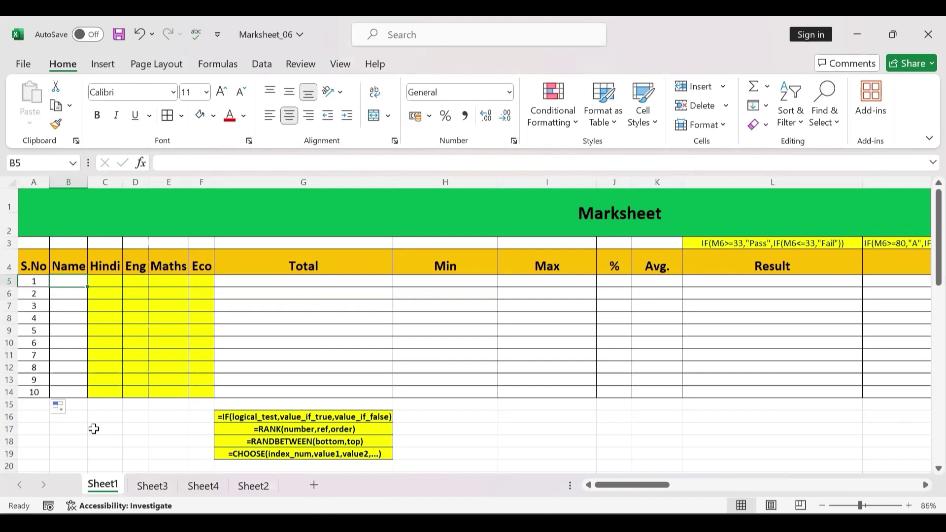
Type Aman, Amar, Soni, Raj and Rani into C16:C20 and make them bold.
click(106, 417)
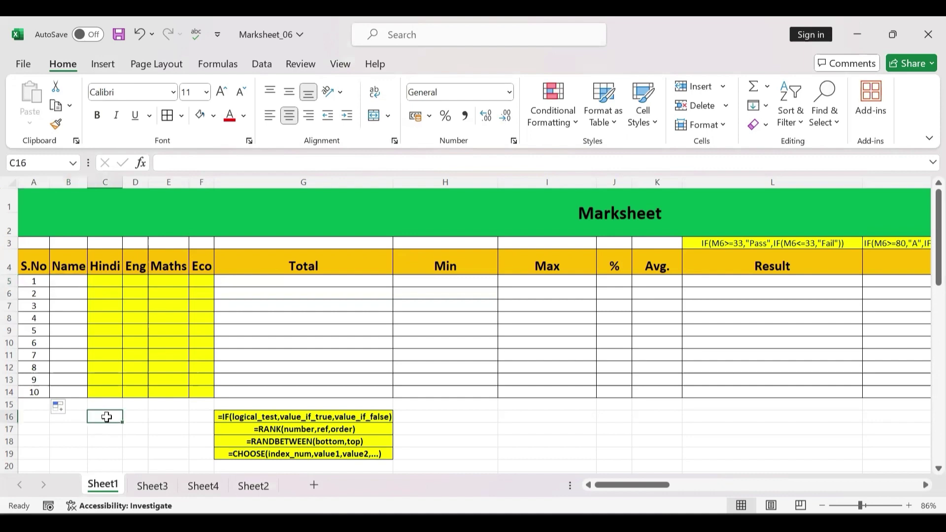
text(Aman Amar Soni Ra)
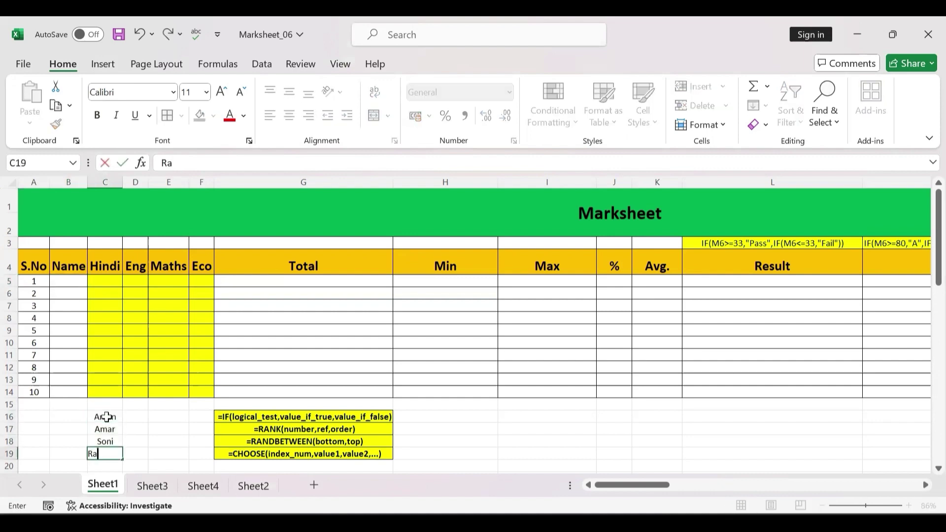
text(j )
text(Rani)
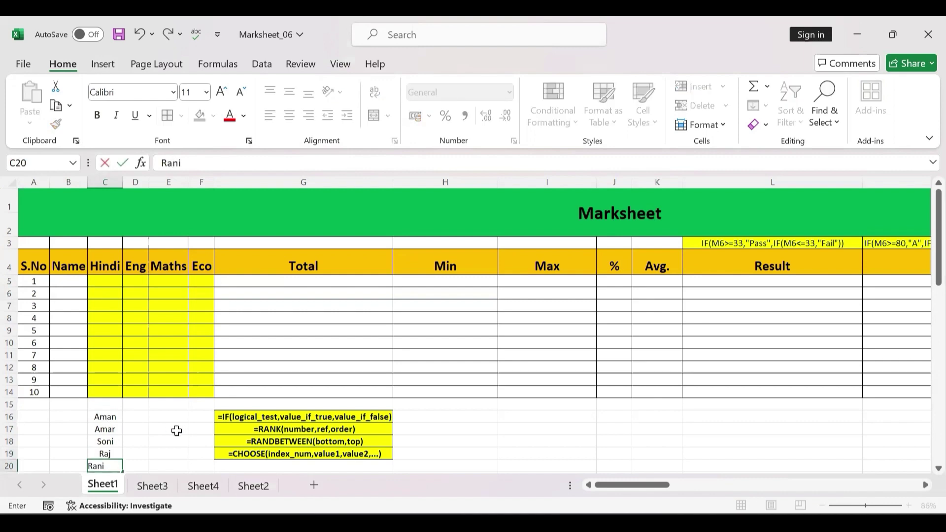
click(177, 431)
drag(105, 417, 109, 463)
key(ctrl+b)
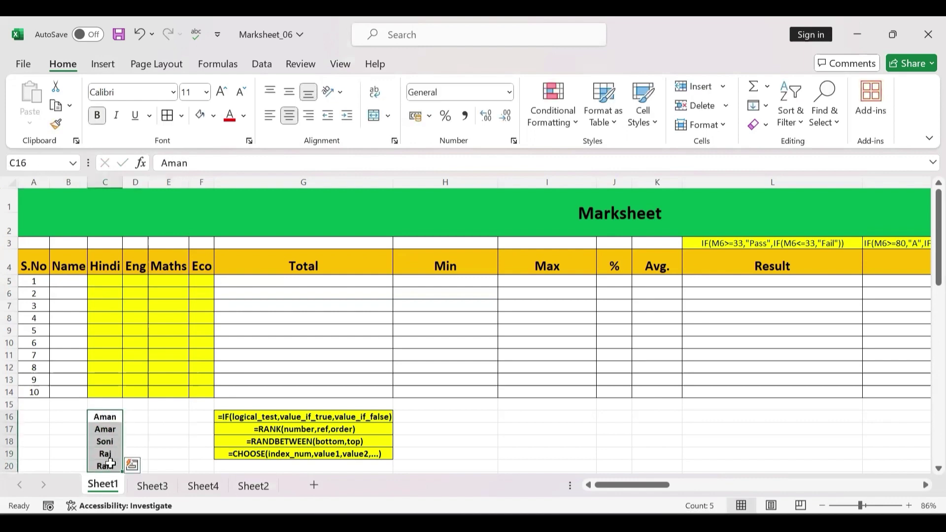
click(164, 417)
drag(70, 283, 76, 393)
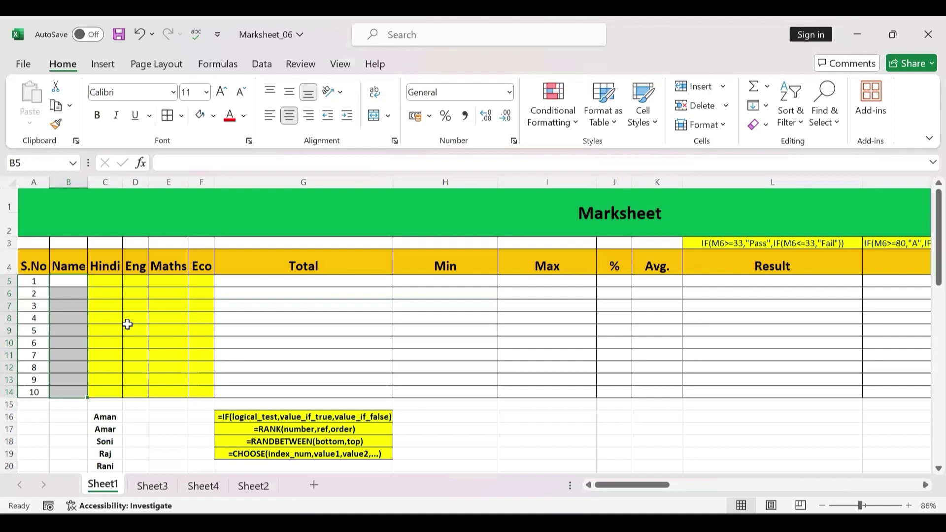
Begin the formula =CHOOSE(RANDBETWEEN(1,5),'Aman','Amar','Soni','Raj', in the selected Name cells.
scroll(127, 324, up, 2)
scroll(127, 324, up, 4)
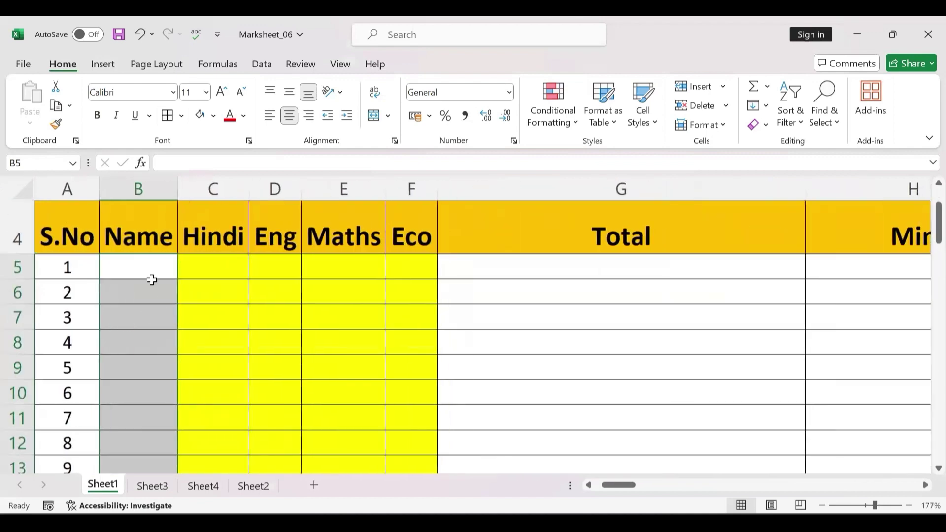
scroll(152, 280, down, 2)
scroll(148, 458, up, 4)
text(=)
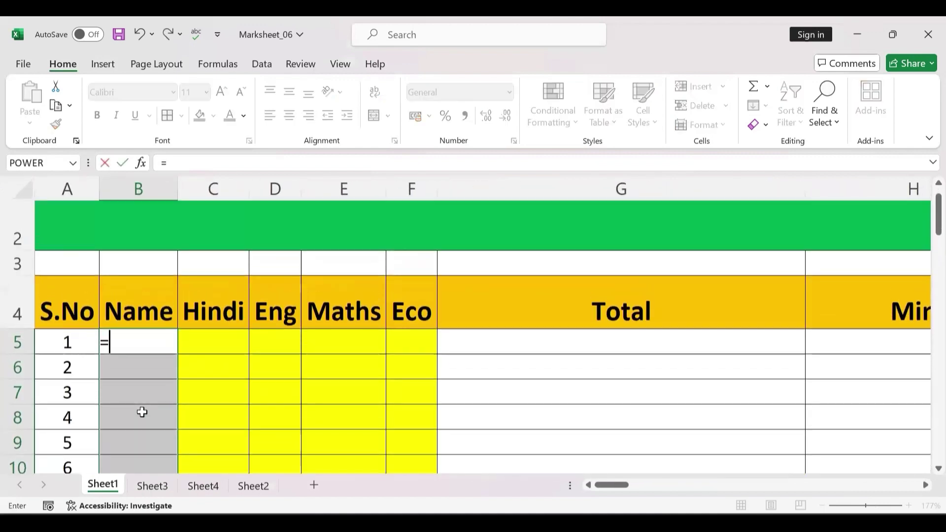
text(CHOOSE()
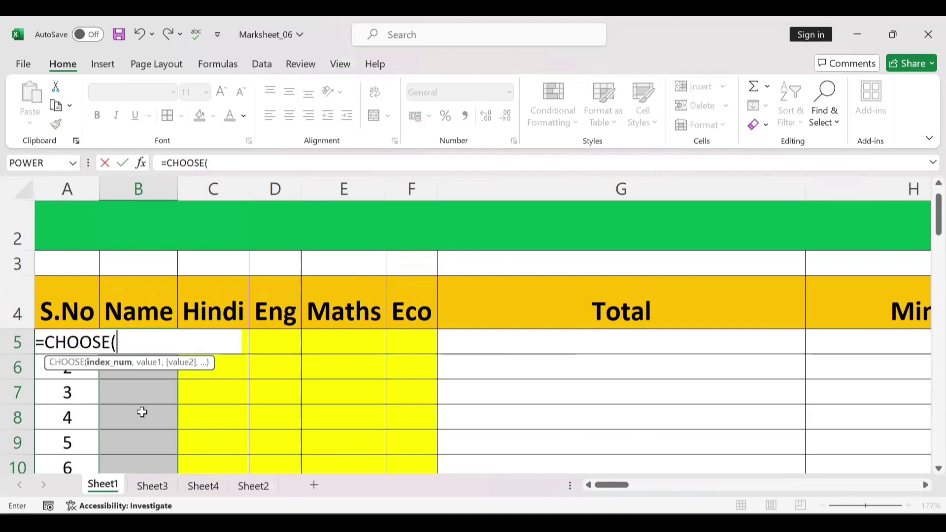
text(ra)
double_click(142, 412)
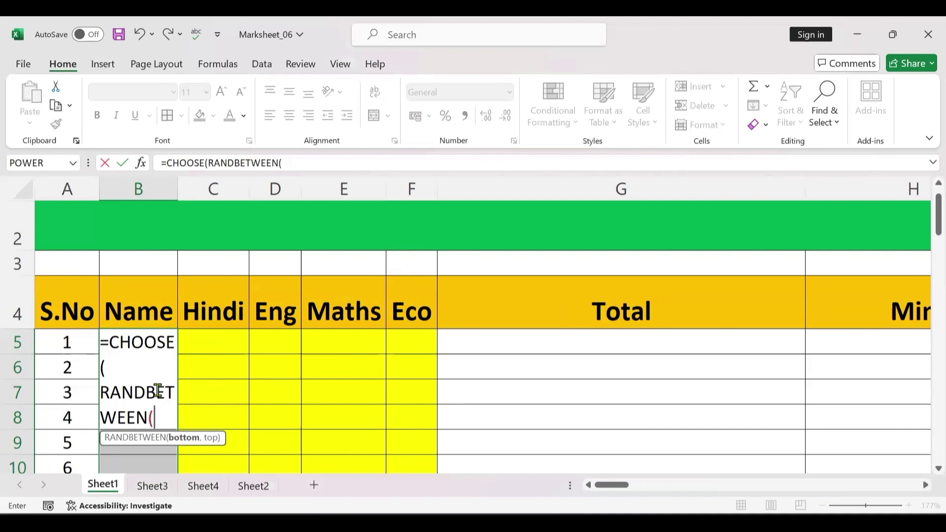
scroll(168, 374, down, 20)
scroll(155, 350, up, 7)
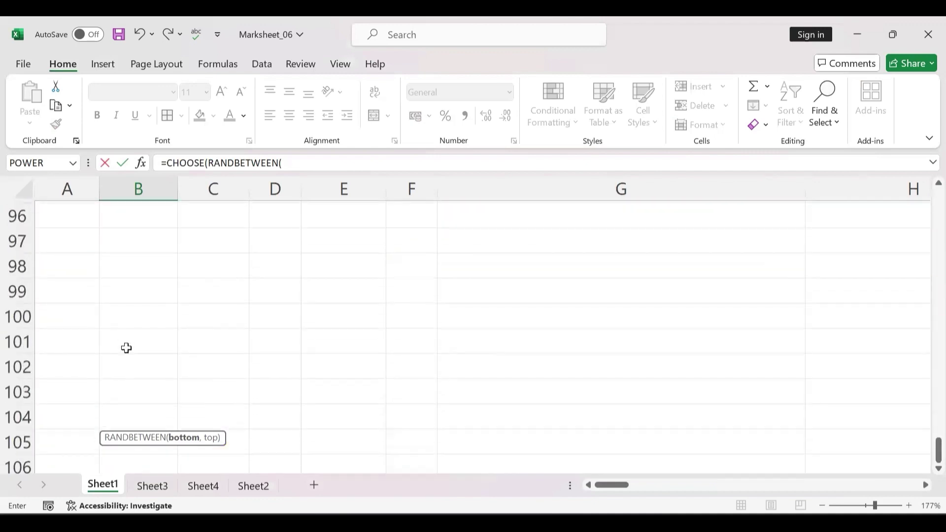
scroll(148, 335, up, 11)
scroll(142, 310, up, 13)
scroll(116, 296, up, 7)
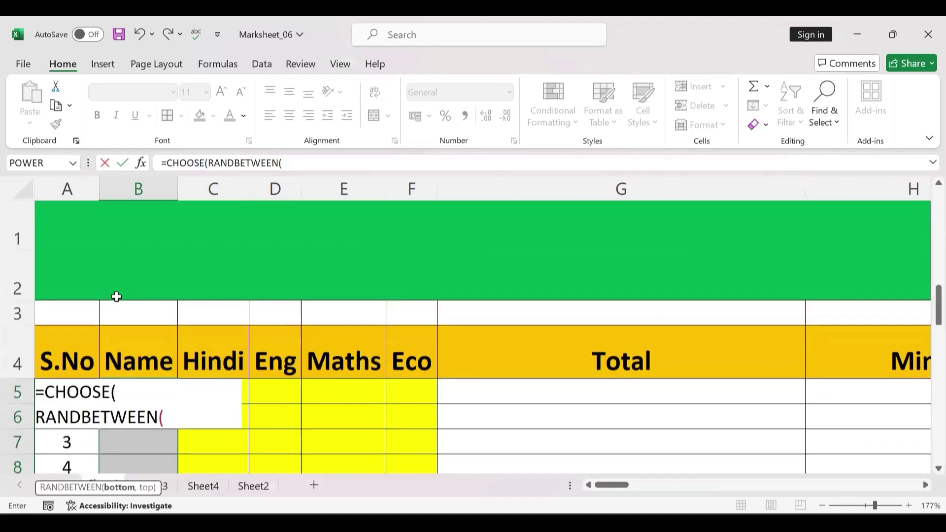
text(1)
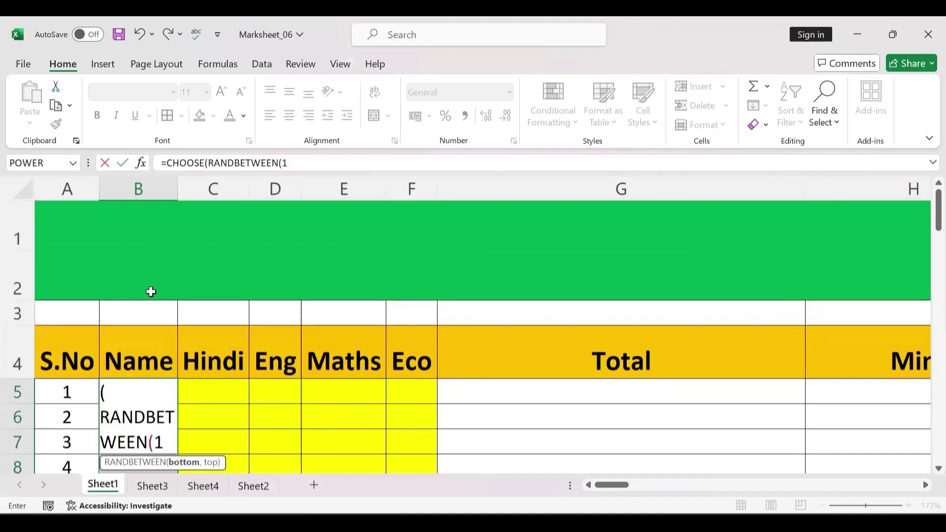
text(,)
text(5)
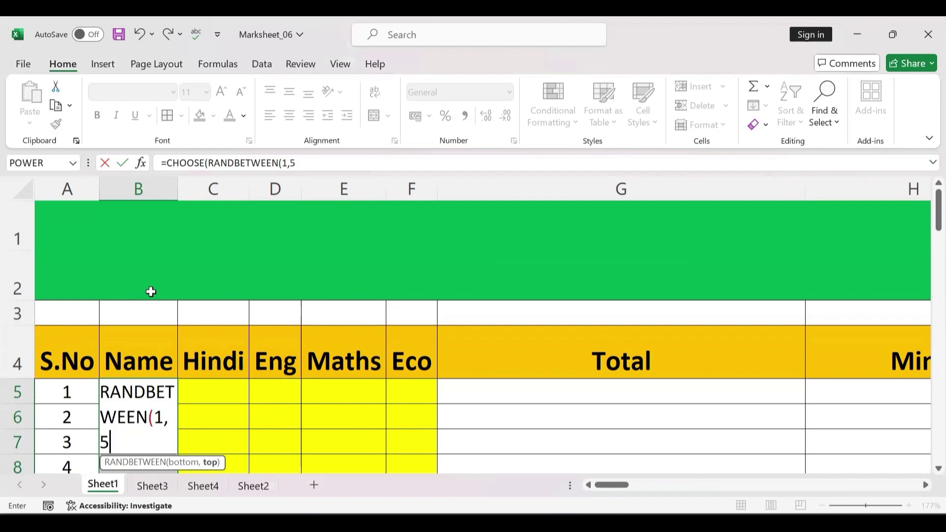
text(),)
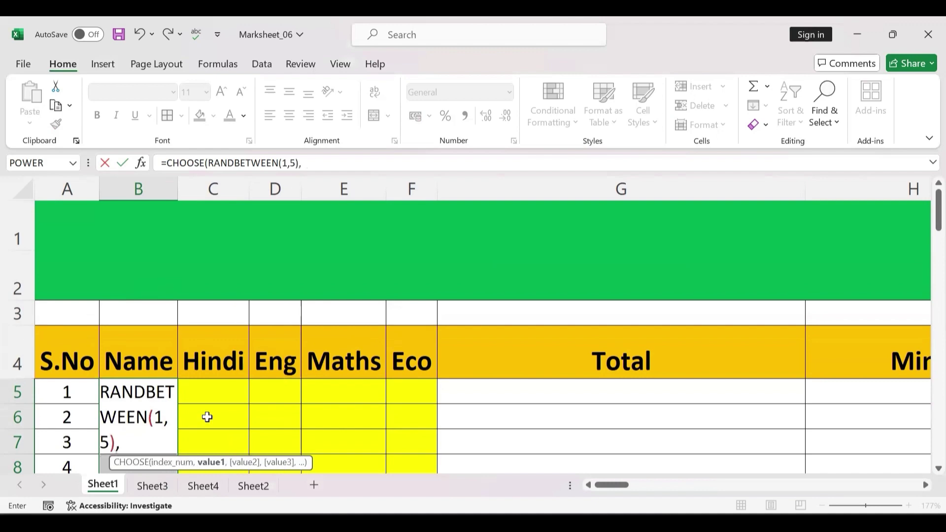
text(")
text(Am)
text(an",)
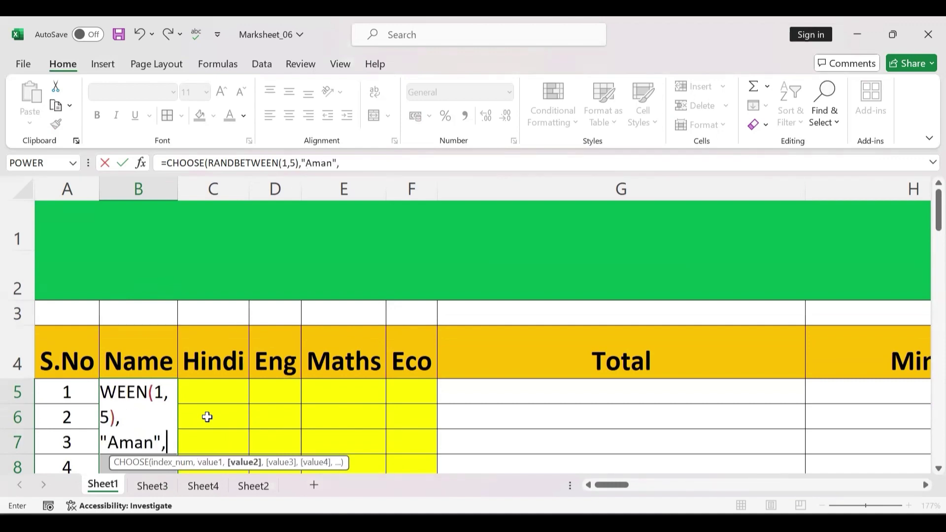
text("Amar")
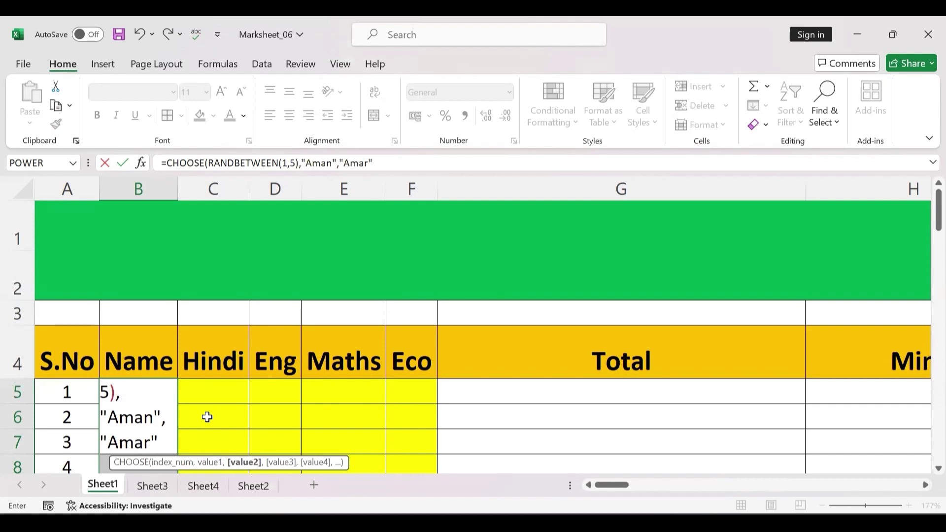
text(,)
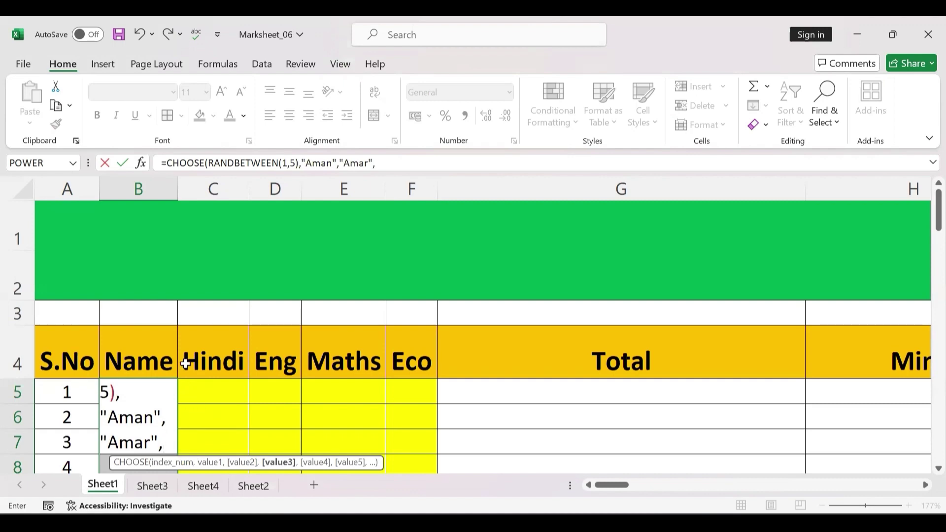
text("Soni")
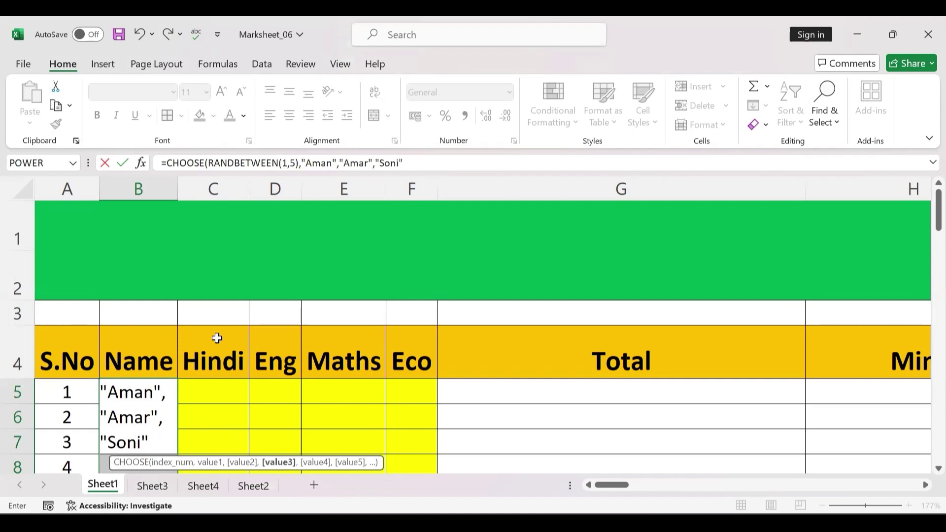
text(,")
text("Raj)
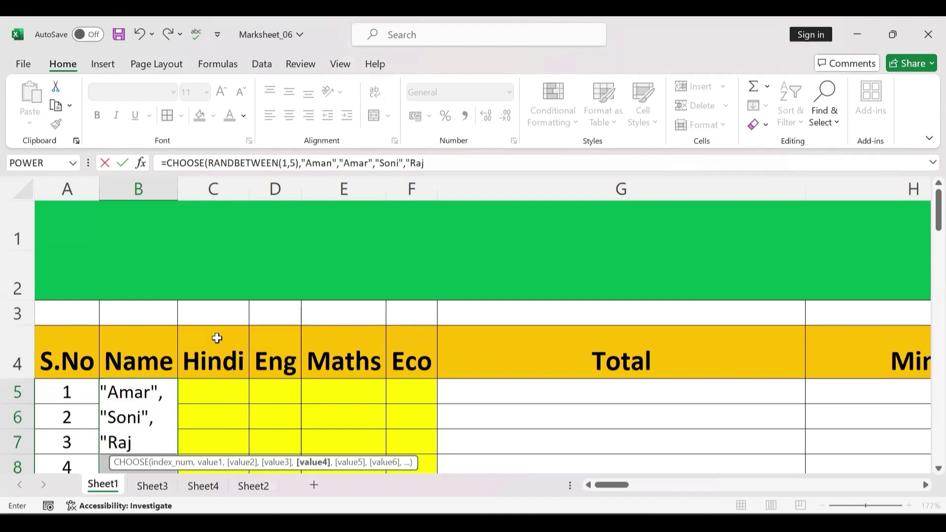
text(",)
Finish the formula with 'Rani' and a closing bracket, and enter it into all of B5:B14.
scroll(219, 316, down, 4)
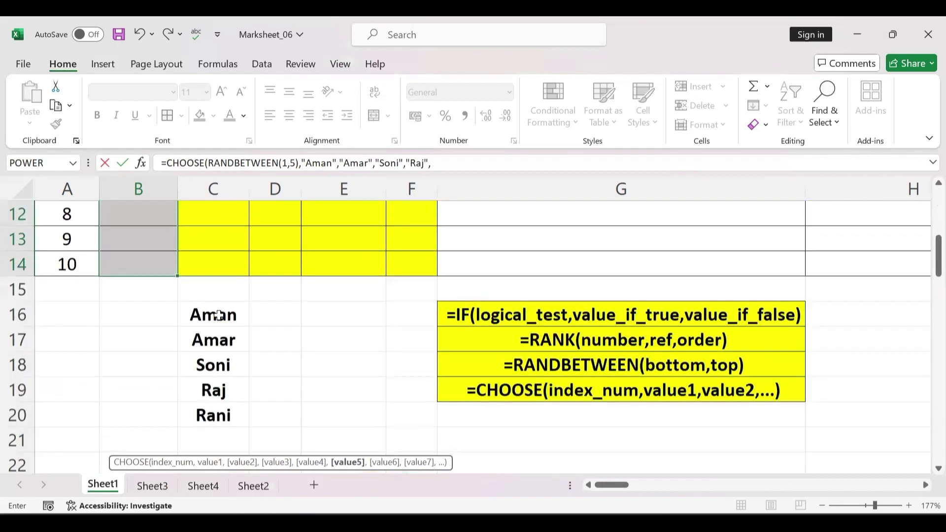
scroll(226, 279, up, 4)
scroll(226, 279, down, 1)
scroll(226, 279, down, 4)
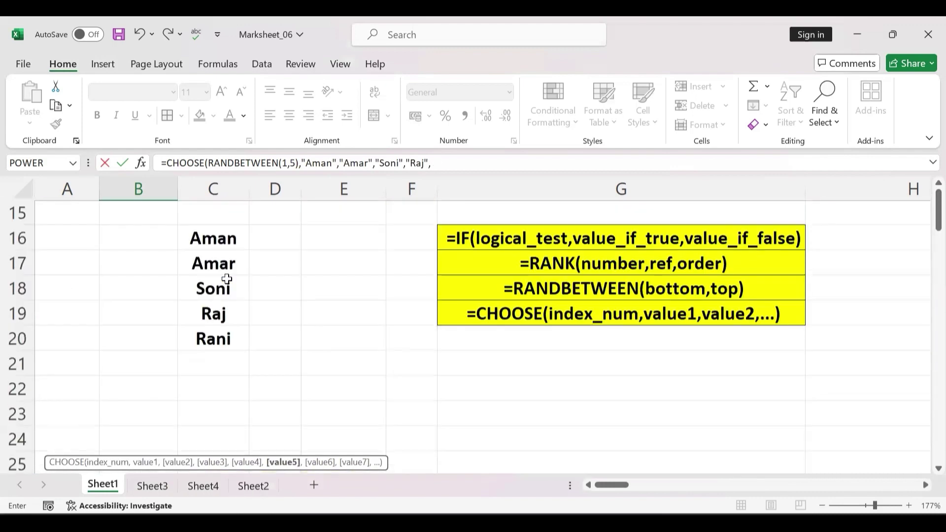
scroll(253, 279, up, 3)
scroll(256, 279, up, 2)
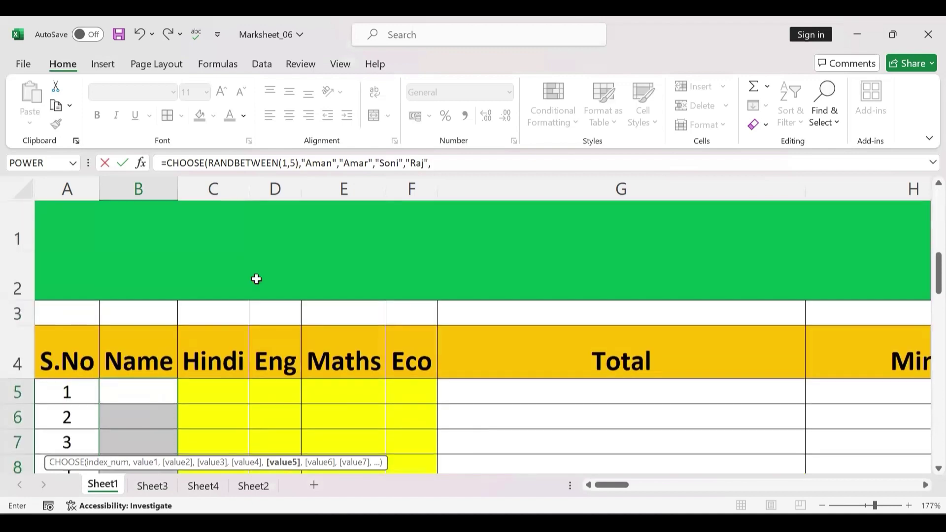
scroll(183, 317, down, 1)
text("R)
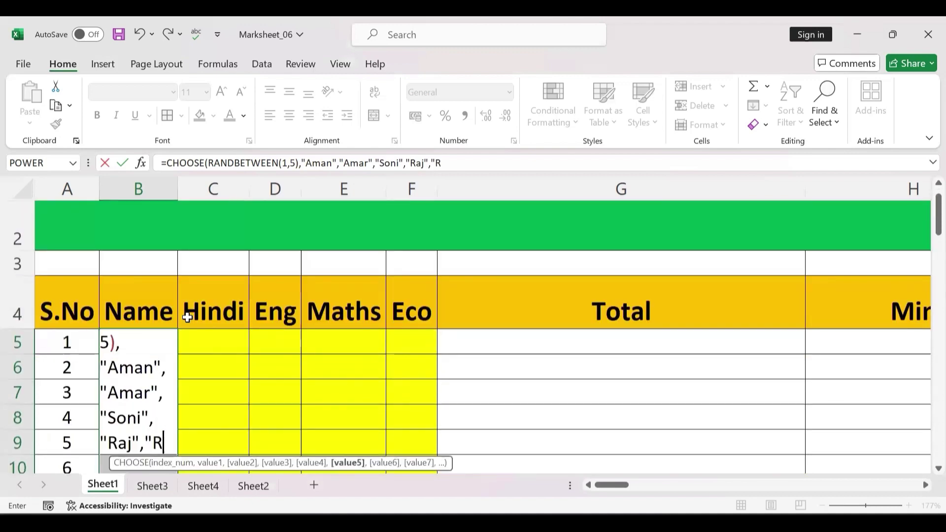
text(ani")
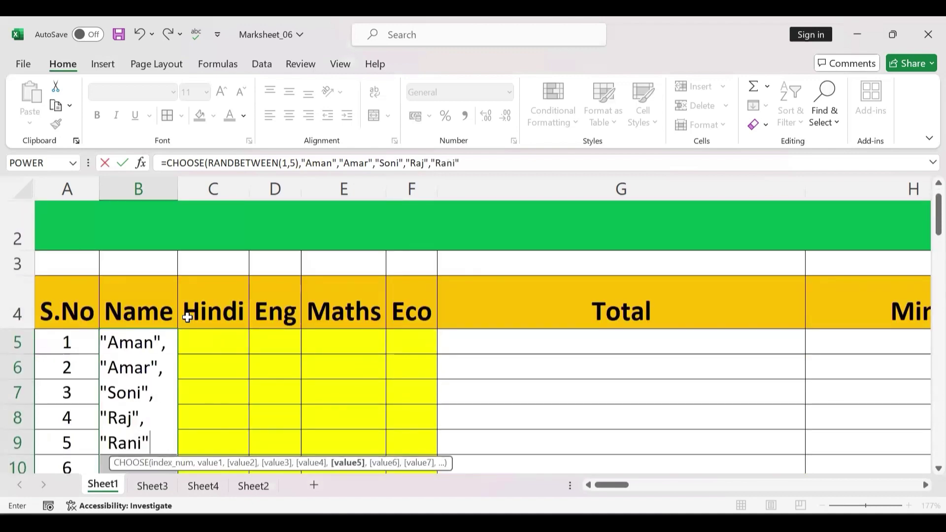
text())
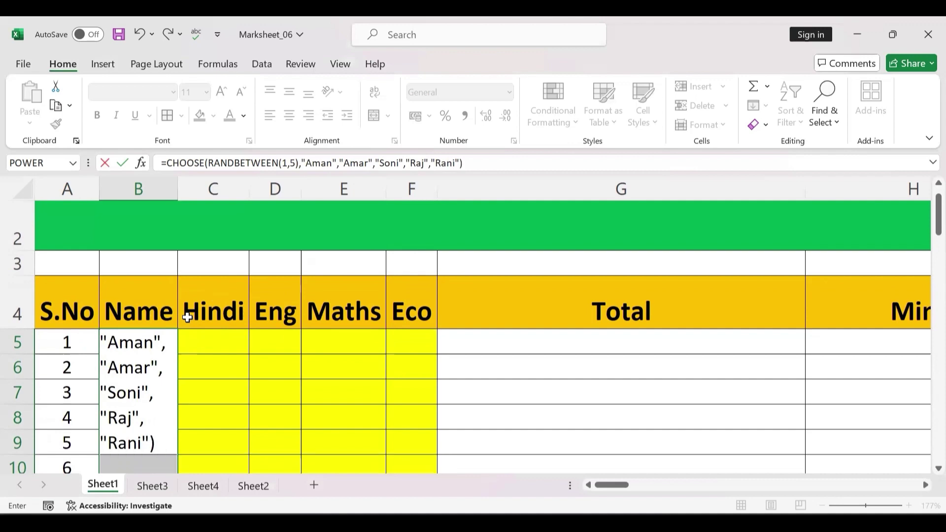
key(ctrl+Return)
Re-enter the random-name formula in B5 so the names recalculate.
scroll(240, 349, down, 2)
scroll(239, 349, down, 4)
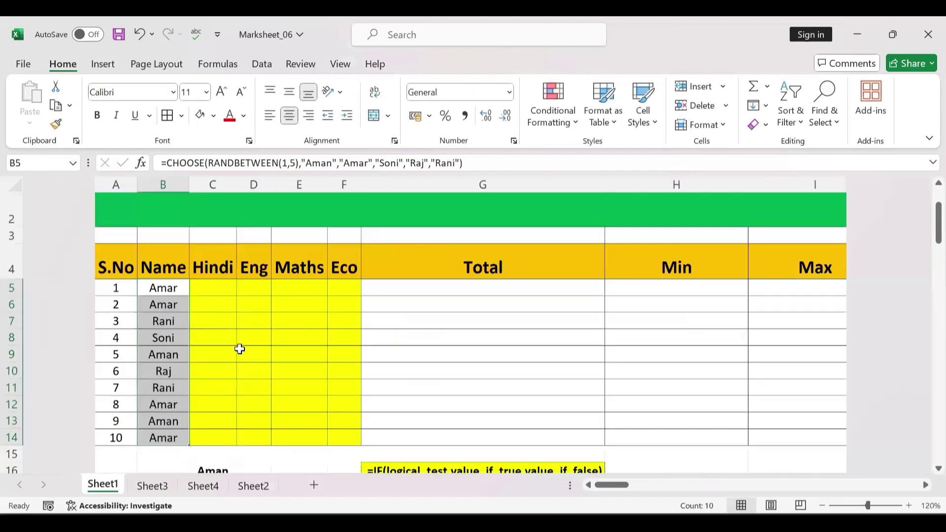
click(205, 316)
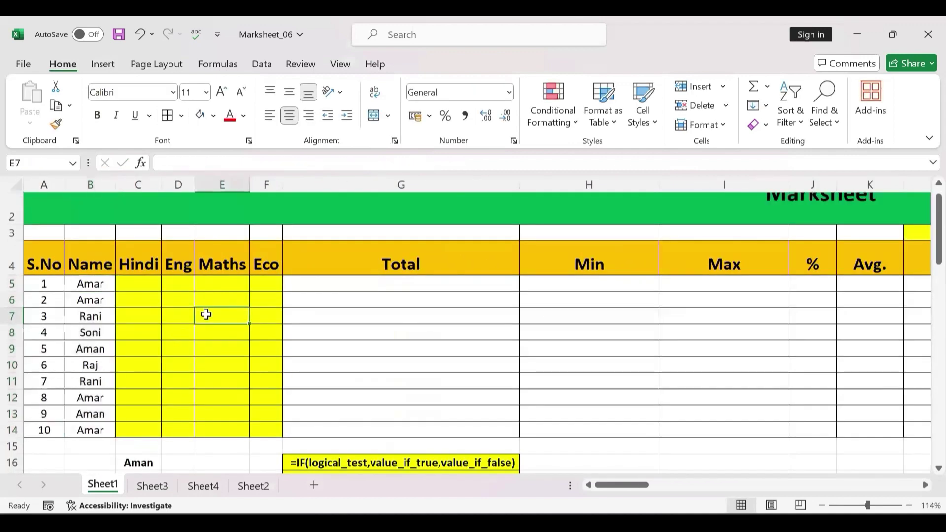
click(110, 285)
double_click(108, 285)
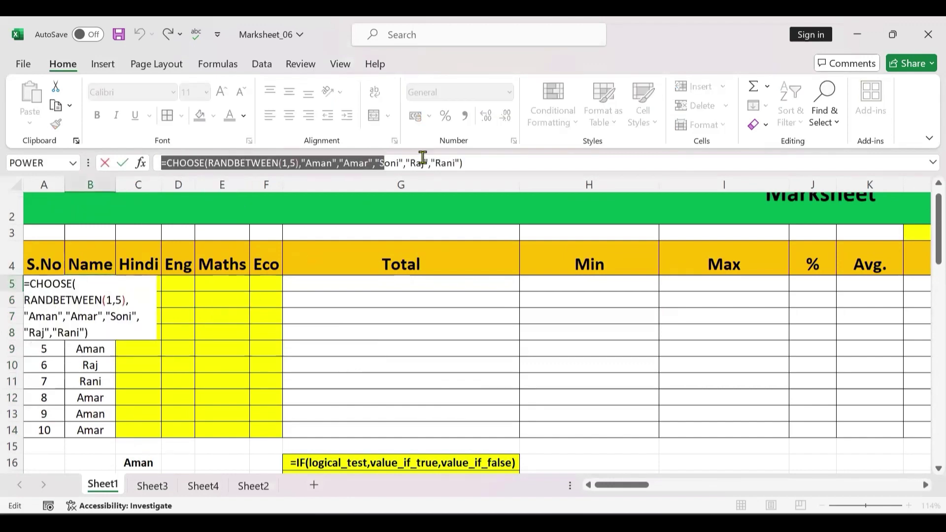
drag(161, 162, 463, 164)
key(Return)
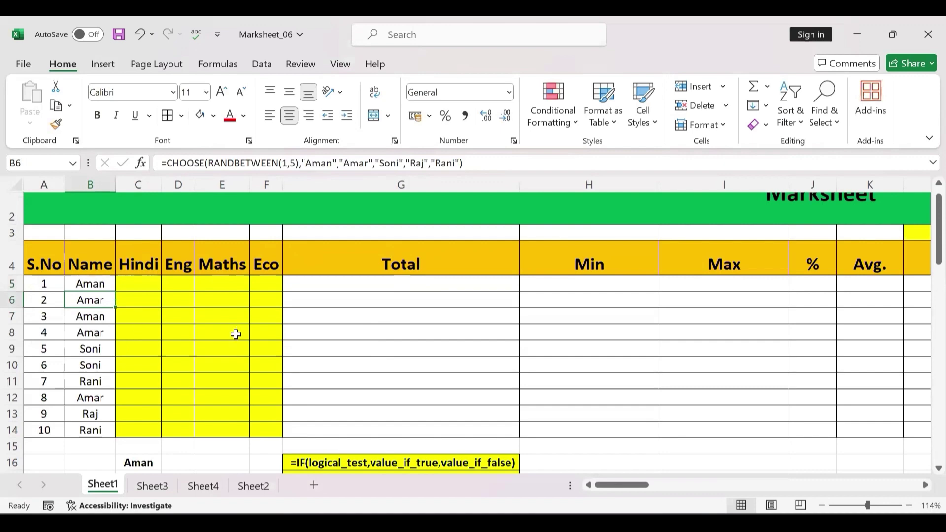
Type a test entry 'yh' in the Total column, then delete it to reshuffle the names.
click(334, 331)
text(yh)
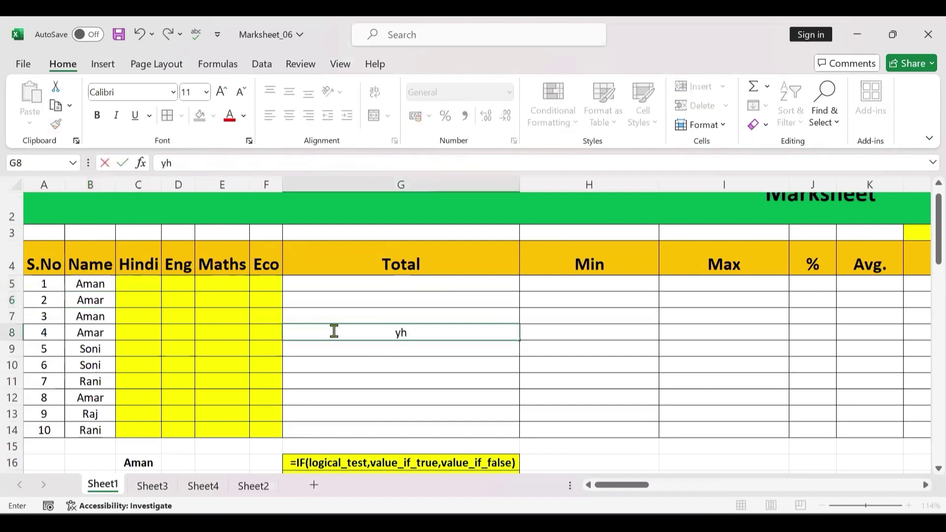
key(Return)
drag(397, 321, 398, 350)
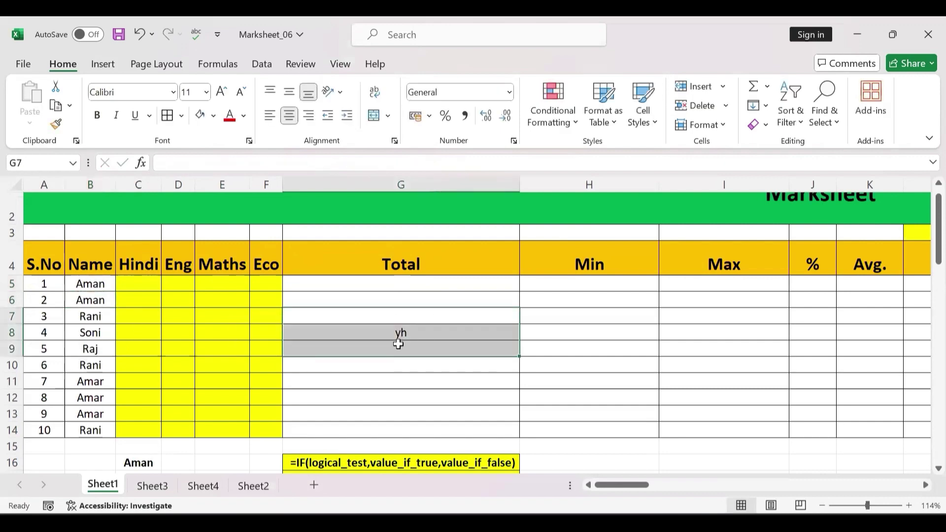
key(Delete)
drag(90, 283, 105, 424)
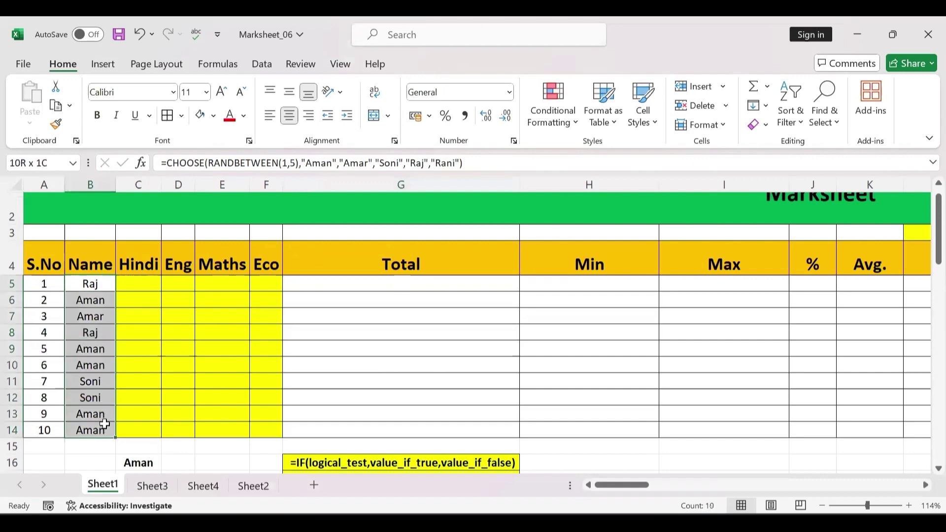
Copy the names in B5:B14 and paste them back as values only.
key(ctrl+c)
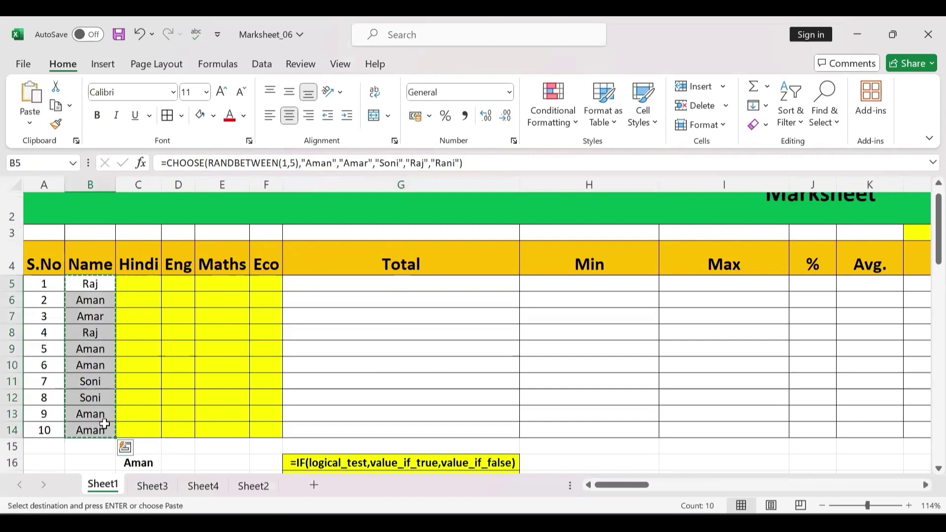
key(ctrl+alt+v)
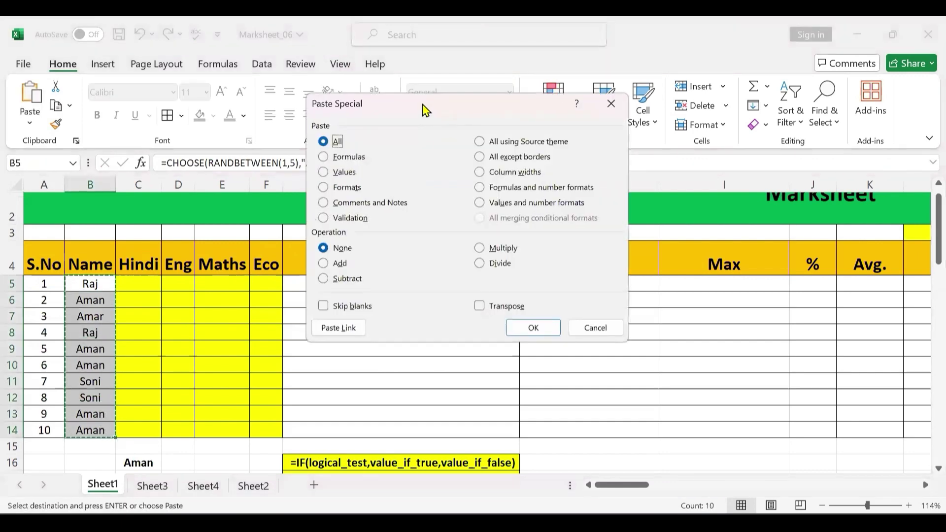
drag(425, 109, 429, 169)
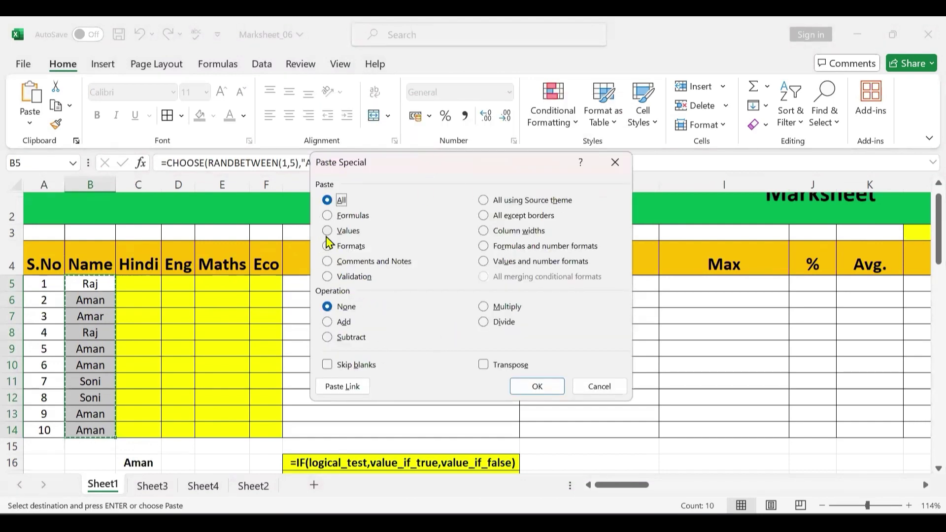
click(327, 230)
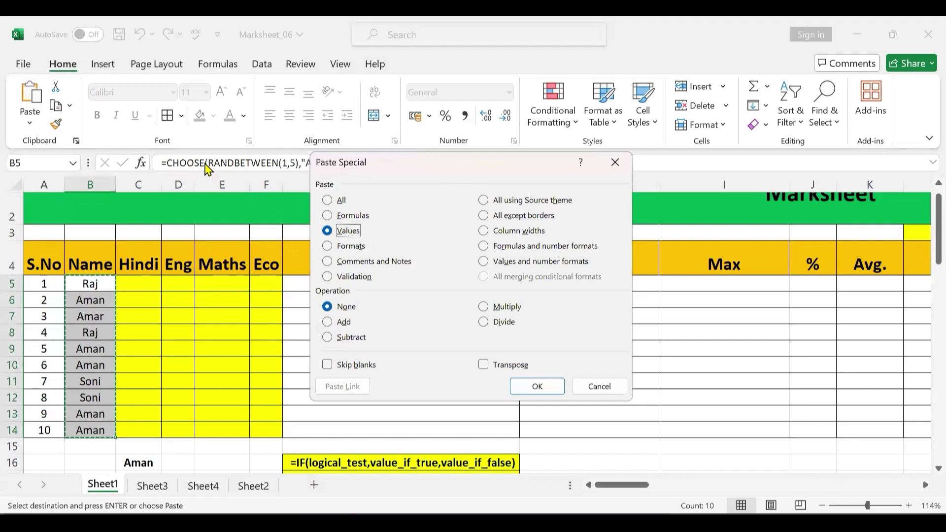
click(523, 389)
click(523, 389)
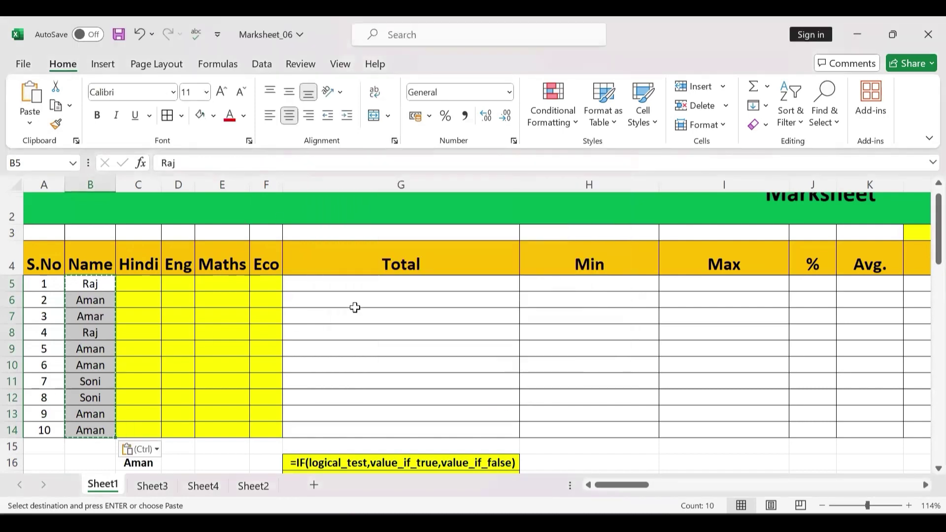
Type a test entry 'sdgj' in an empty Total cell, then undo it.
click(355, 308)
text(sdgj)
key(Return)
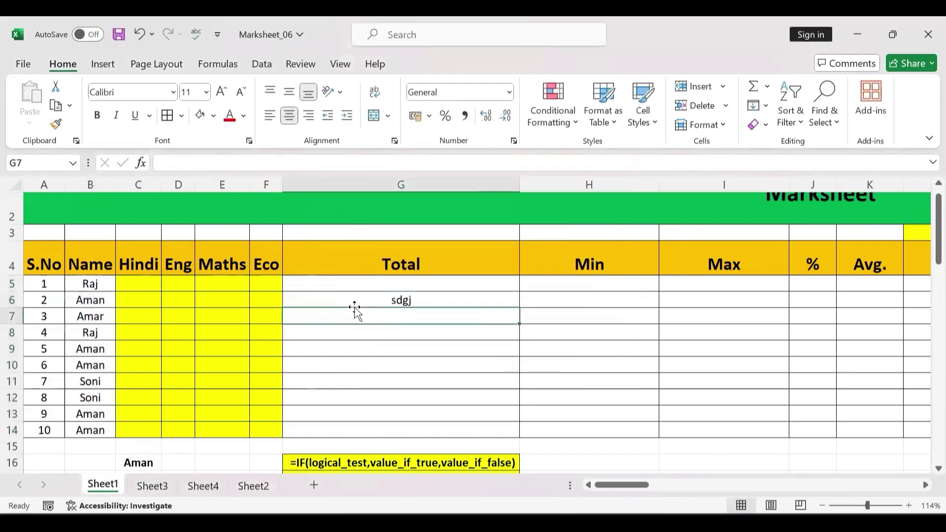
key(ctrl+z)
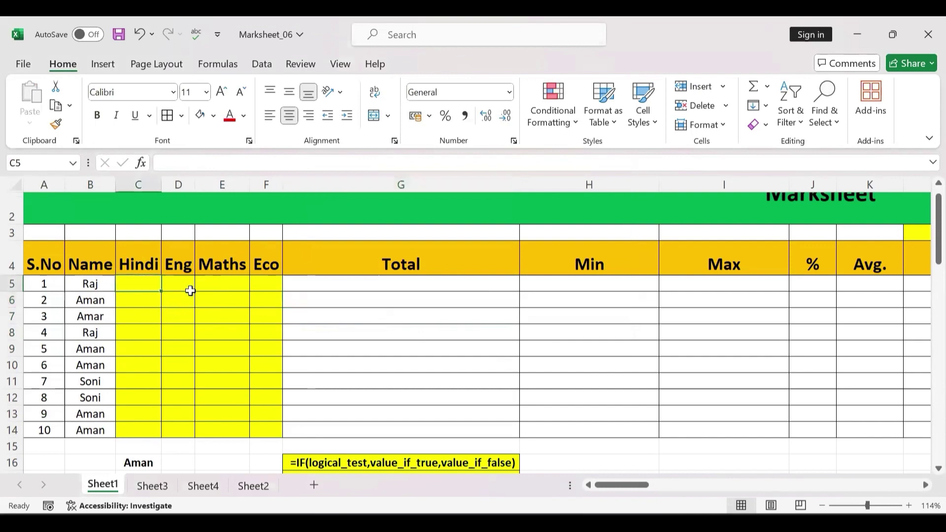
Fill the subject marks C5:F14 with =RANDBETWEEN(33,99).
drag(142, 282, 276, 428)
scroll(354, 346, down, 3)
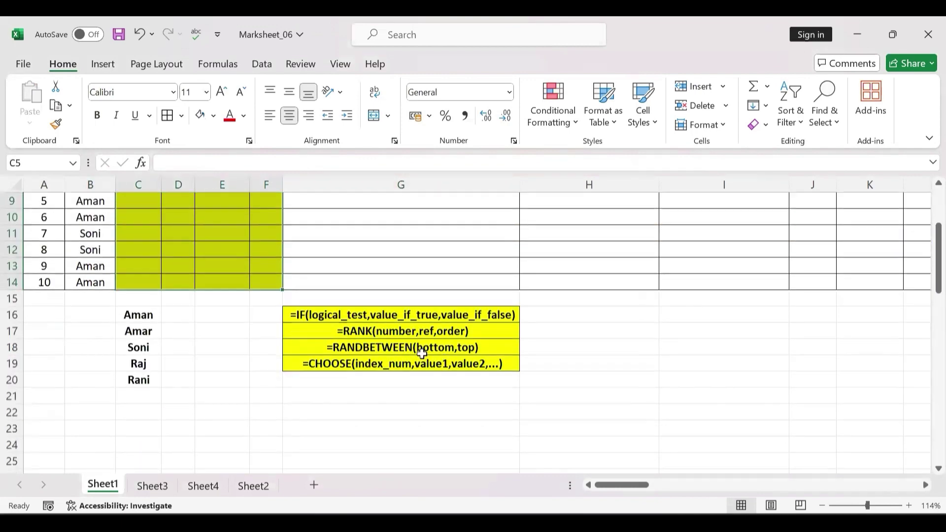
scroll(276, 362, up, 2)
scroll(276, 362, up, 1)
scroll(276, 362, down, 1)
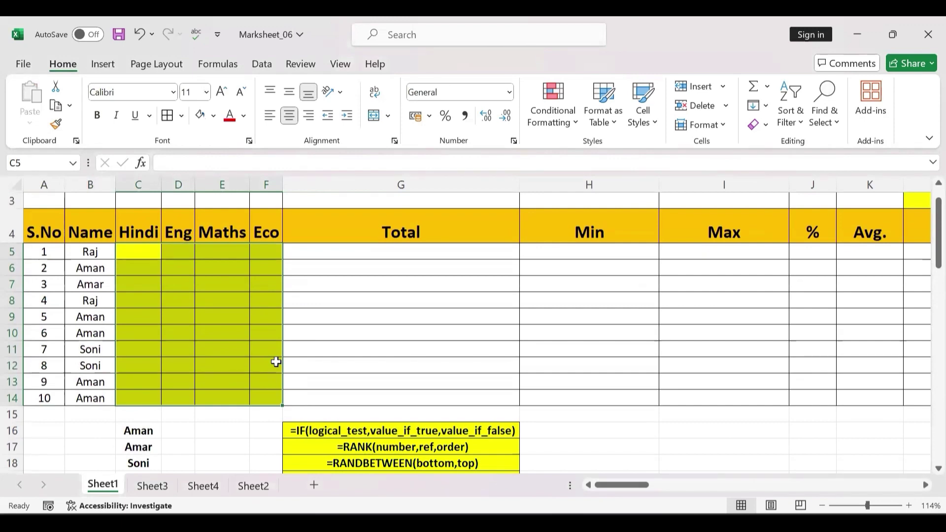
text(=ra)
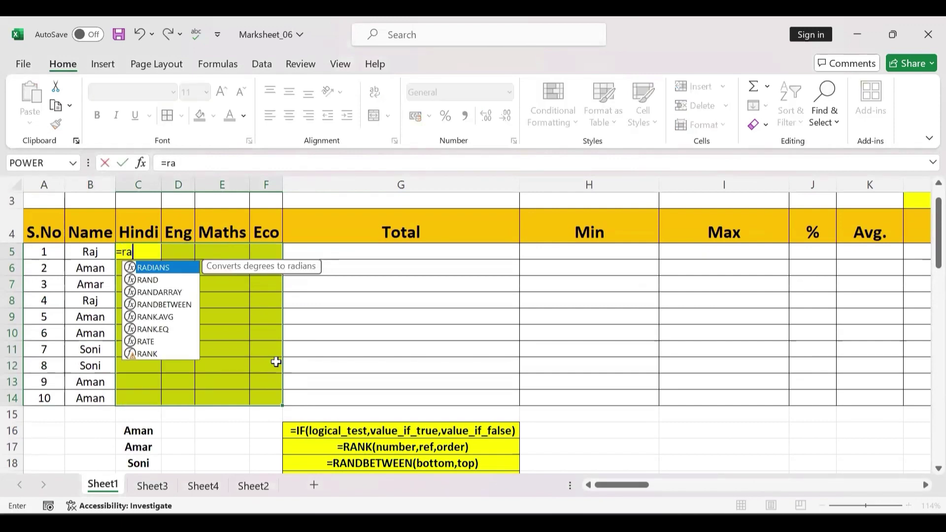
text(n)
key(Down)
key(Down)
key(Tab)
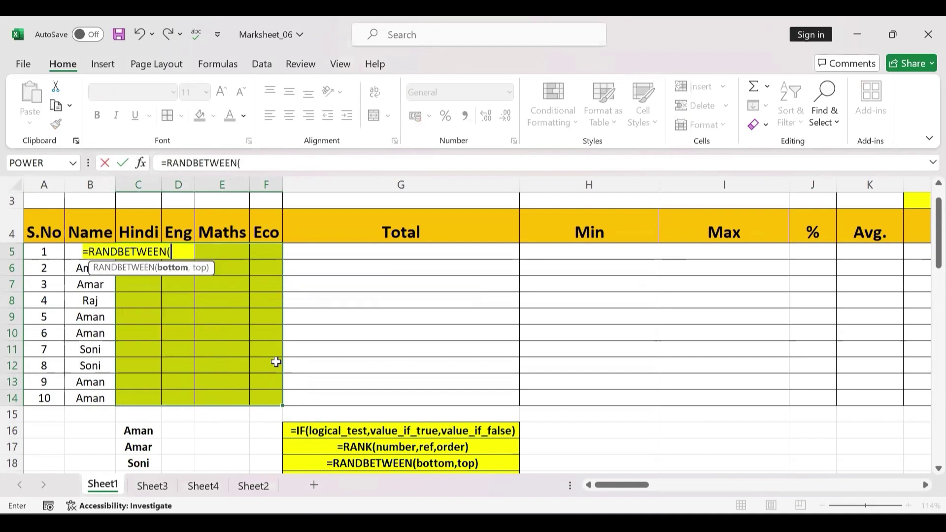
text(3)
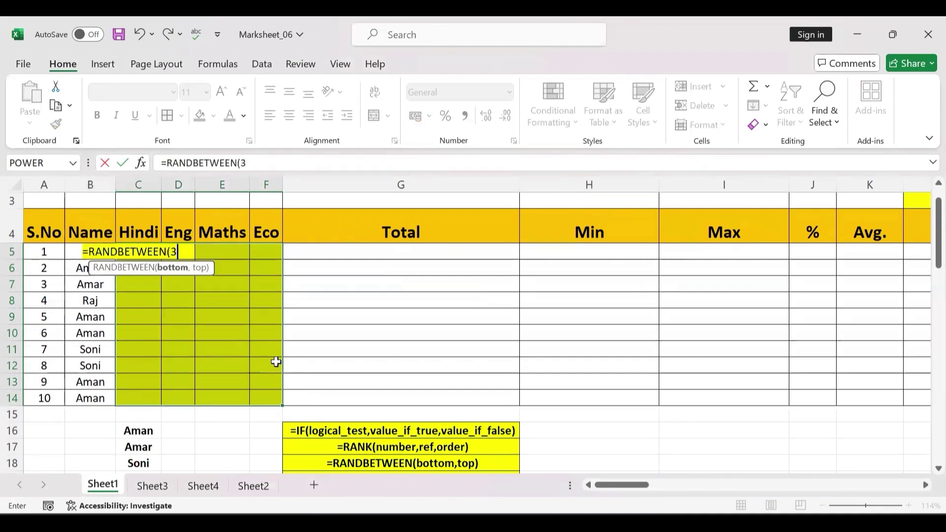
text(3,)
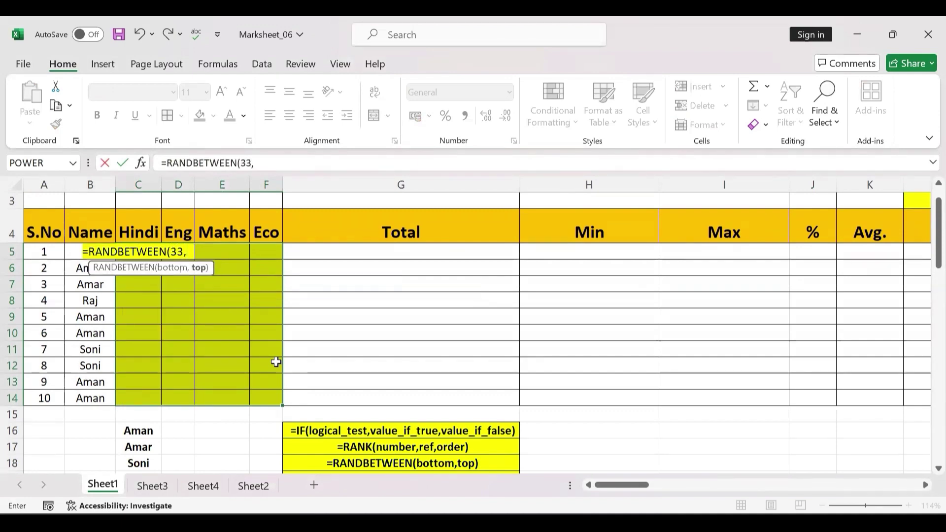
text(99)
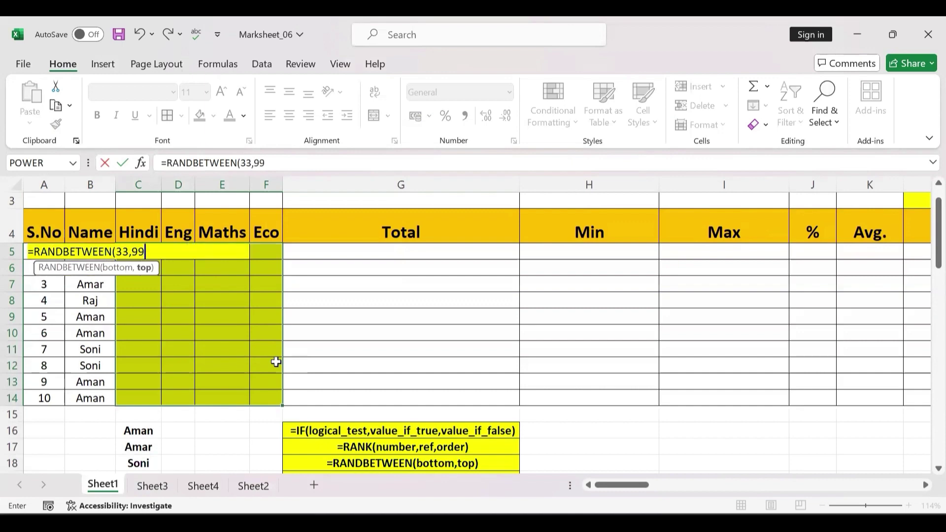
text())
key(ctrl+Return)
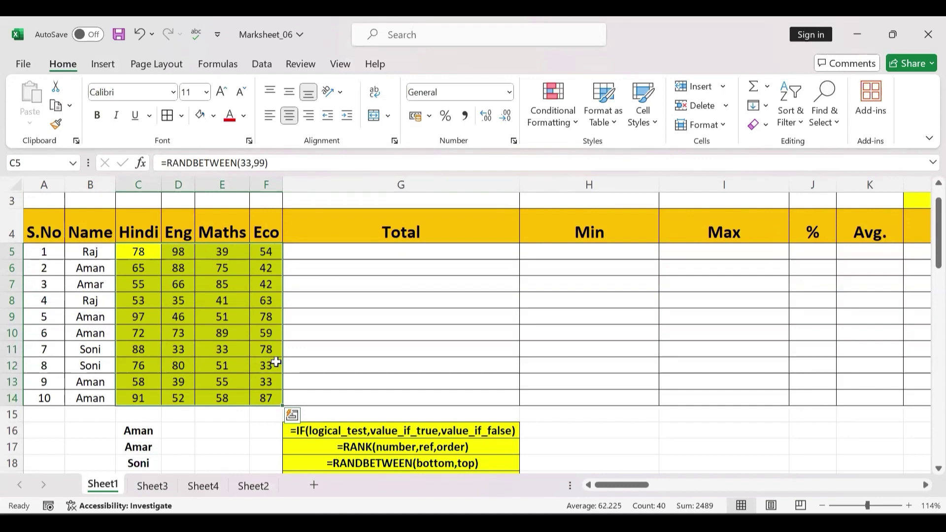
Convert the random marks in C5:F14 to fixed values with Paste Special Values.
key(ctrl+c)
key(ctrl+alt+v)
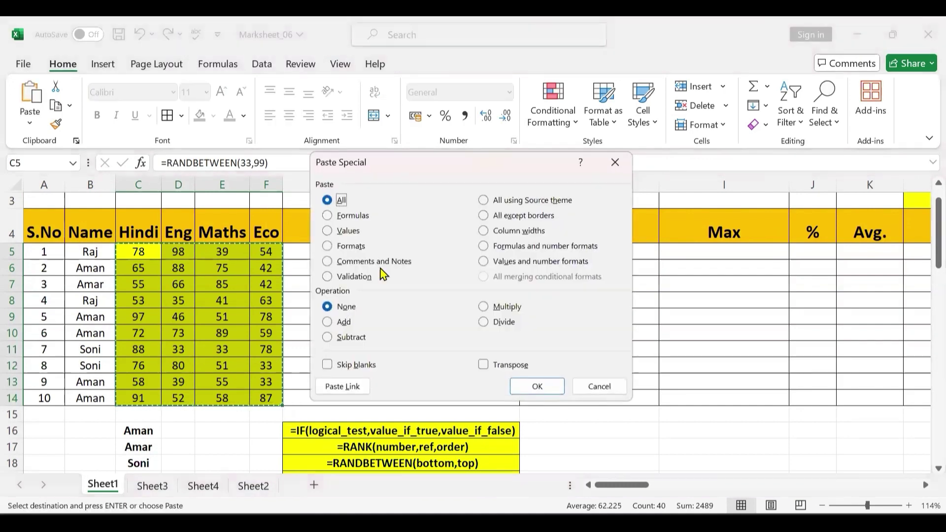
click(328, 230)
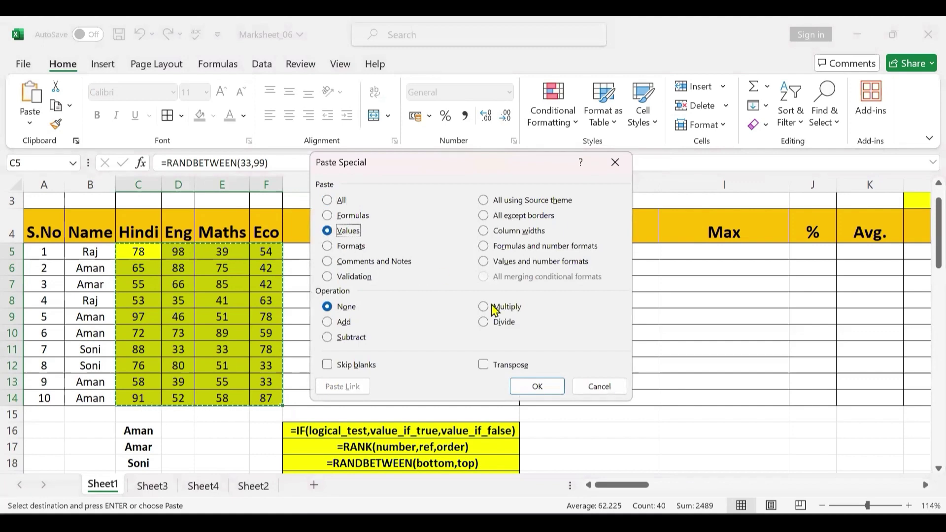
click(537, 386)
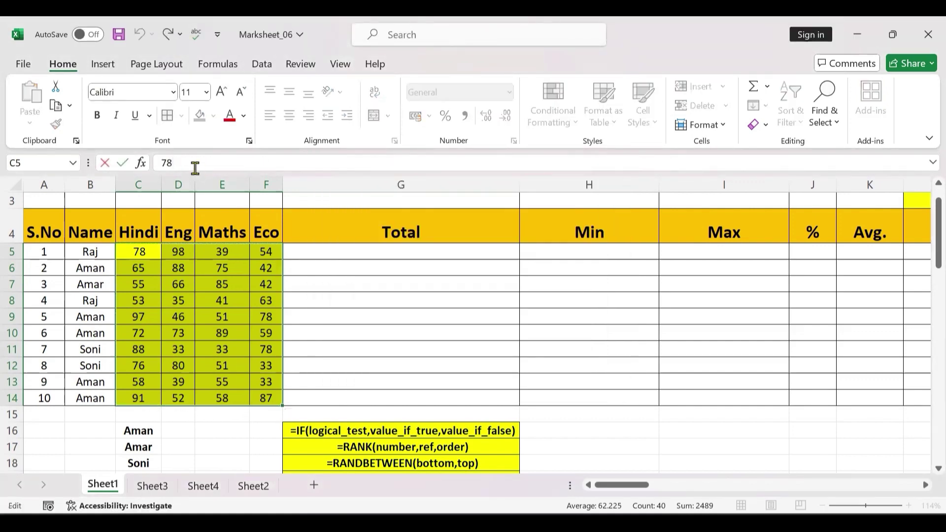
click(417, 254)
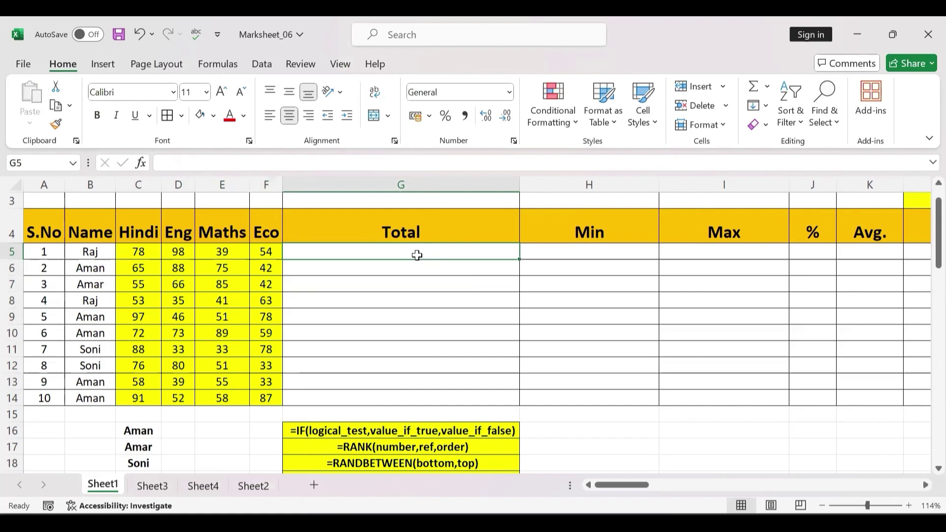
Enter =SUM(C5:F5) in G5 and copy it down to G14.
text(=su)
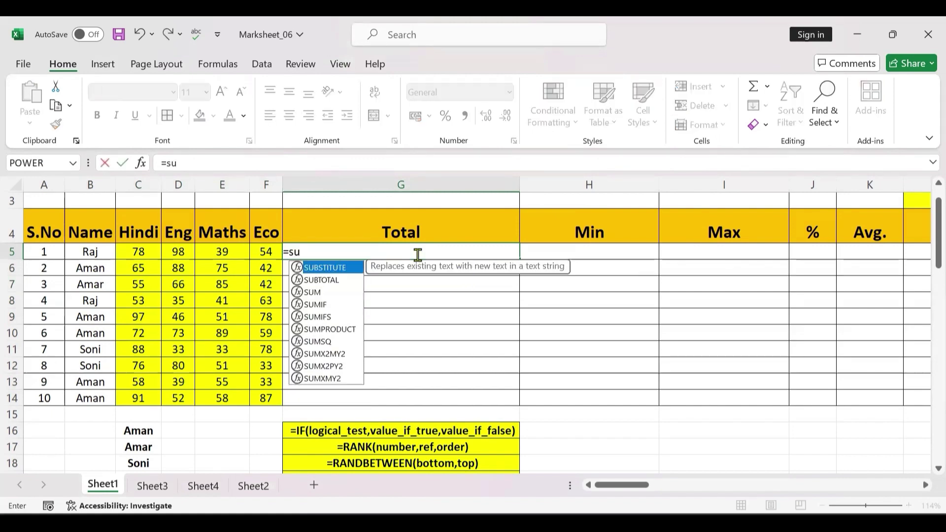
text(m)
key(Tab)
drag(138, 252, 261, 251)
key(Return)
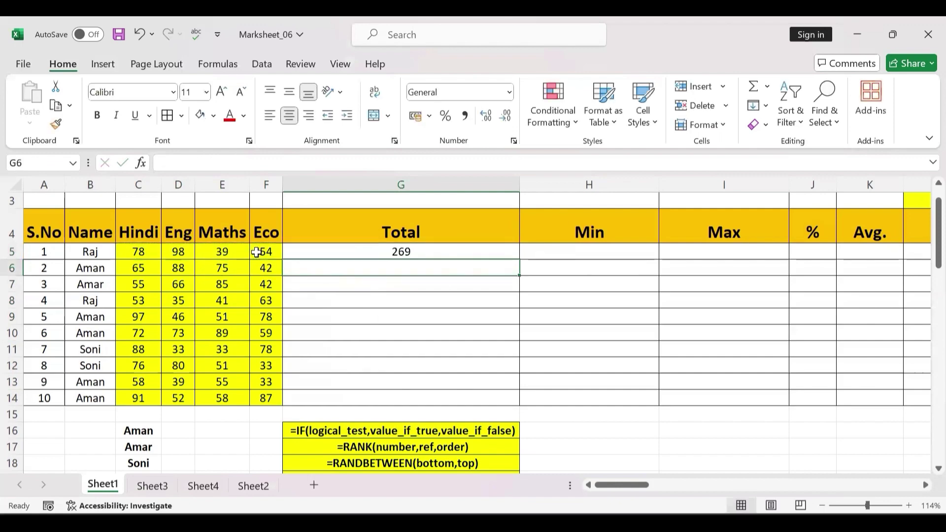
click(374, 251)
drag(519, 260, 397, 400)
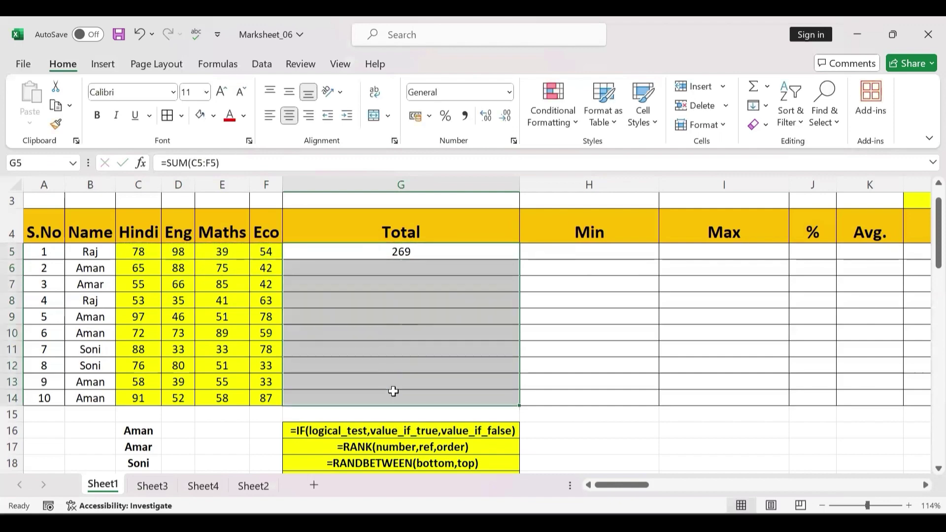
Enter =MIN(C5:F5) in H5 and fill it down to H14.
click(602, 257)
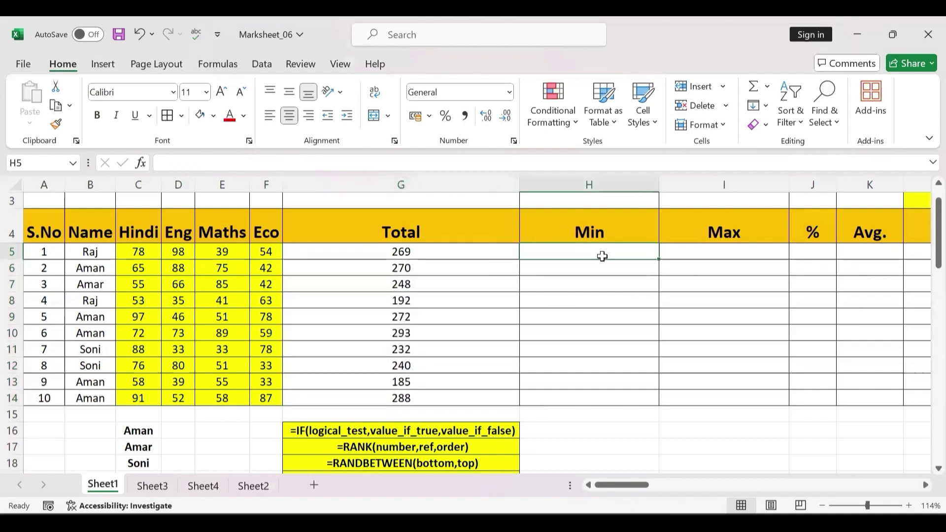
text(=min)
key(Tab)
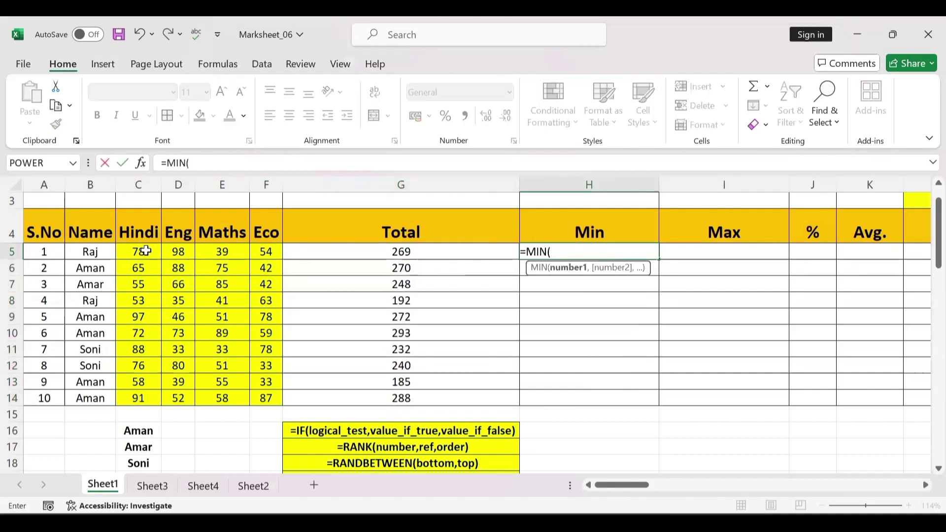
click(146, 250)
drag(146, 250, 266, 253)
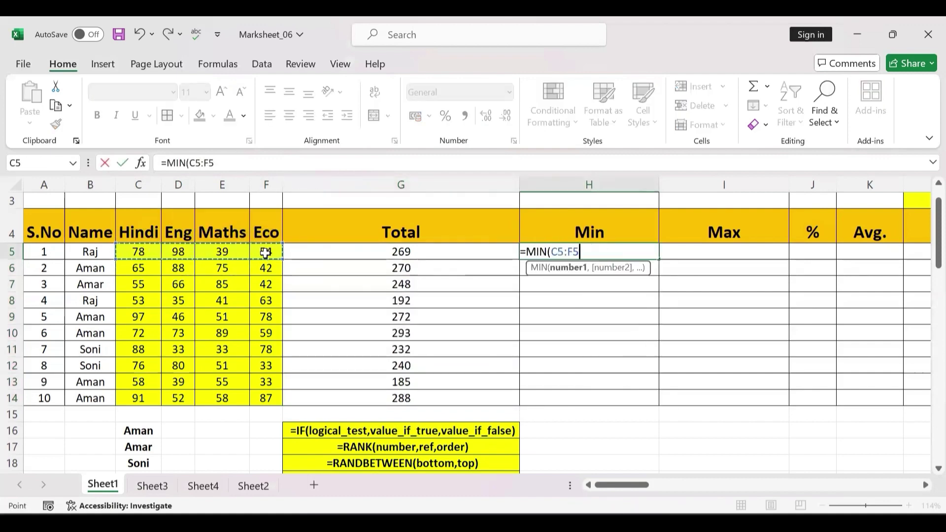
key(Return)
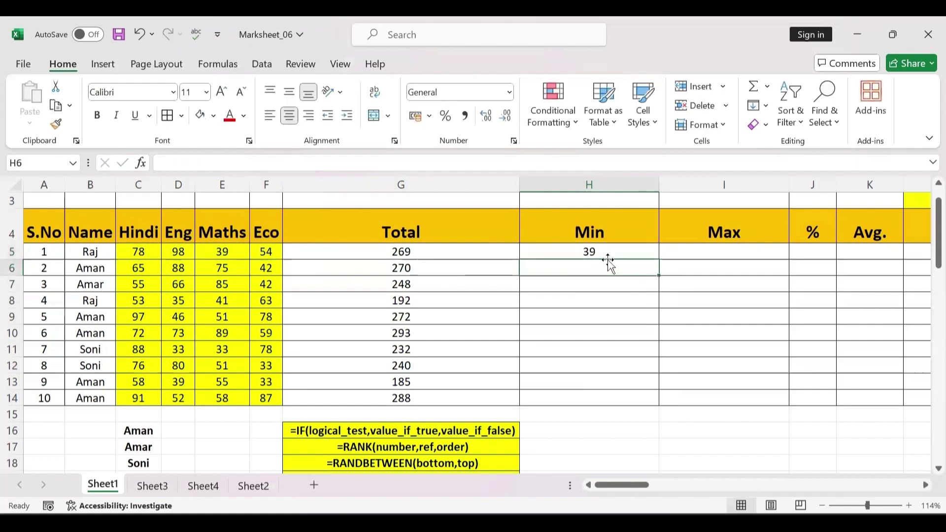
drag(593, 249, 608, 397)
key(ctrl+d)
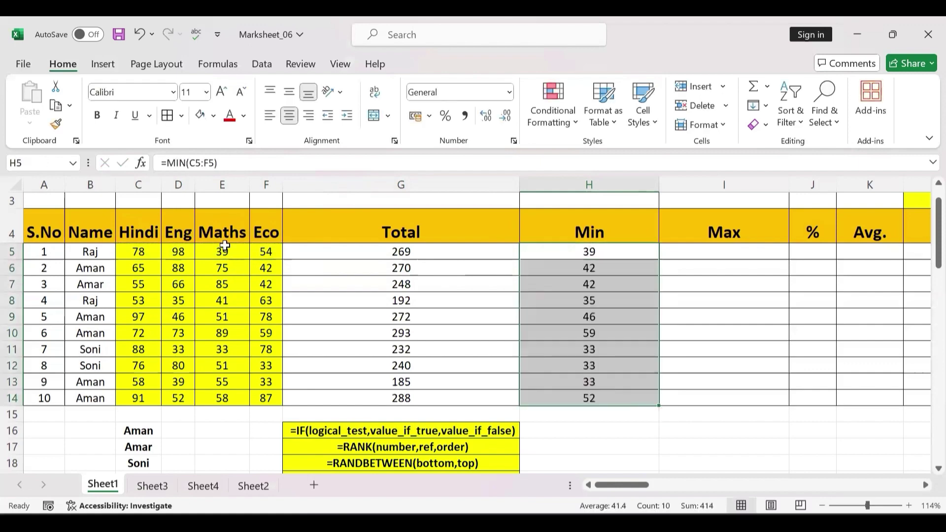
Make the 39 mark in E5 red.
click(222, 249)
click(230, 123)
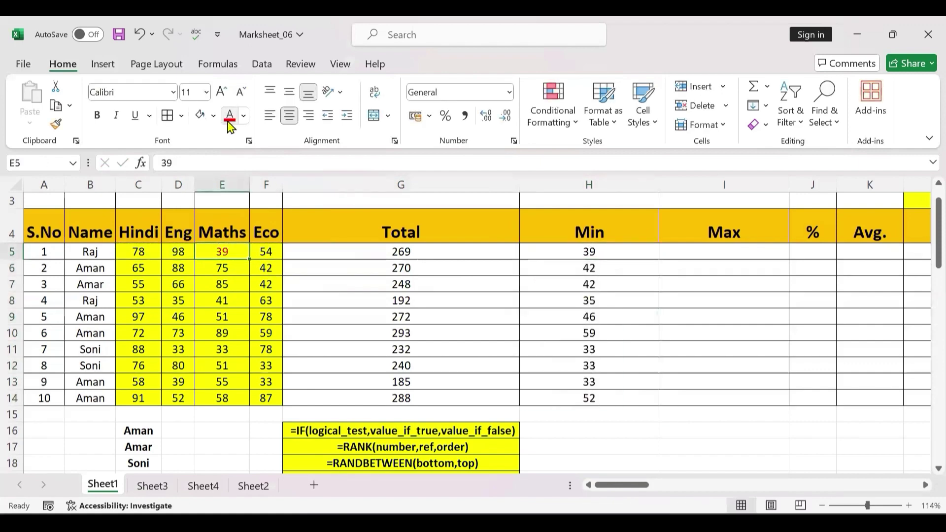
scroll(580, 275, right, 3)
scroll(616, 278, left, 3)
Enter =MAX(C5:F5) into all of I5:I14 at once.
drag(726, 250, 732, 394)
text(=)
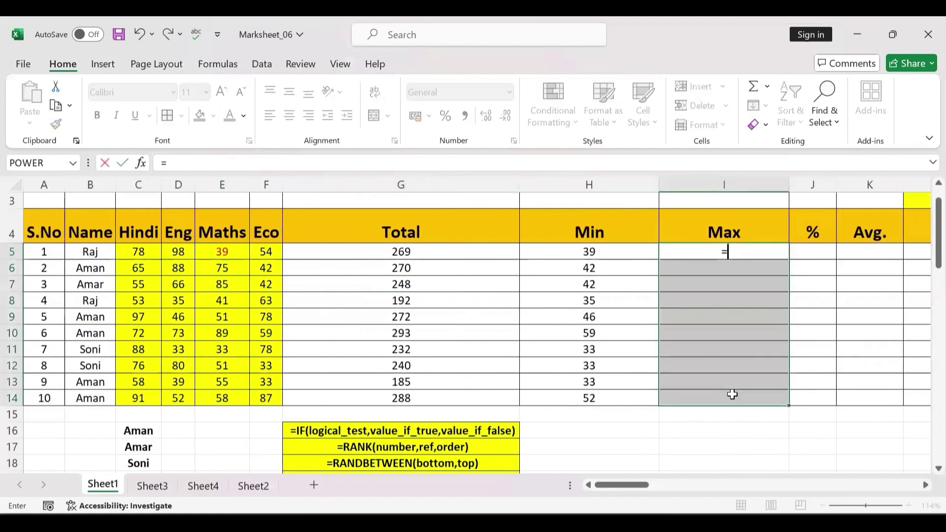
text(max()
drag(139, 252, 260, 253)
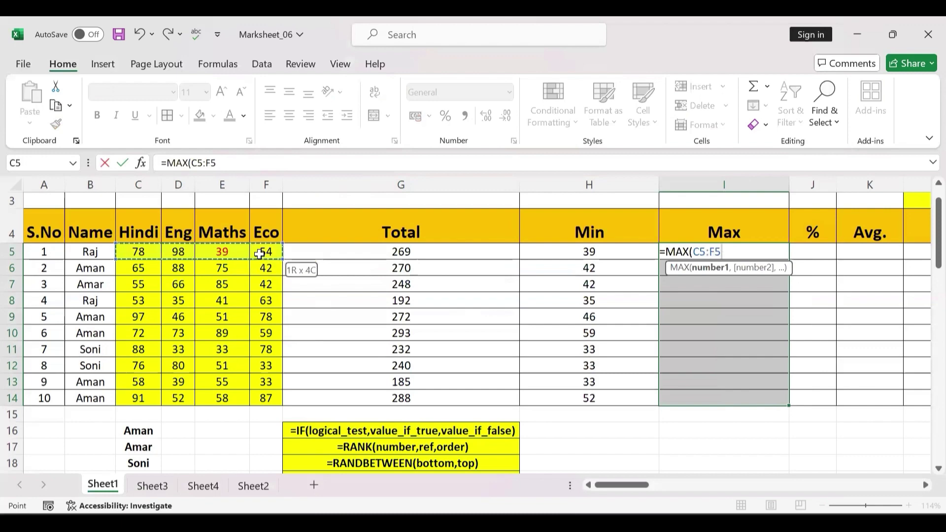
key(ctrl+Return)
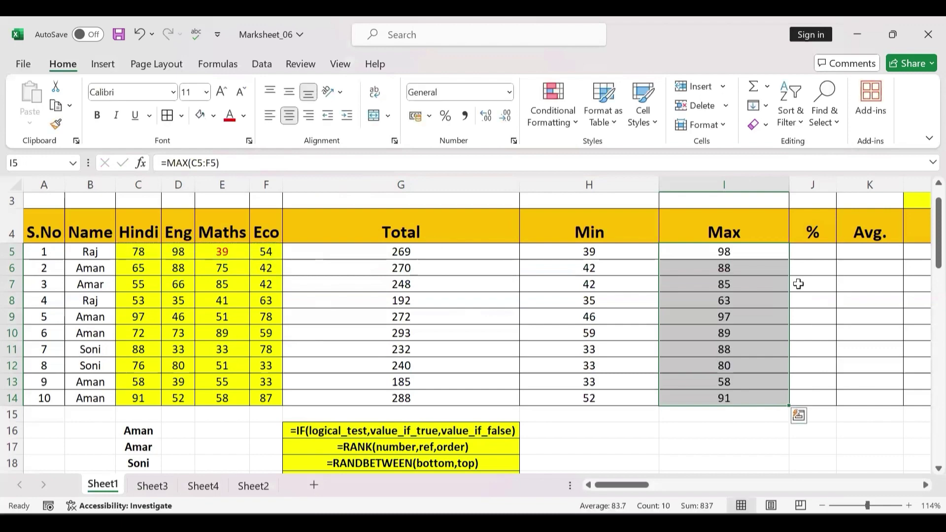
Enter =G5/400*100 in J5 and fill it down to J14.
click(822, 257)
text(=)
click(428, 250)
text(/)
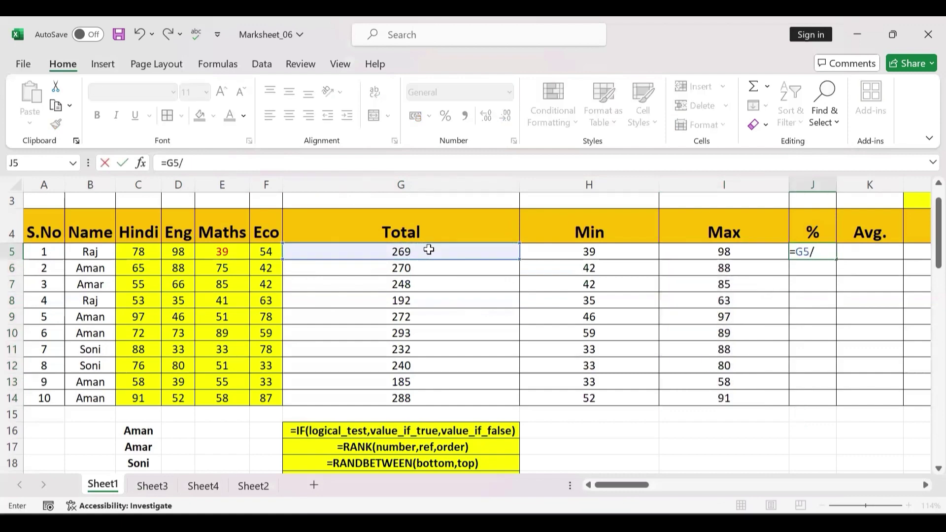
text(400)
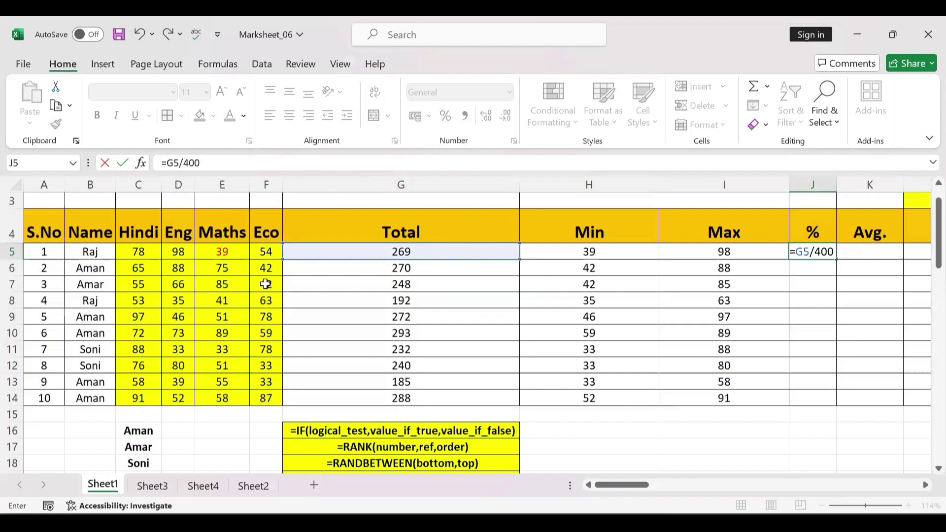
text(*100)
key(Return)
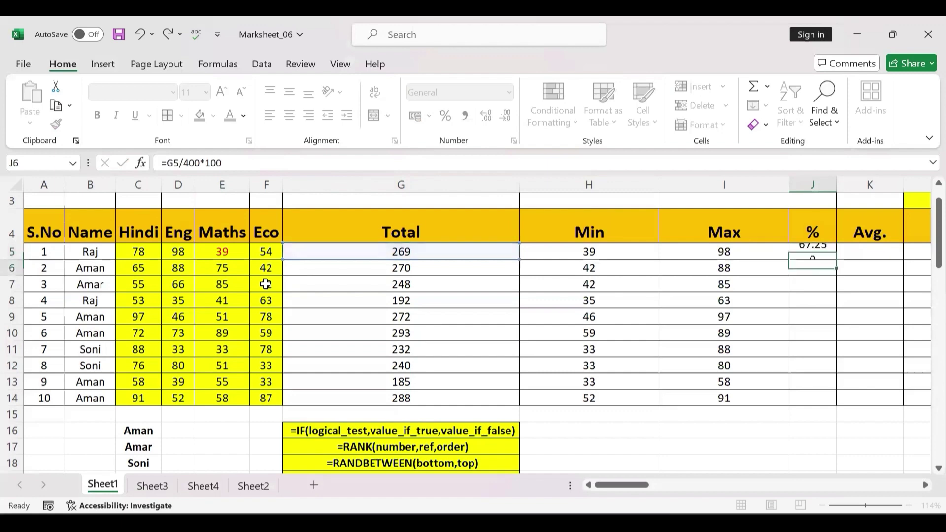
drag(813, 252, 812, 399)
key(ctrl+d)
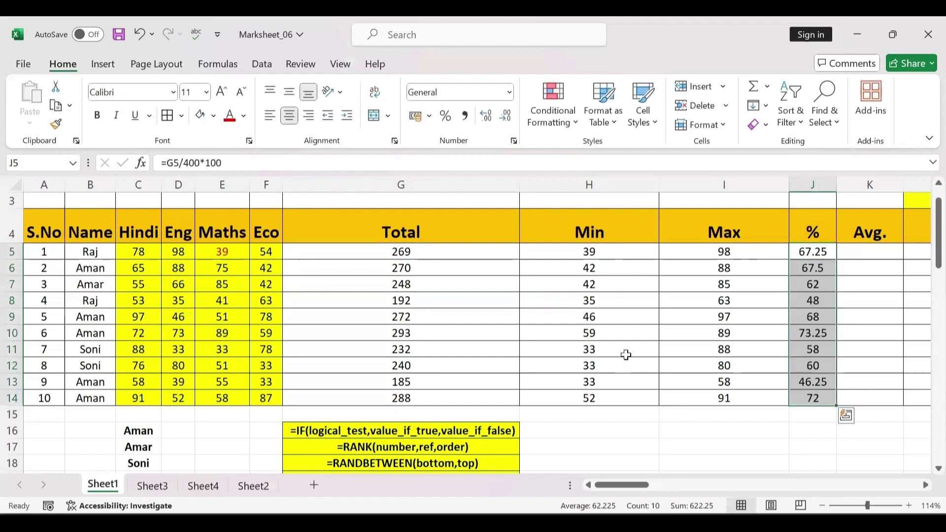
Enter =G5/4 in K5 and copy it down the Avg. column to row 14.
scroll(626, 355, right, 2)
click(781, 256)
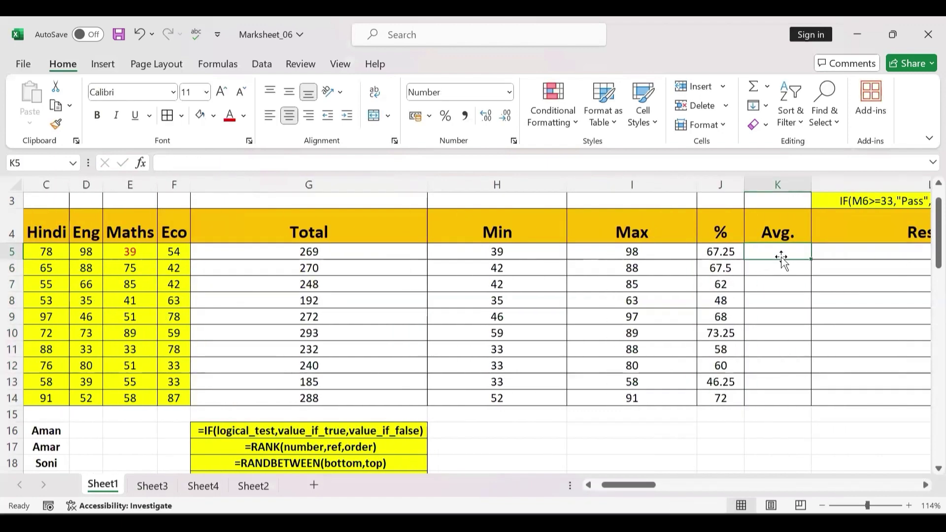
text(=)
click(304, 248)
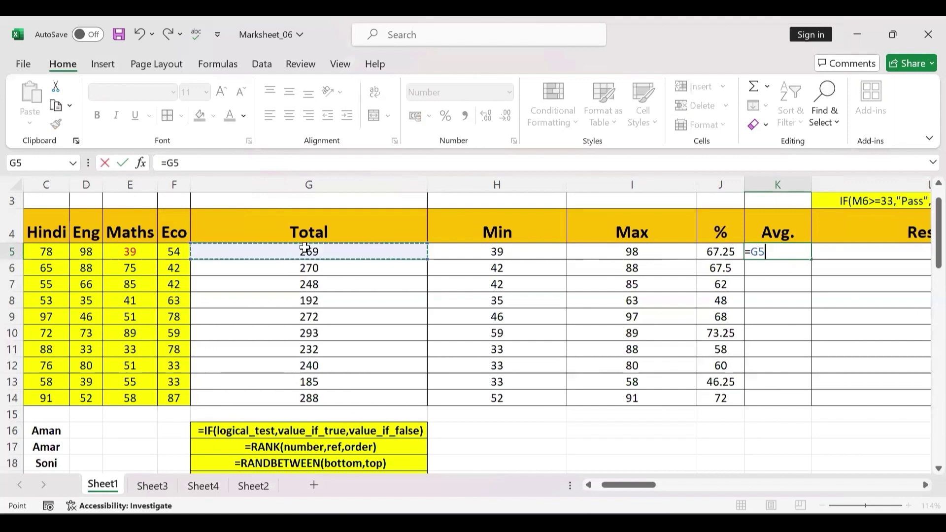
text(/)
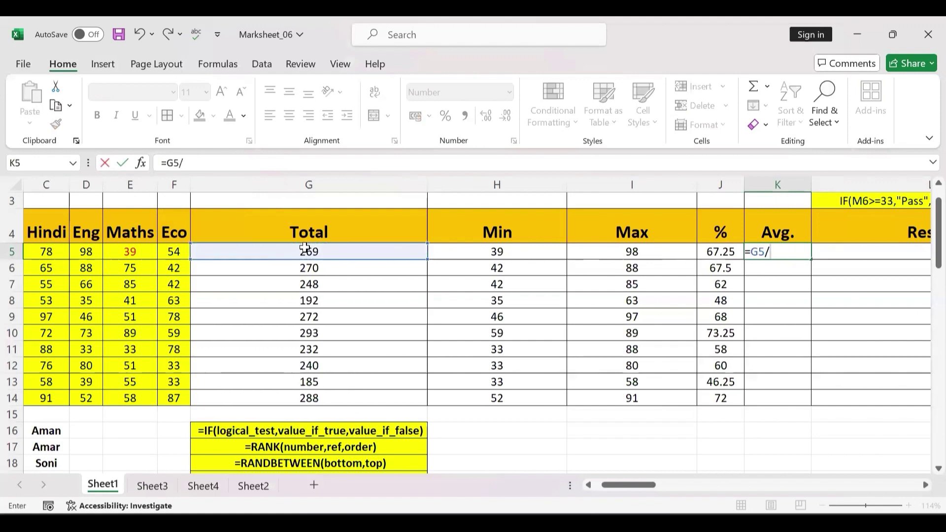
text(4)
key(ctrl+Return)
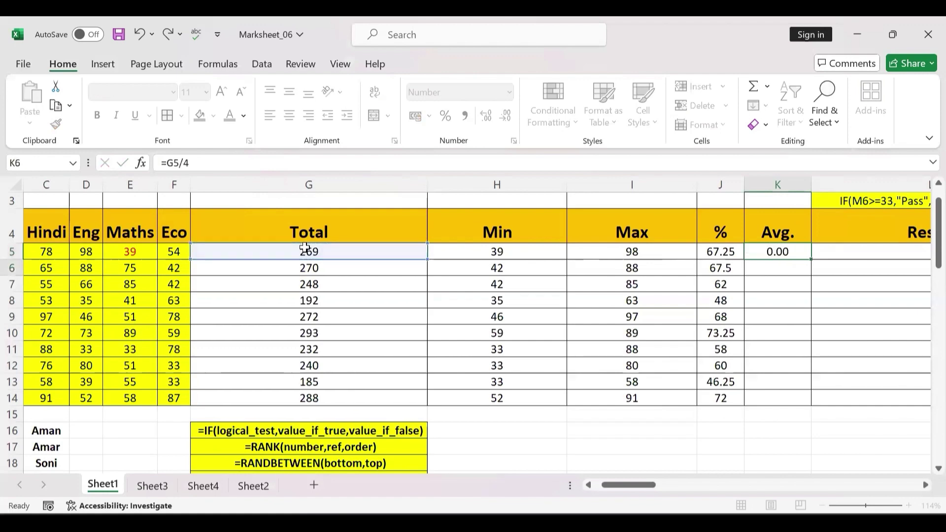
double_click(811, 259)
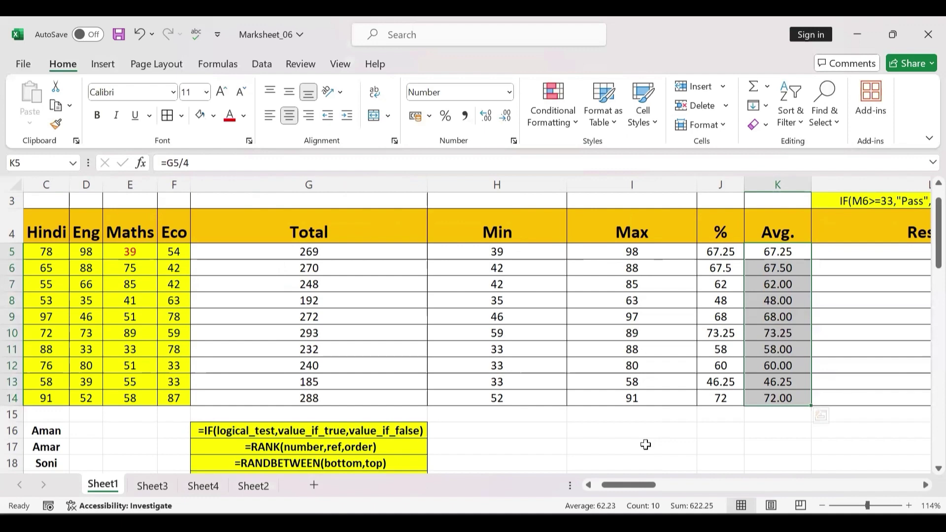
drag(726, 235, 736, 397)
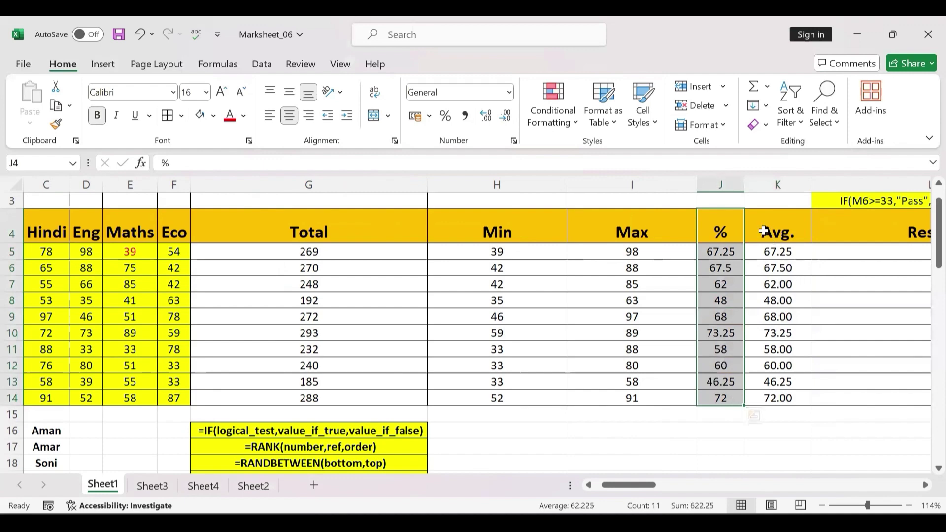
drag(768, 232, 781, 391)
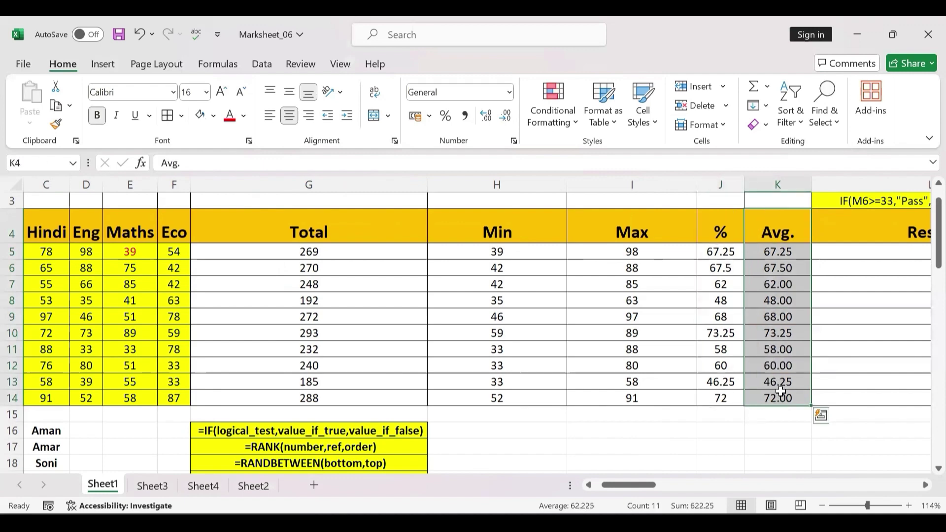
scroll(590, 395, down, 2)
Enter 1000 in J16 and make it bold.
scroll(640, 335, down, 2)
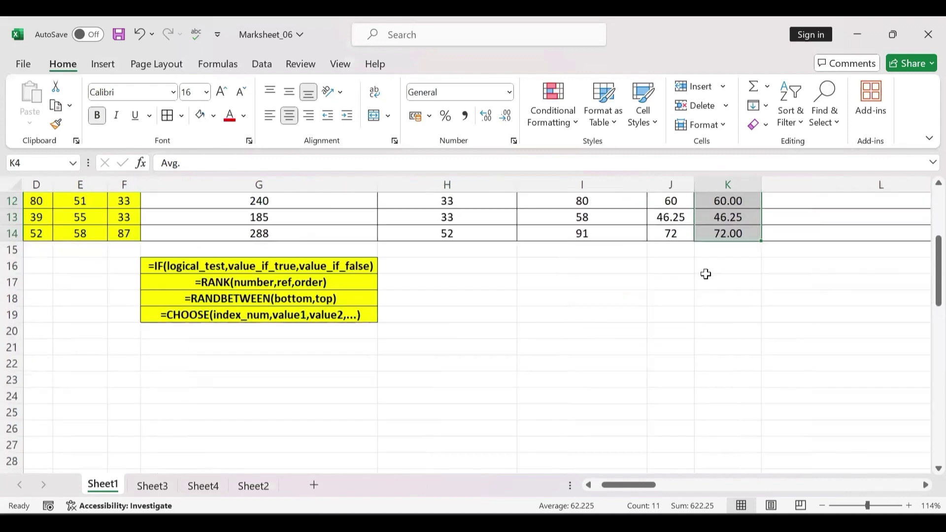
scroll(708, 275, right, 2)
click(596, 282)
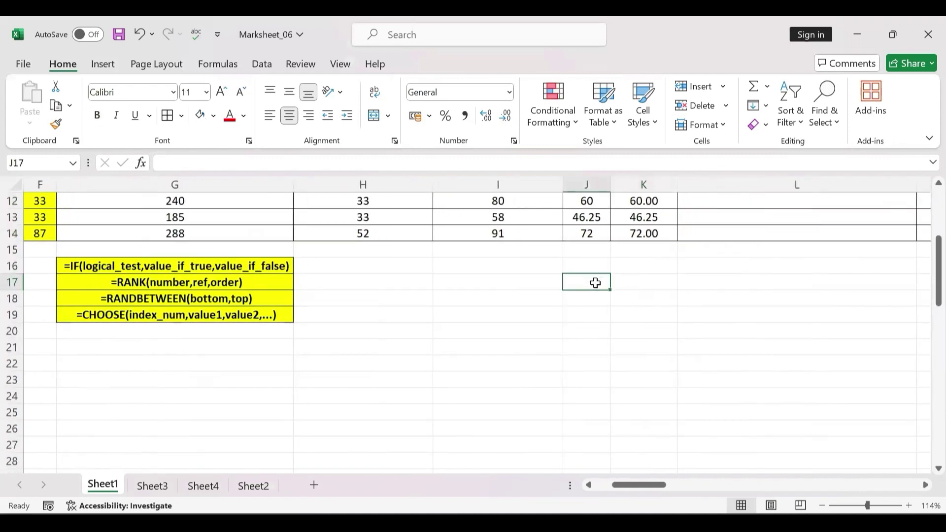
scroll(596, 282, up, 3)
scroll(591, 280, down, 2)
scroll(586, 280, down, 1)
click(584, 280)
text(100)
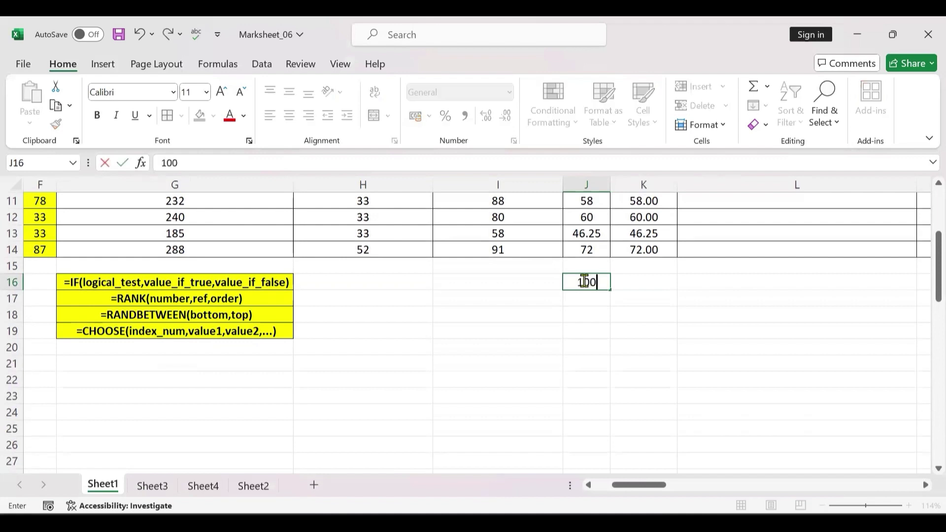
text(0)
key(Return)
click(585, 279)
key(ctrl+b)
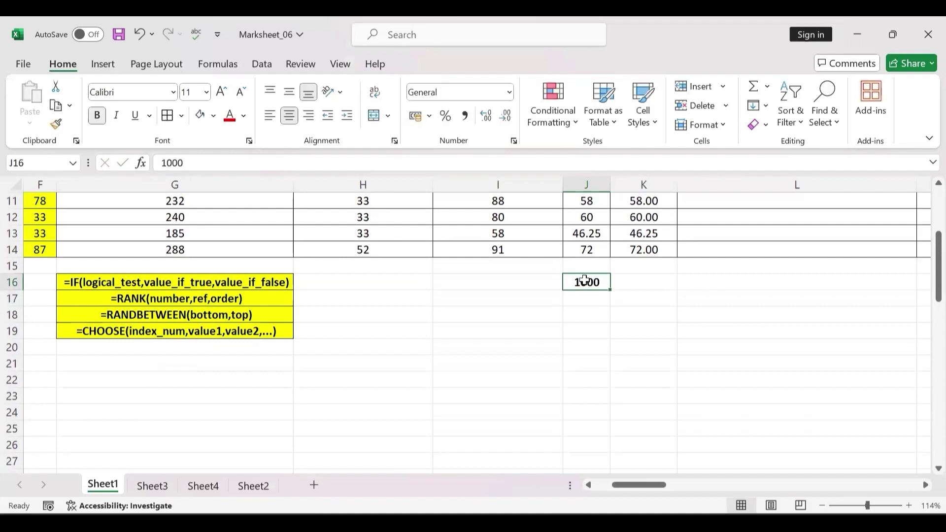
Fill J18:J22 with the values 800, 560, 780, 680 and 800.
key(Right)
key(Left)
key(Down)
key(Down)
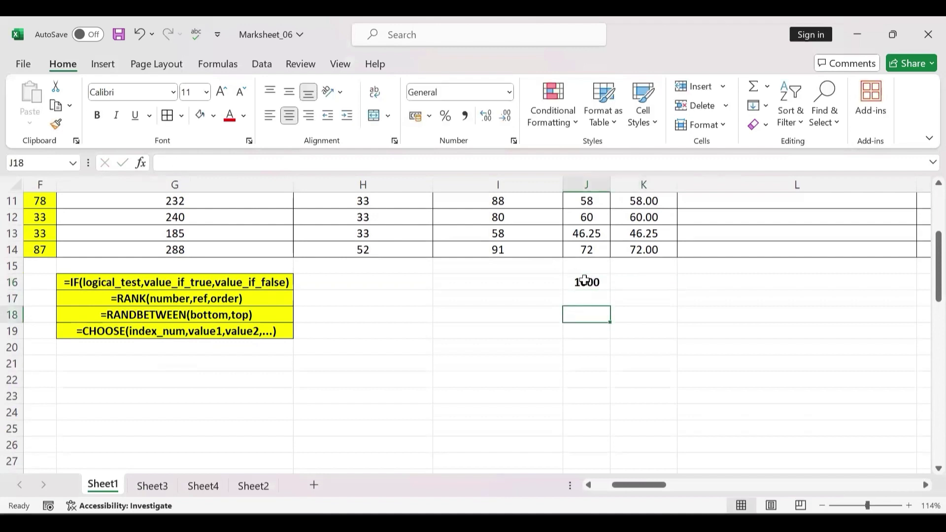
text(800)
key(Return)
text(560)
key(Return)
text(78)
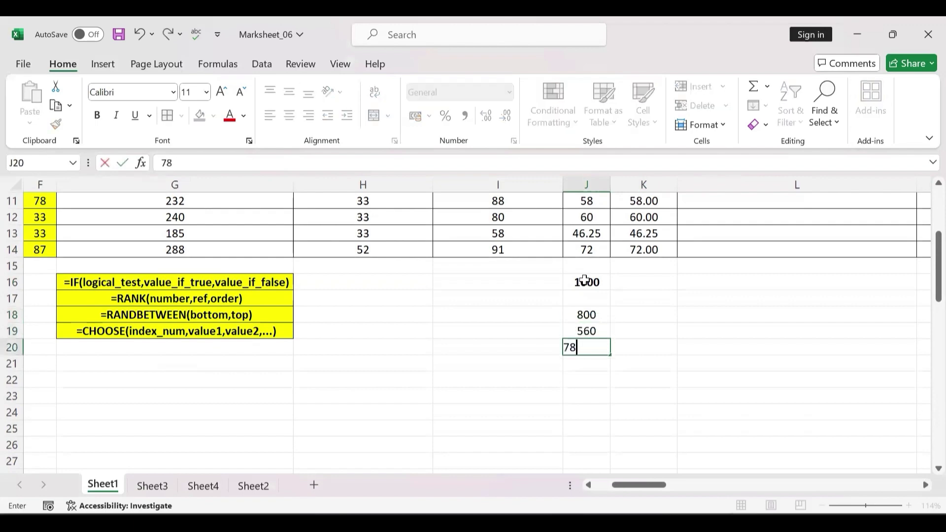
text(0)
key(Return)
text(680)
key(Return)
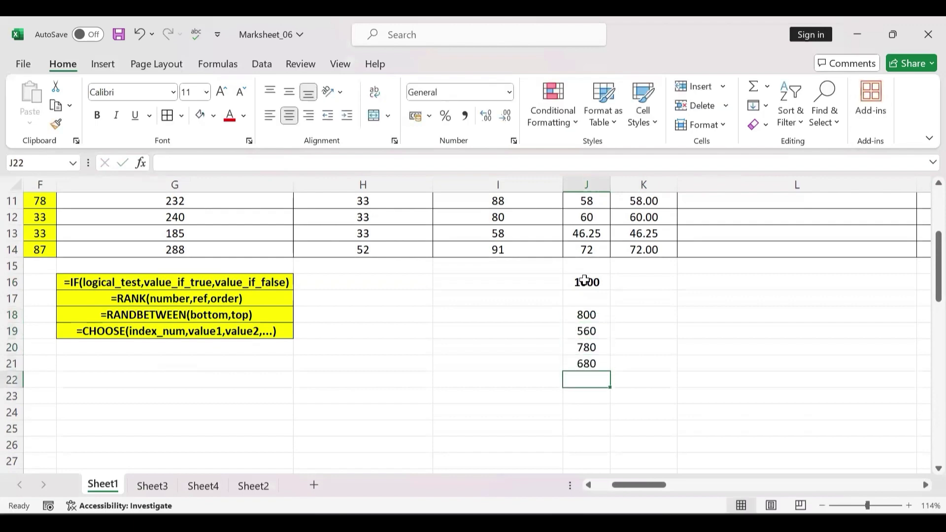
text(800)
key(Return)
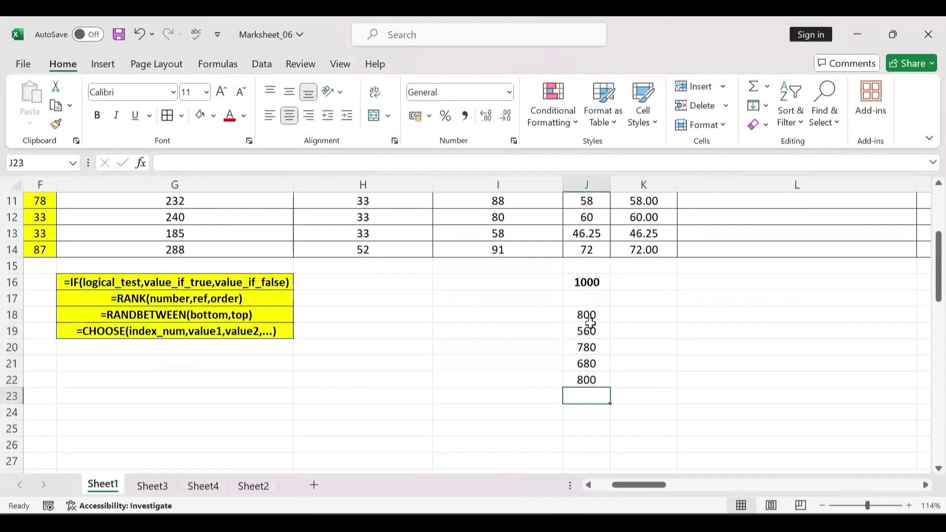
Enter =5000 in K16.
click(586, 288)
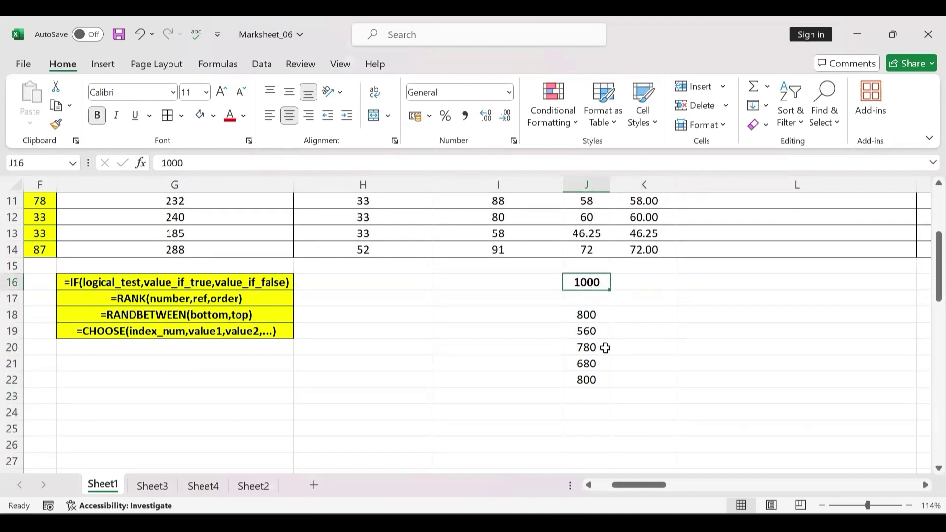
click(633, 282)
text(=5000)
key(Return)
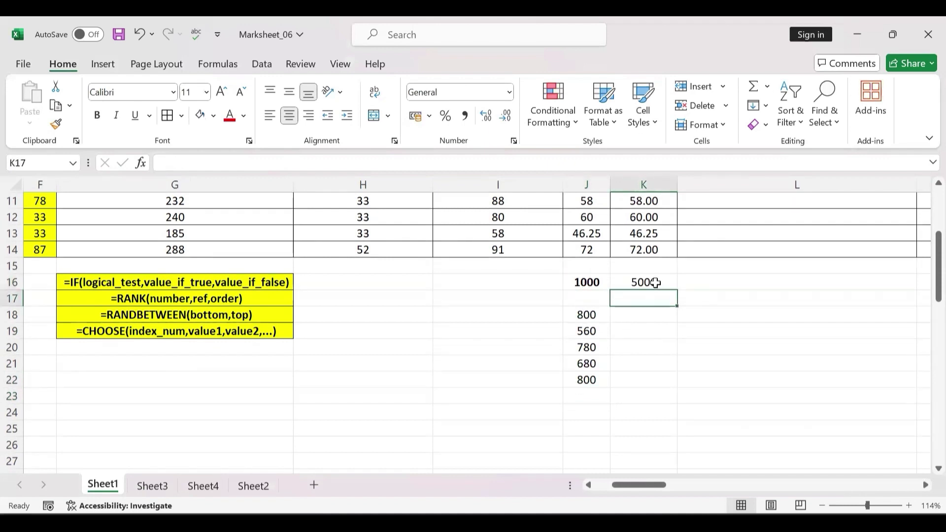
click(633, 282)
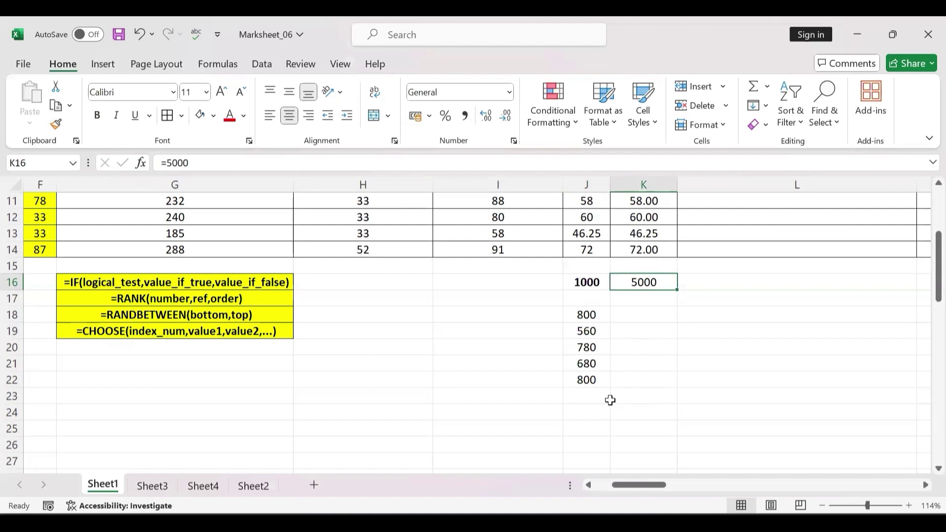
AutoSum J18:J22 into J23 and make the 3620 total bold.
click(590, 396)
key(alt+equal)
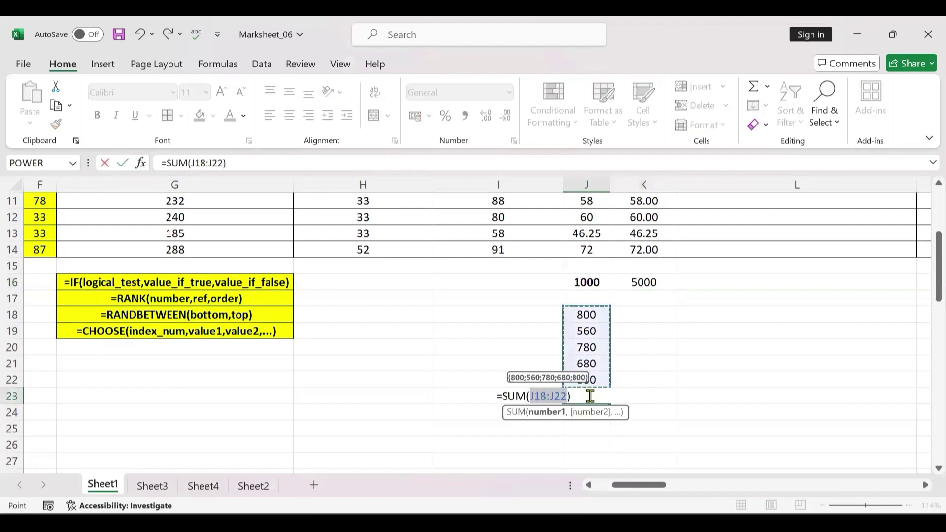
key(Return)
click(591, 396)
key(ctrl+b)
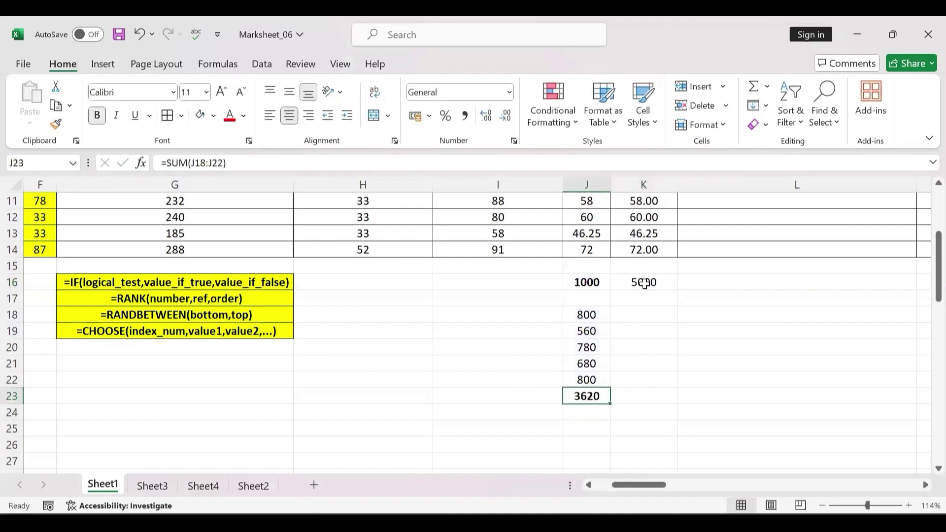
click(644, 283)
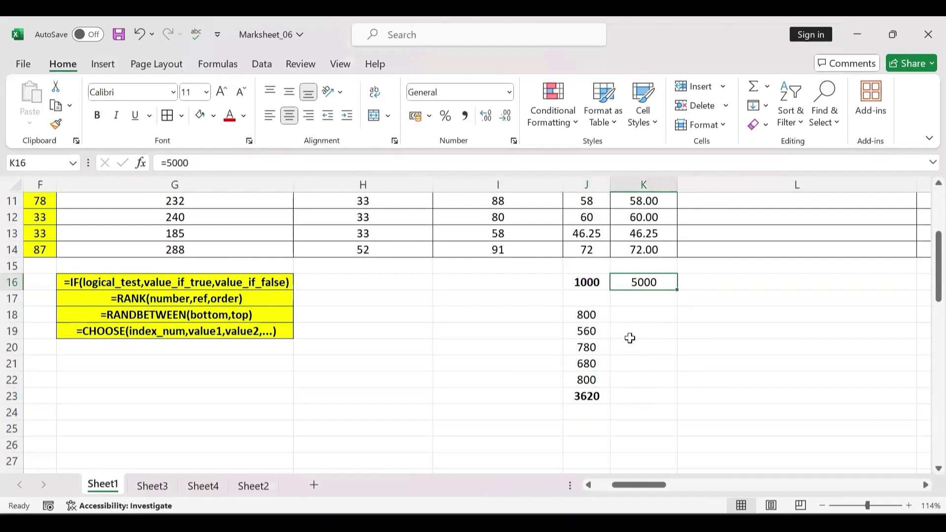
Label K19 as % and K20 as Avg.
click(644, 333)
text(%)
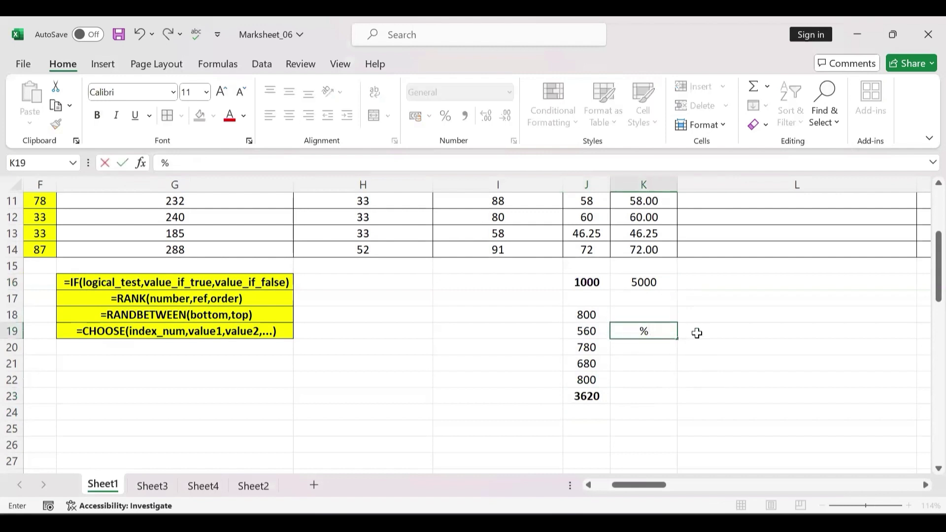
click(697, 333)
click(647, 350)
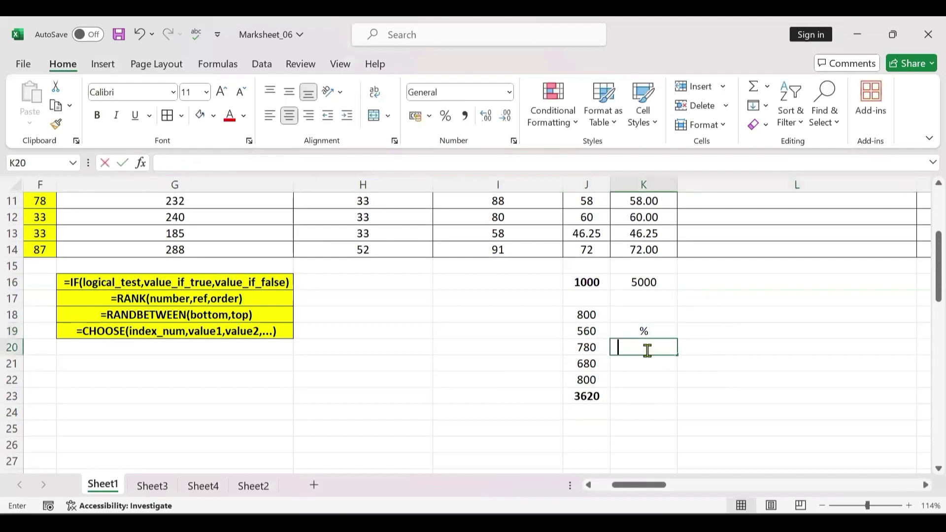
text(Avg.)
Enter =J23/5000*100 in L19 to show the percentage 72.4.
click(710, 332)
text(=)
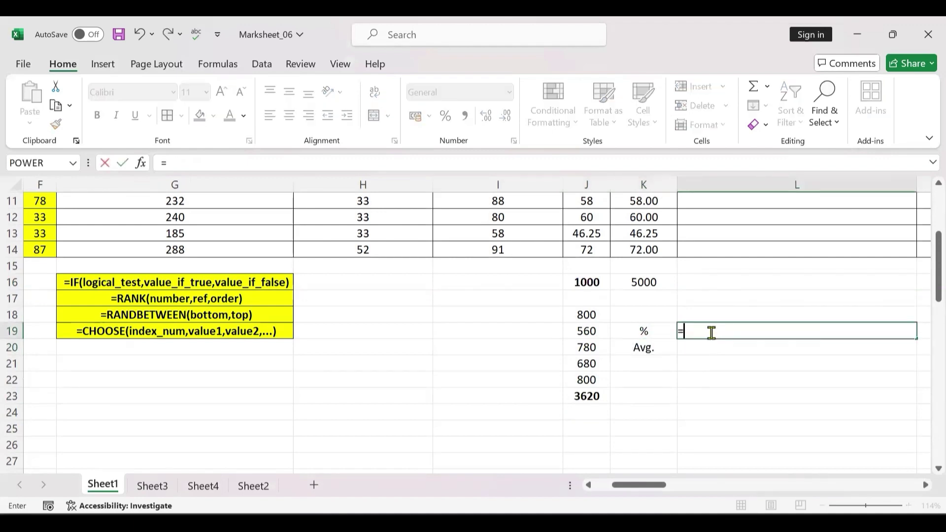
click(585, 397)
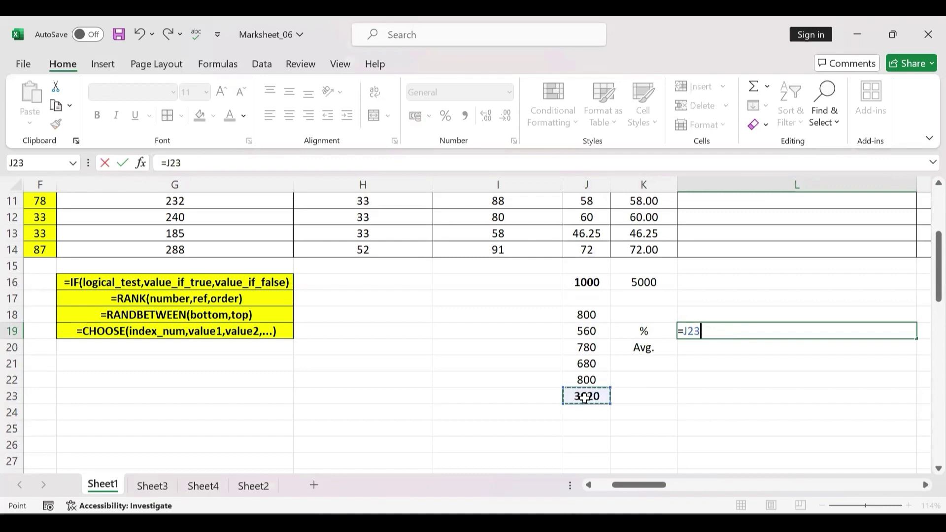
text(/)
text(5000*)
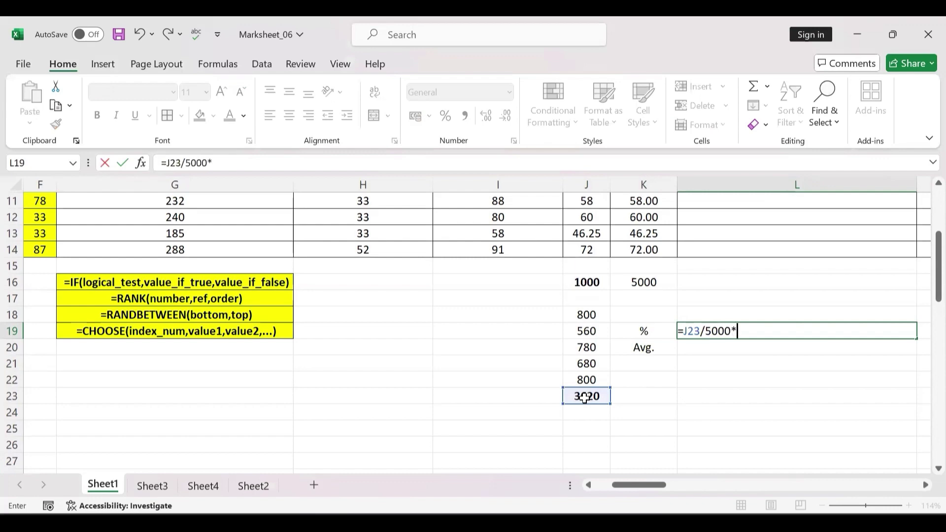
text(100)
key(Return)
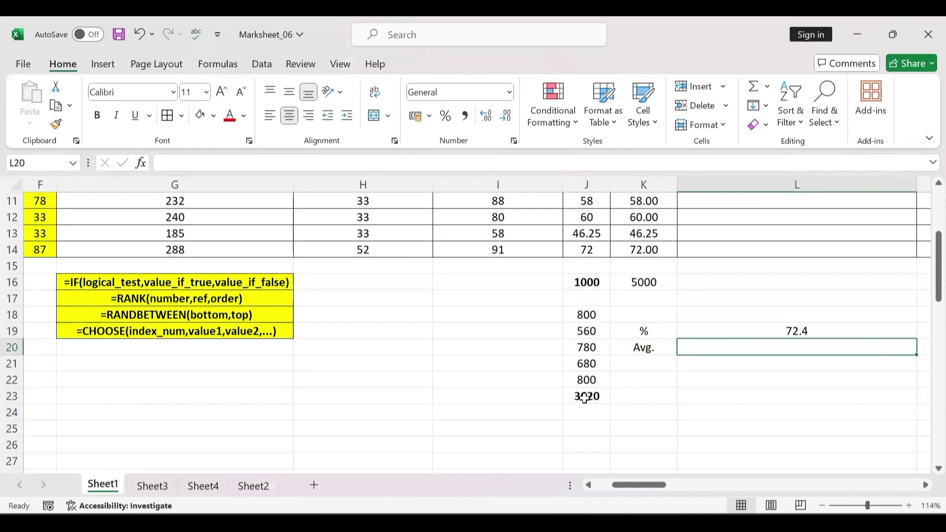
Enter =AVERAGE(J18:J22) in L20, giving 724.
text(=)
text(av)
key(Down)
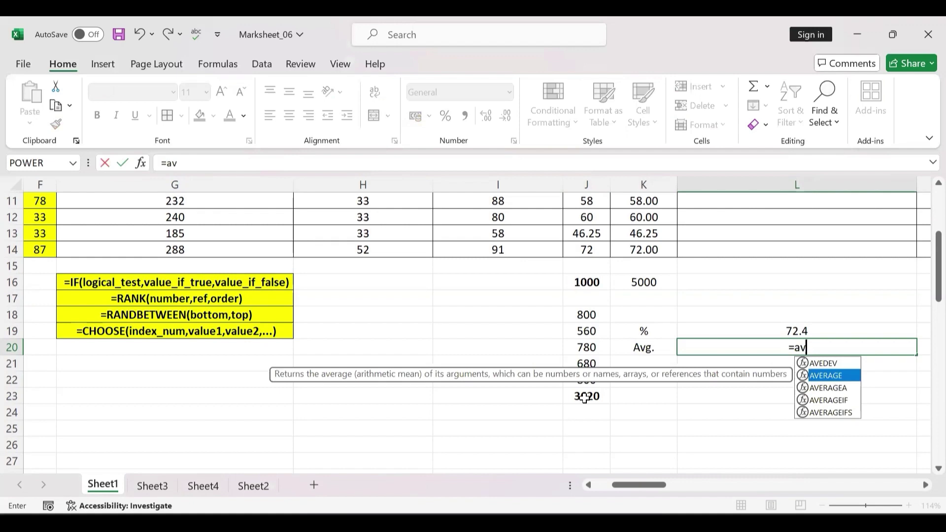
key(Tab)
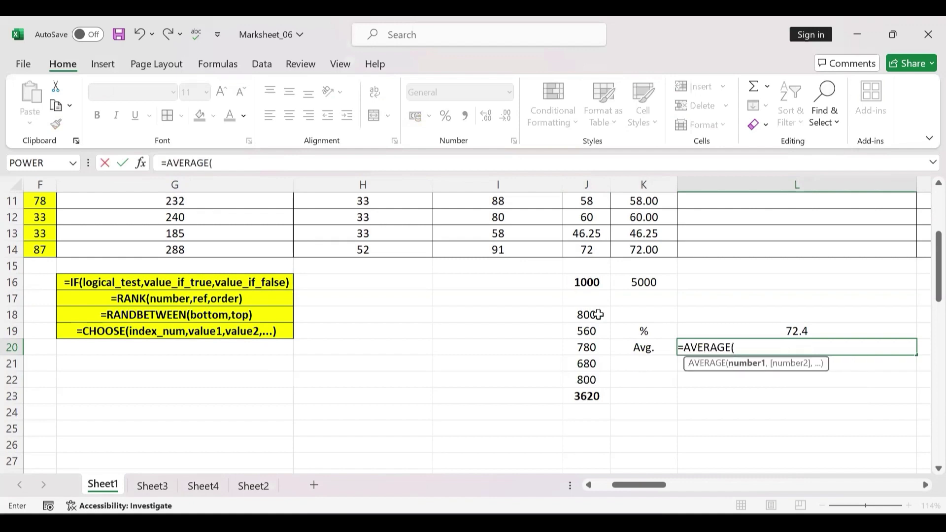
drag(589, 314, 605, 378)
key(Return)
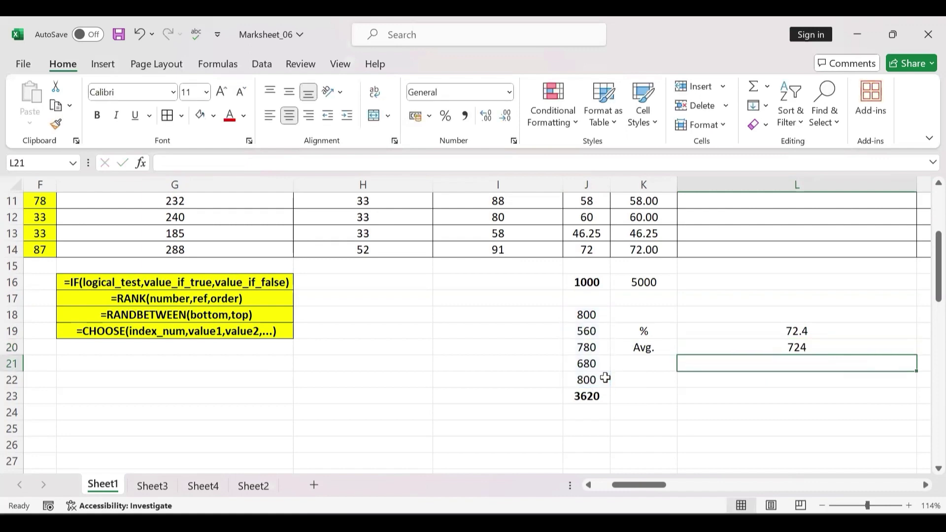
Enter =J23/5 in L21, also giving 724.
text(=)
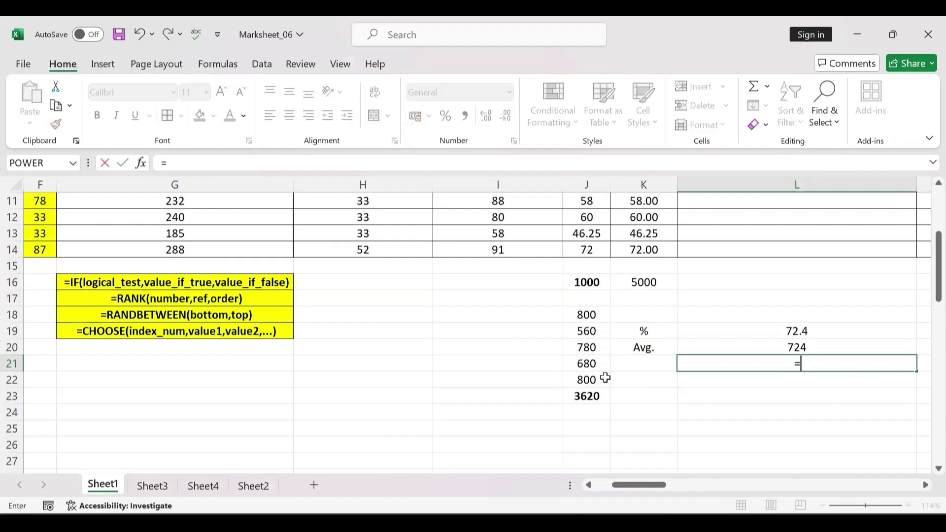
click(573, 398)
text(/)
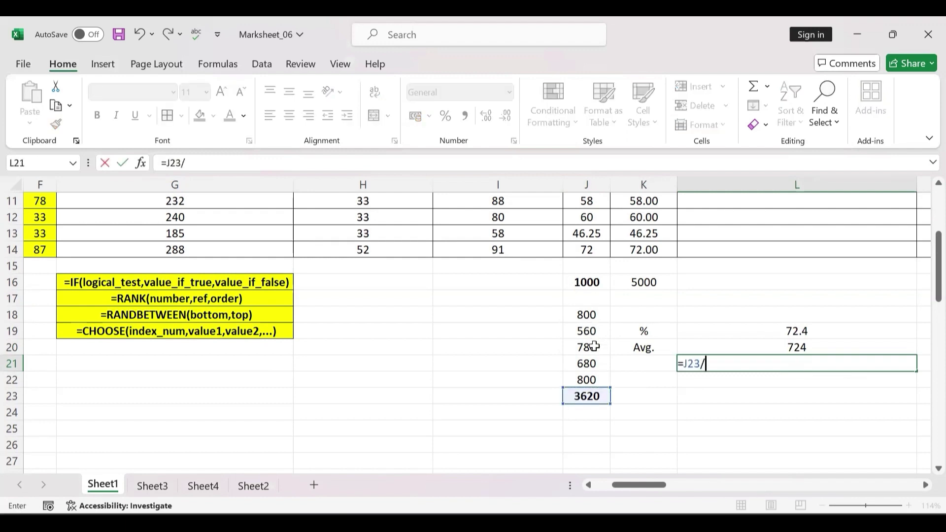
text(5)
key(Return)
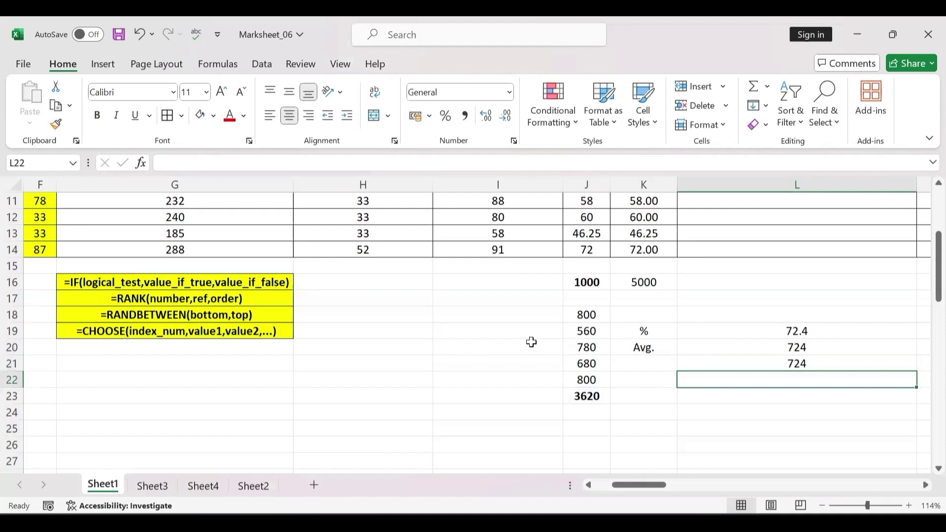
Make the Result formula note in L3 bold.
scroll(531, 341, up, 4)
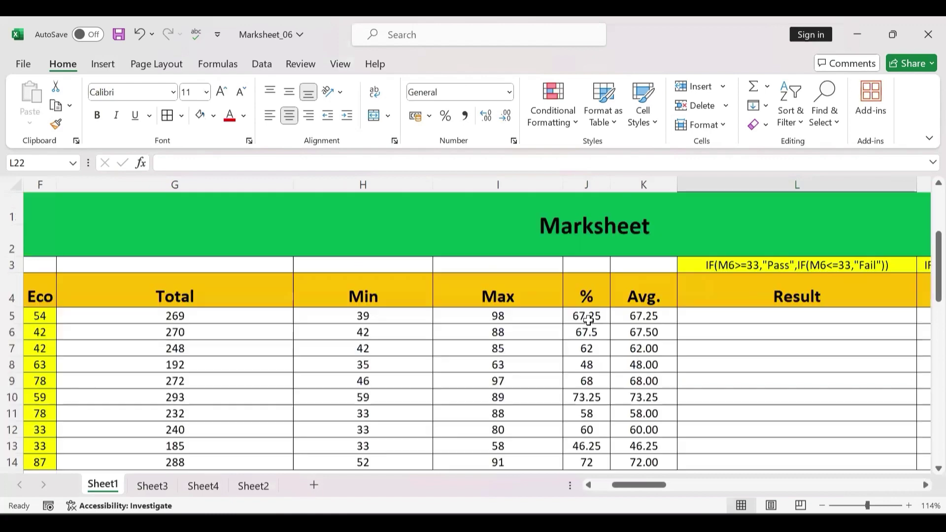
scroll(589, 320, right, 1)
scroll(589, 321, right, 1)
scroll(589, 320, down, 1)
scroll(589, 321, up, 1)
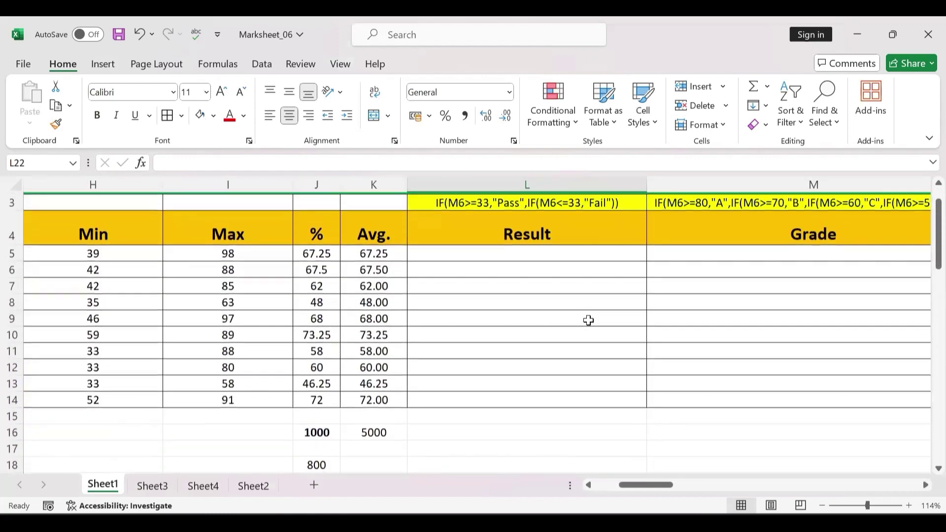
click(513, 201)
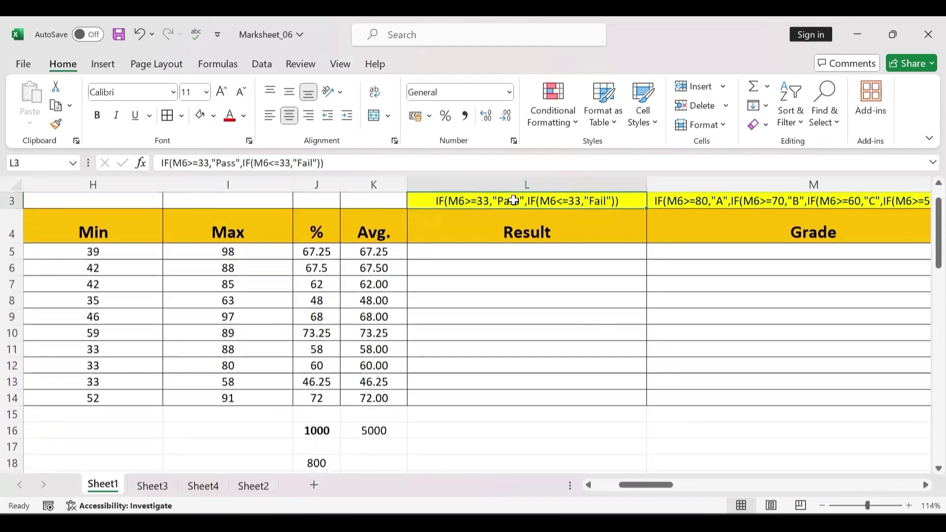
key(ctrl+b)
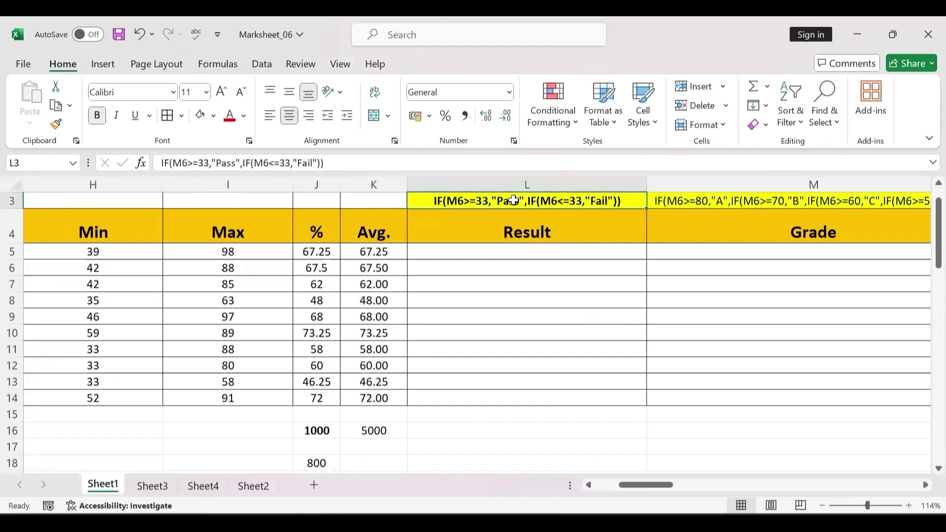
Fill L5:L14 with =IF(J5>=33,"Pass","Fail") in one entry.
drag(499, 251, 500, 396)
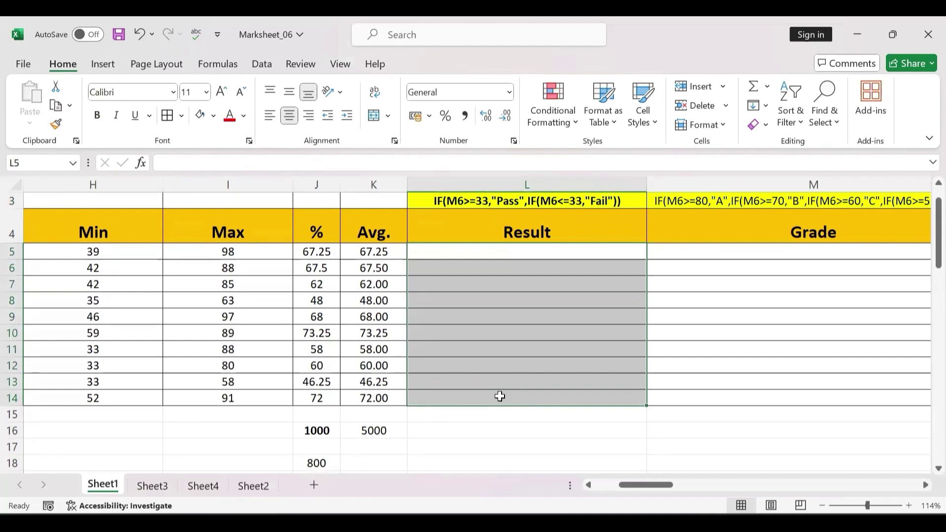
text(=IF()
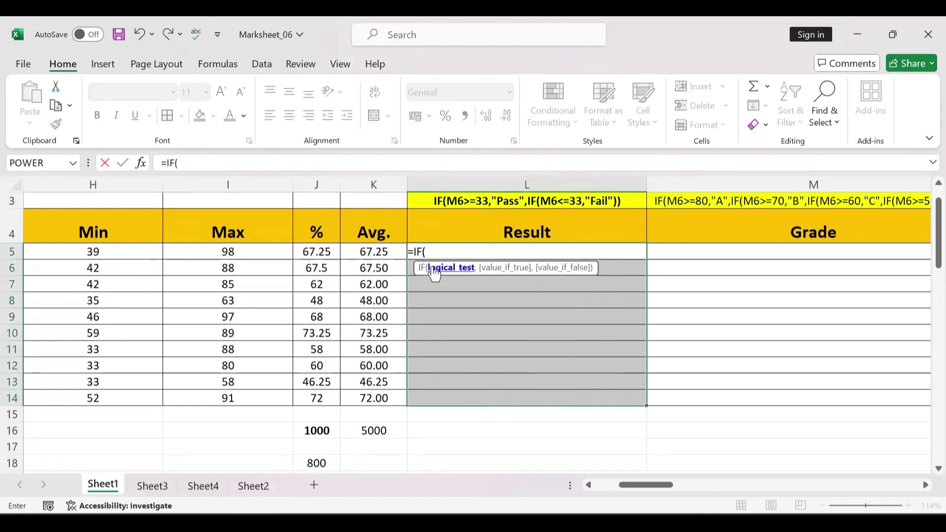
scroll(239, 315, left, 2)
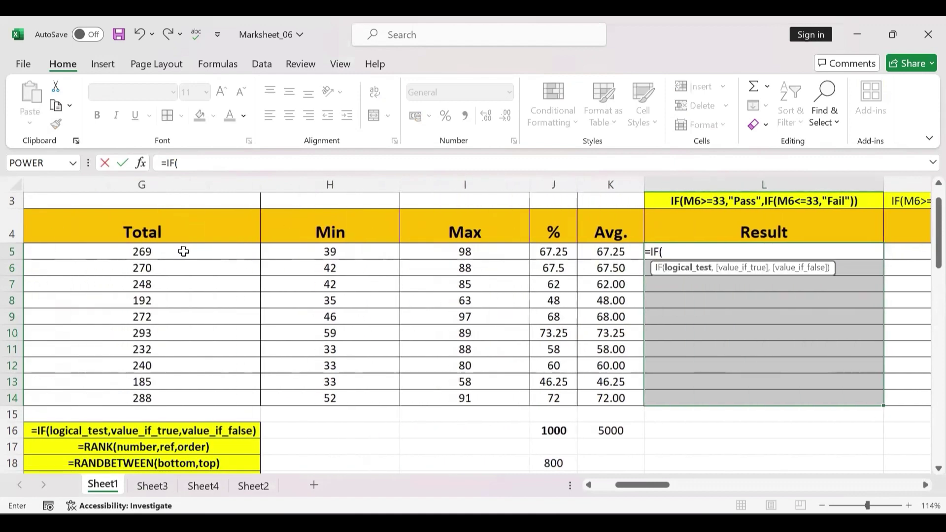
click(184, 251)
key(BackSpace)
key(BackSpace)
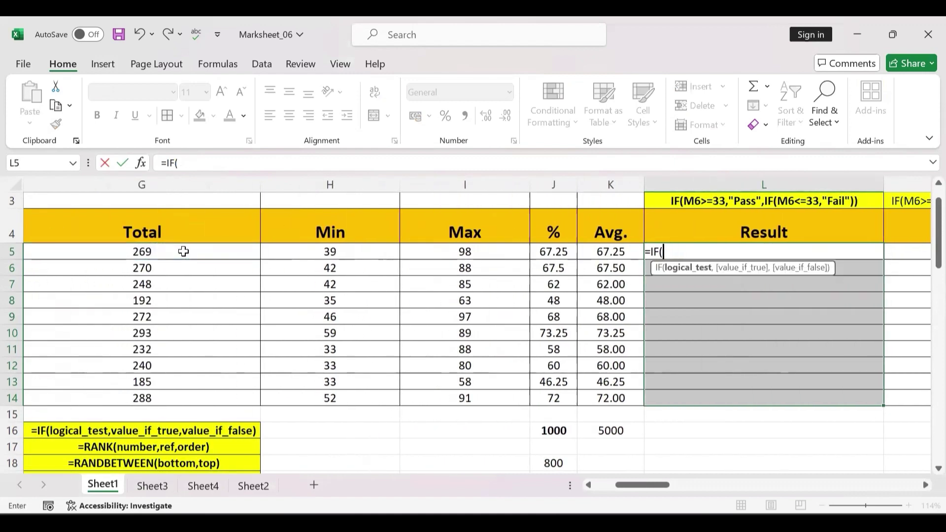
key(BackSpace)
text(()
click(566, 253)
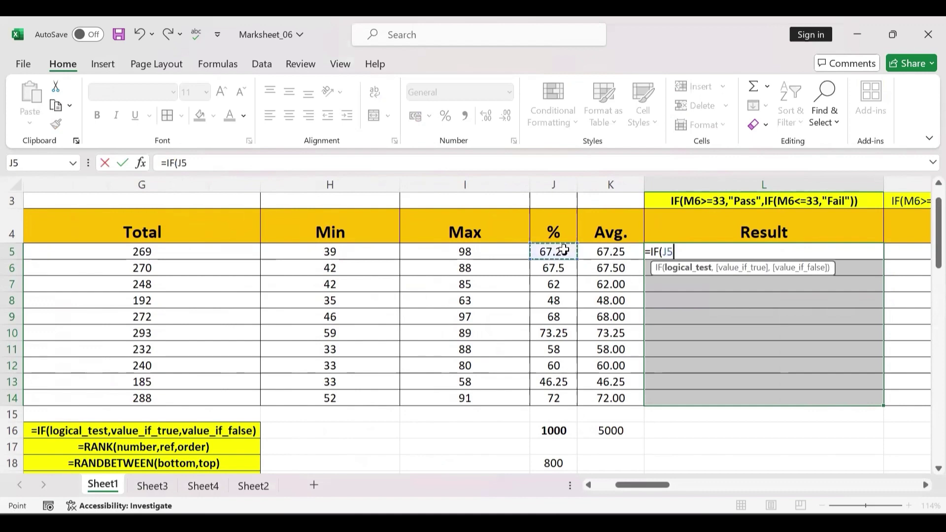
text(>)
scroll(464, 320, right, 2)
text(33)
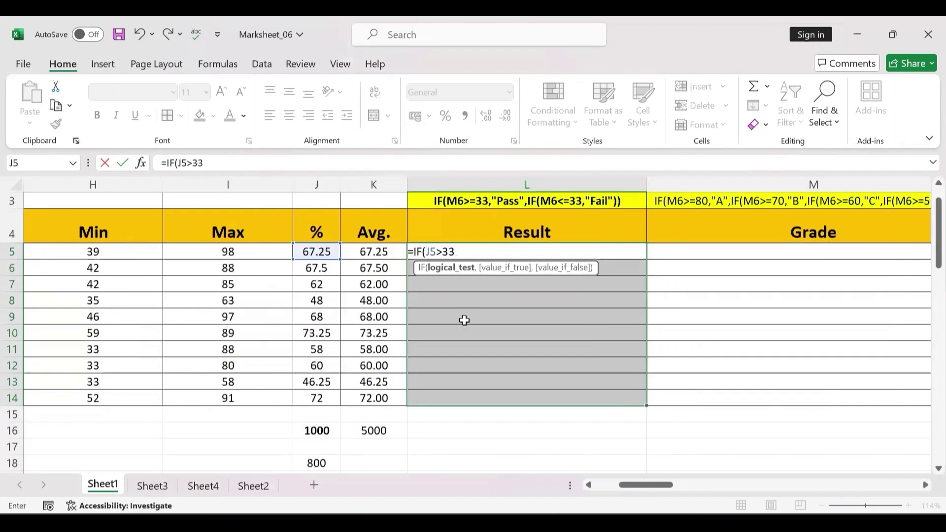
key(BackSpace)
key(BackSpace)
key(BackSpace)
text(>=)
text(33)
text(,)
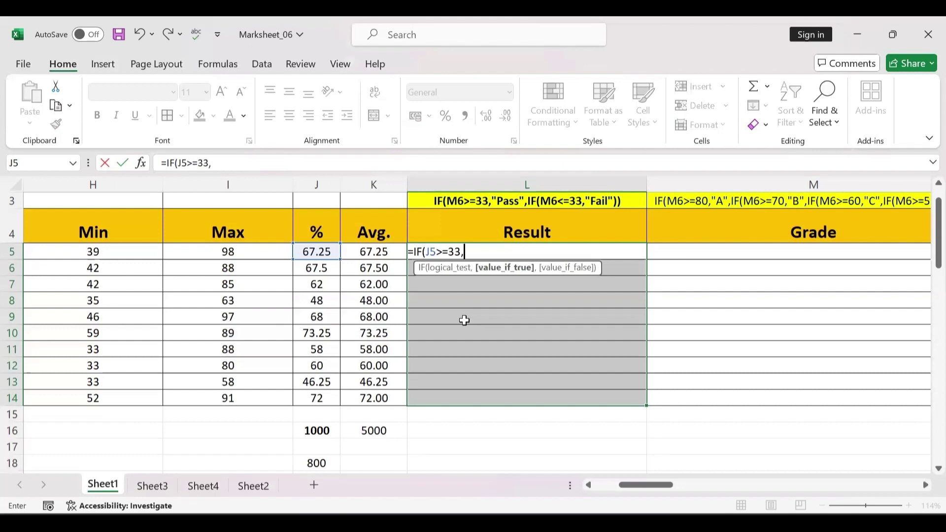
text("Pa)
text(ss")
text(,)
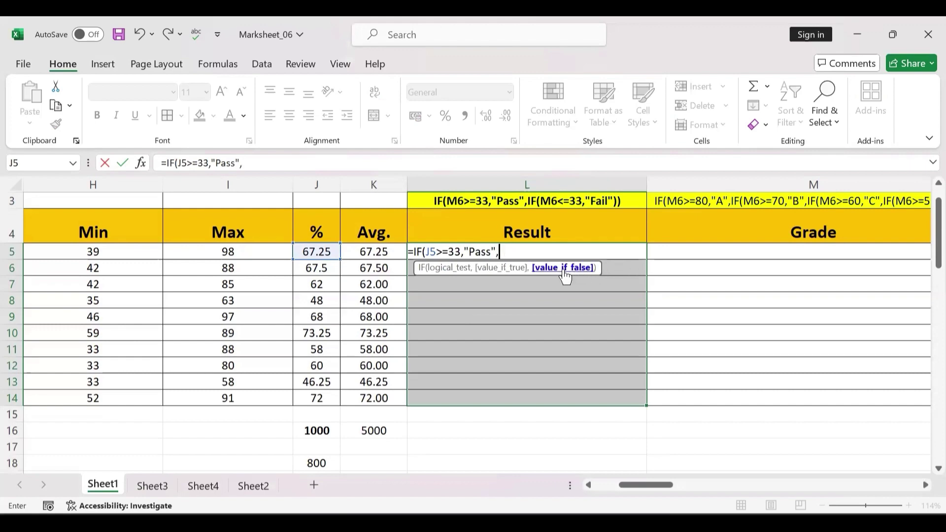
text(")
text(Fail"))
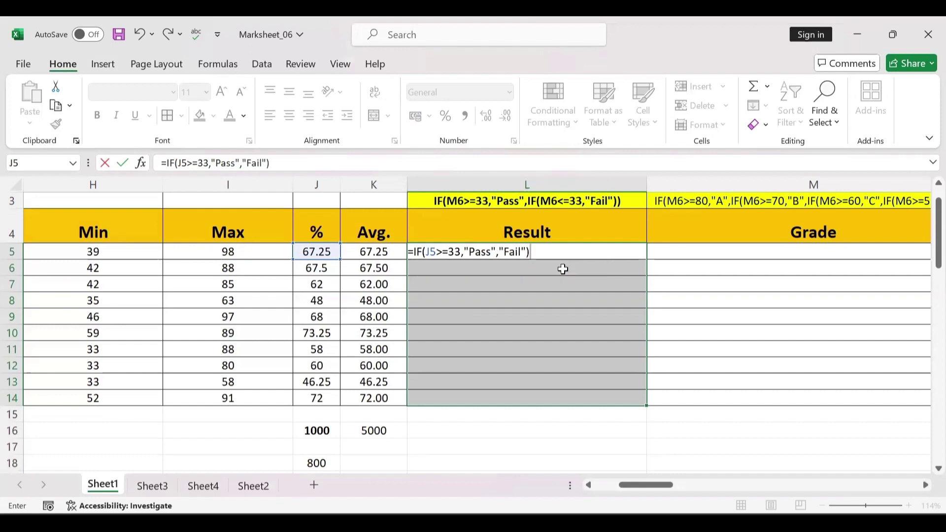
key(ctrl+Return)
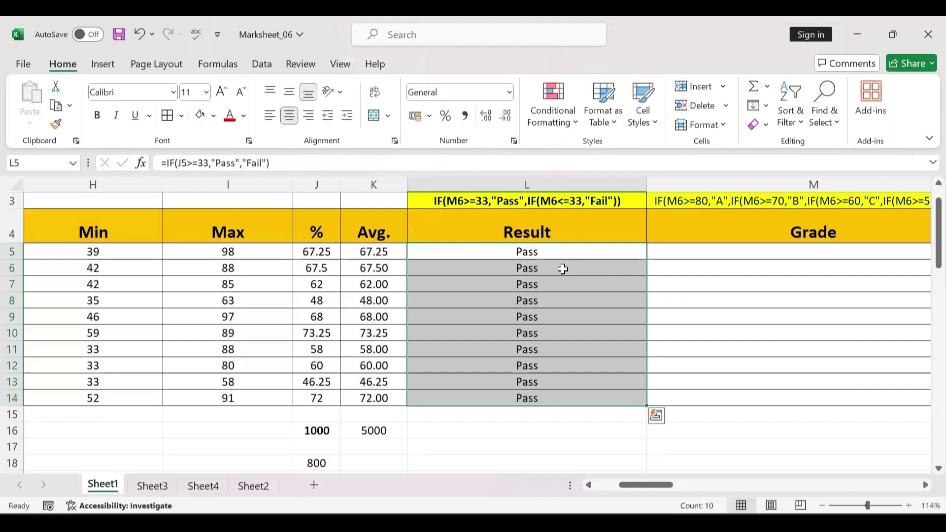
Set all four subject marks in row 10 (C10:F10) to 10.
scroll(275, 336, left, 5)
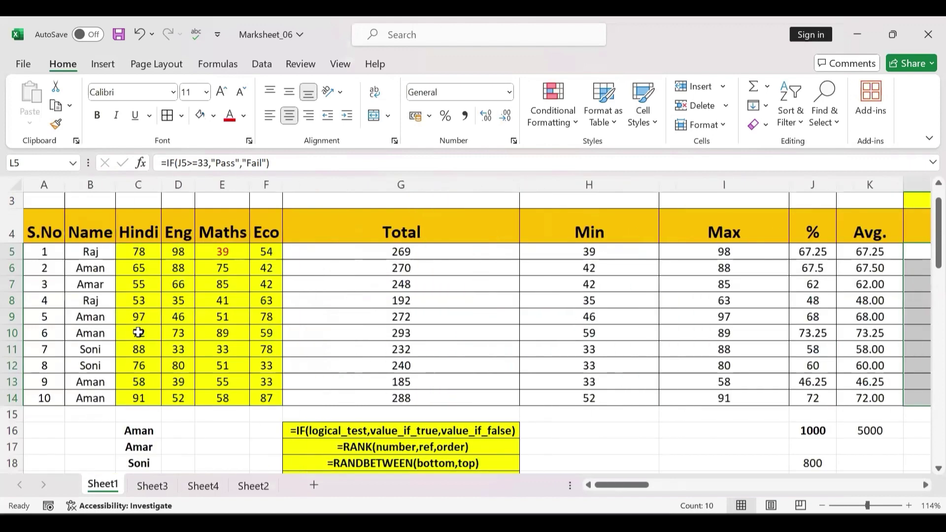
click(139, 332)
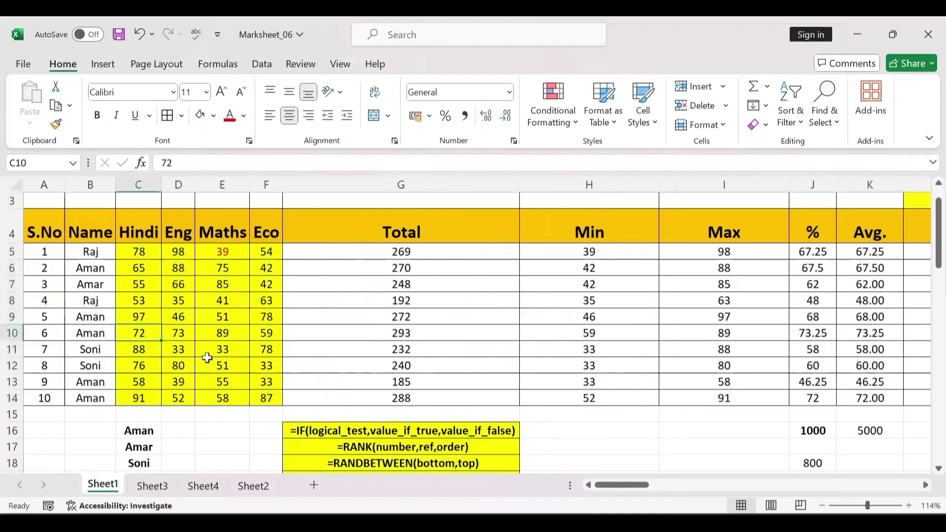
text(10)
key(ctrl+Return)
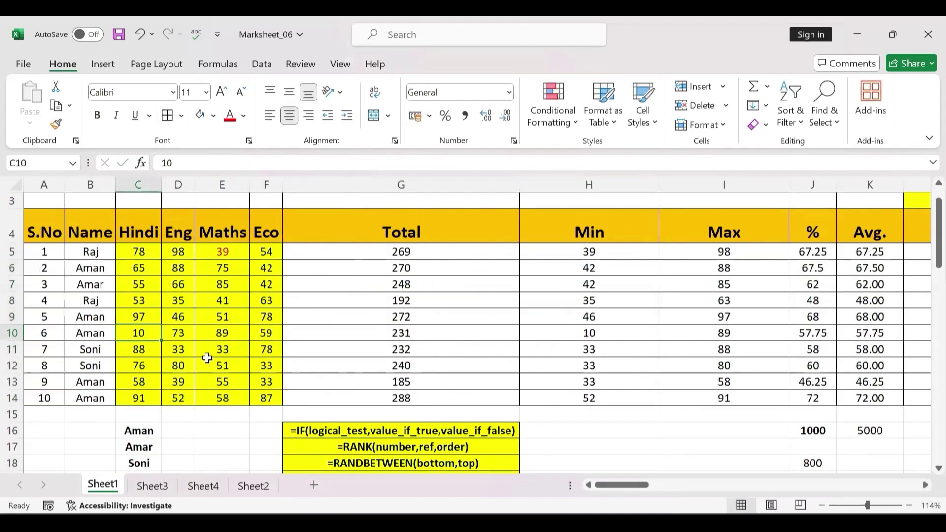
key(shift+Right)
key(shift+Right)
key(shift+Right)
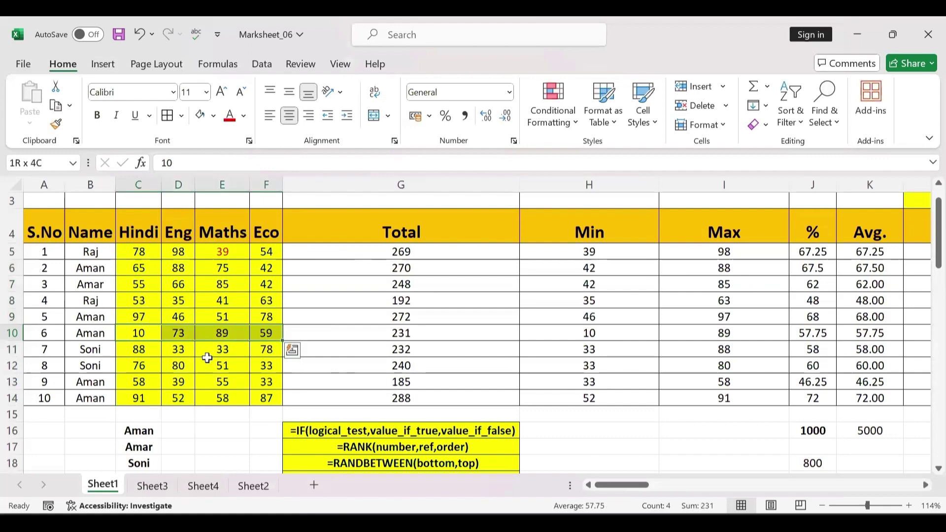
key(ctrl+r)
Format the Fail result in L10 with red text on a yellow fill.
scroll(615, 349, right, 3)
scroll(615, 350, right, 3)
scroll(625, 347, right, 1)
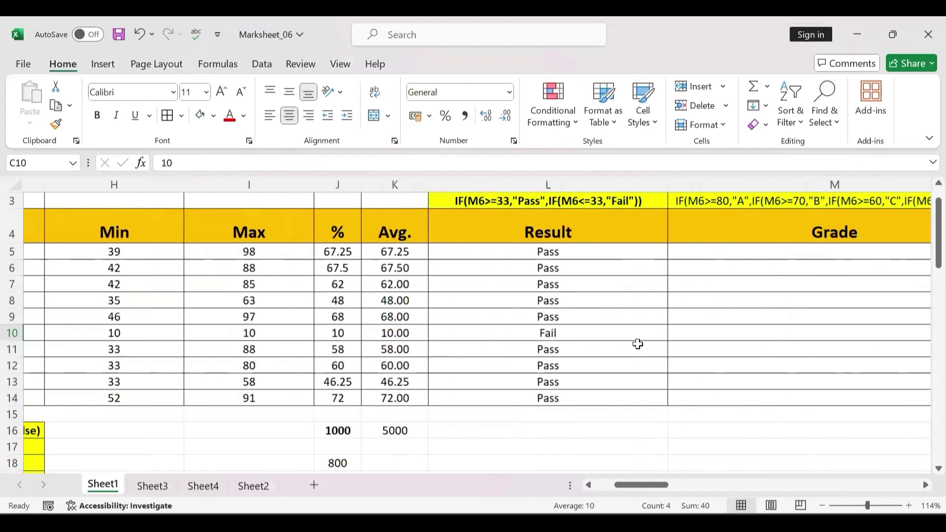
click(638, 339)
scroll(175, 338, left, 2)
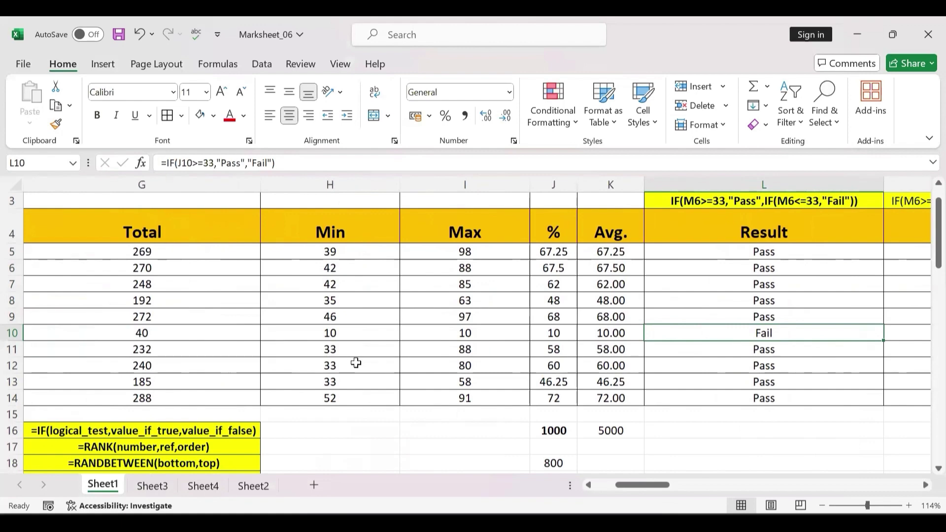
click(229, 115)
click(213, 116)
click(240, 252)
scroll(759, 371, right, 2)
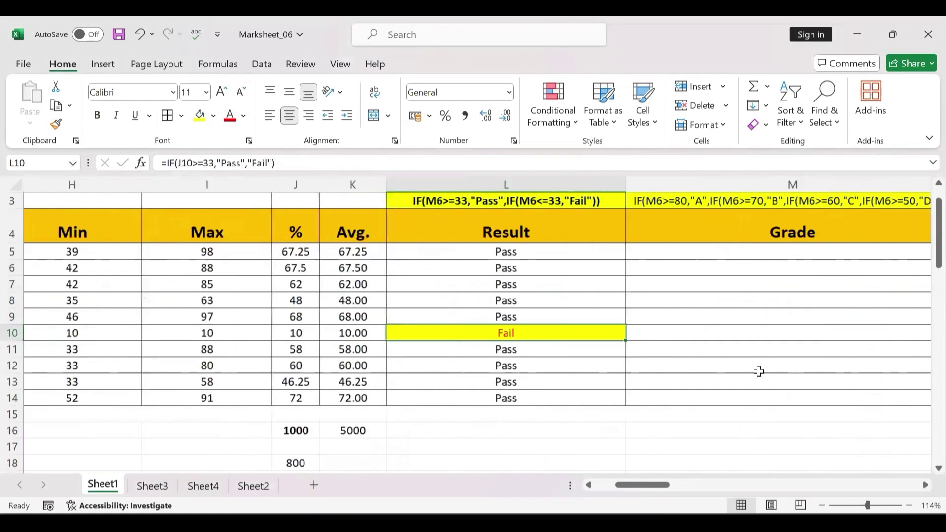
scroll(758, 372, right, 2)
scroll(296, 308, left, 1)
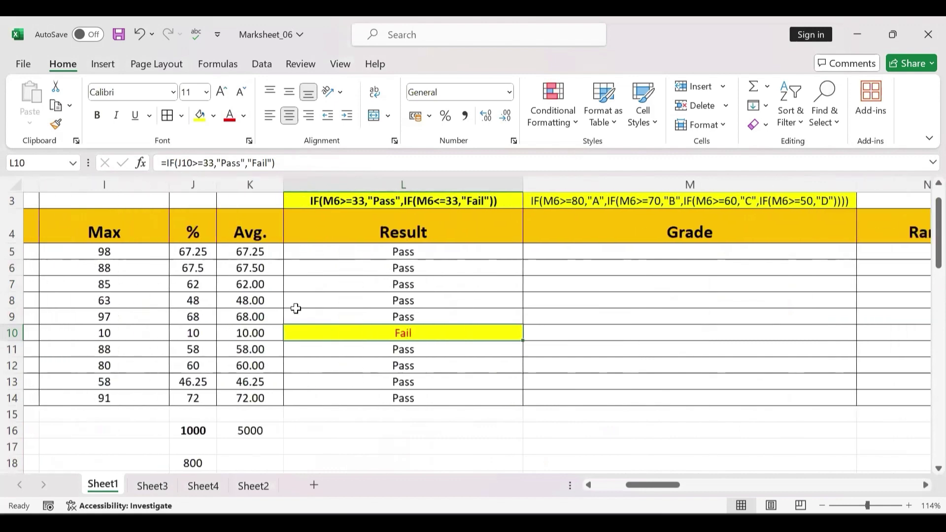
scroll(295, 308, right, 1)
click(417, 201)
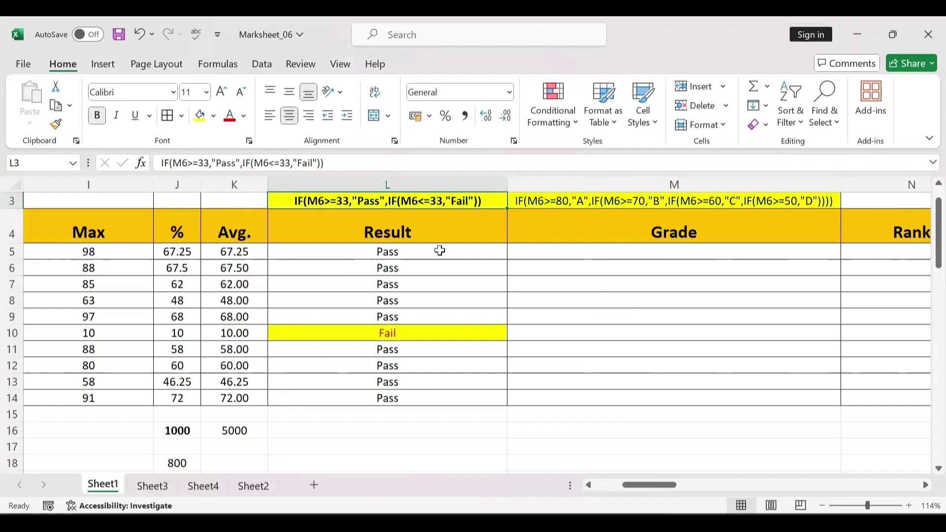
Replace L5:L14 with =IF(J5>=33,"Pass",IF(J5<33,"Fail")), accepting Excel's parenthesis correction.
drag(438, 251, 434, 390)
key(Delete)
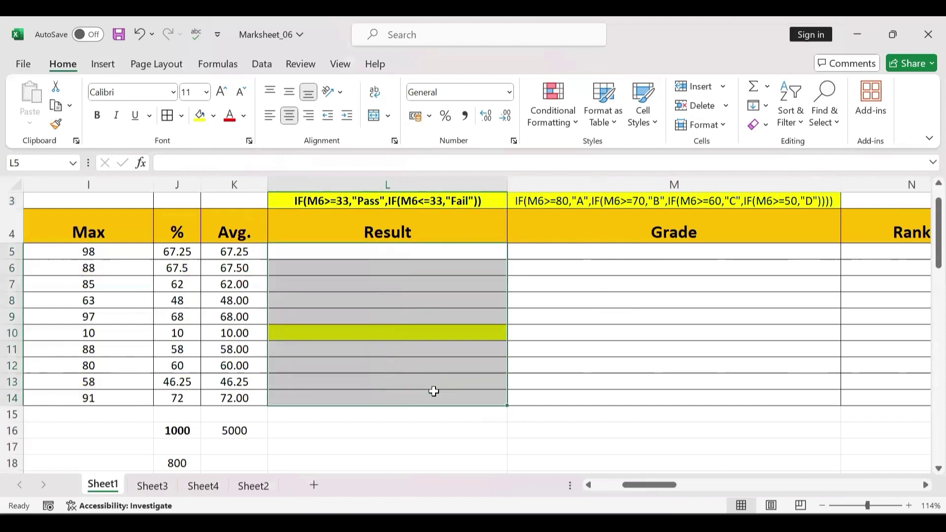
text(=if)
key(Tab)
click(175, 249)
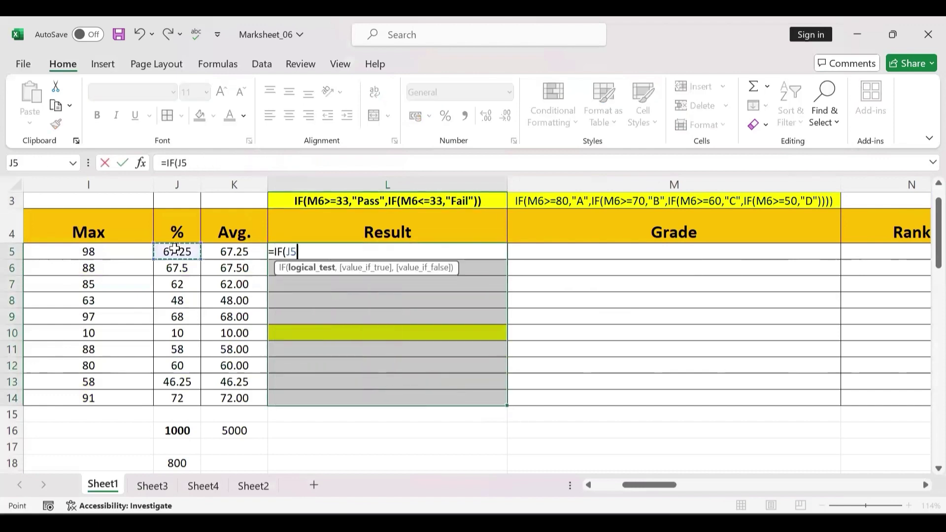
text(>=)
text(33,")
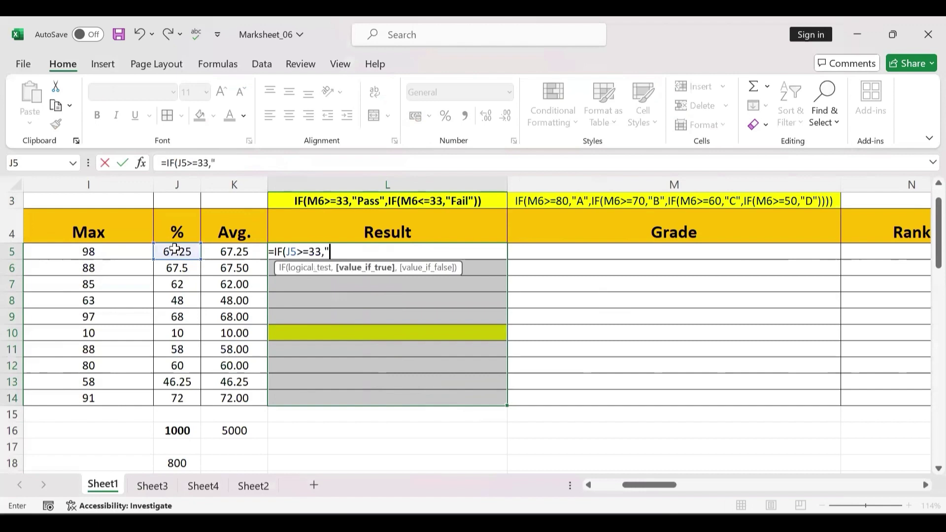
text(Pass")
text(,IF)
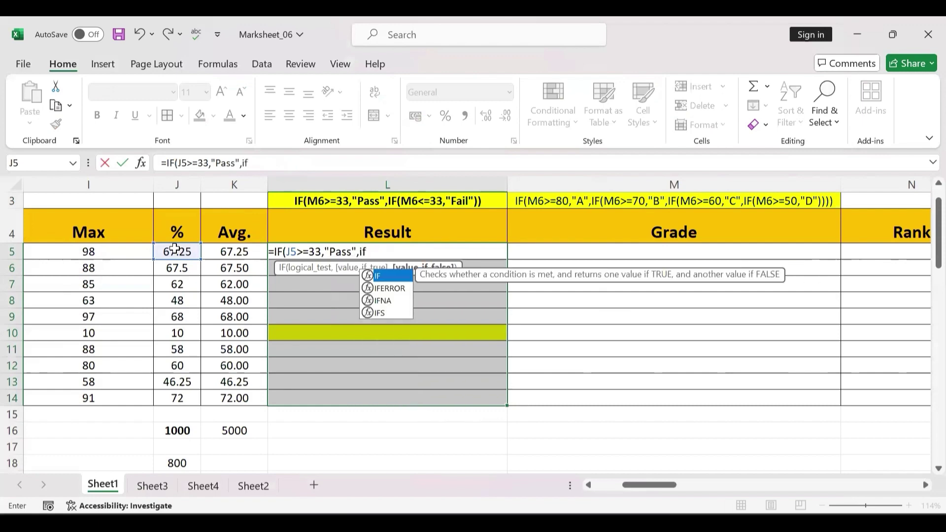
text(()
click(175, 249)
text(<)
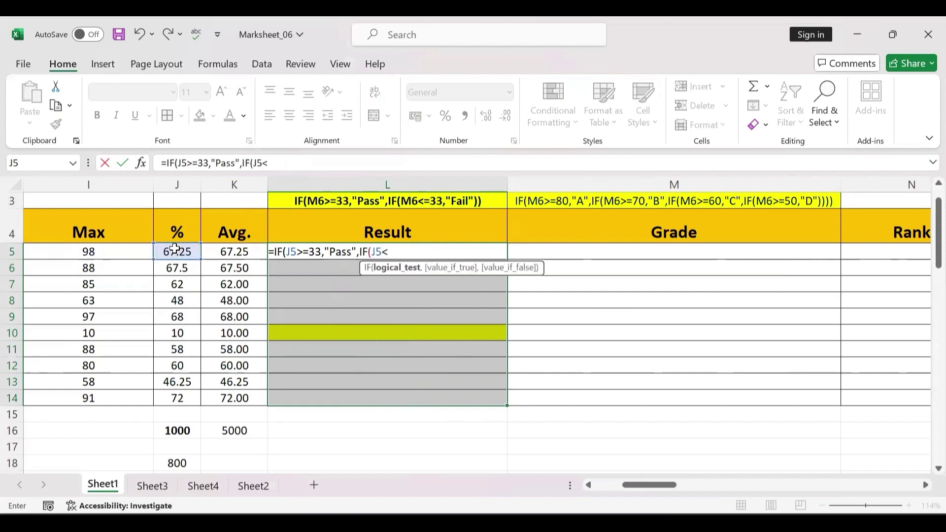
text(33,")
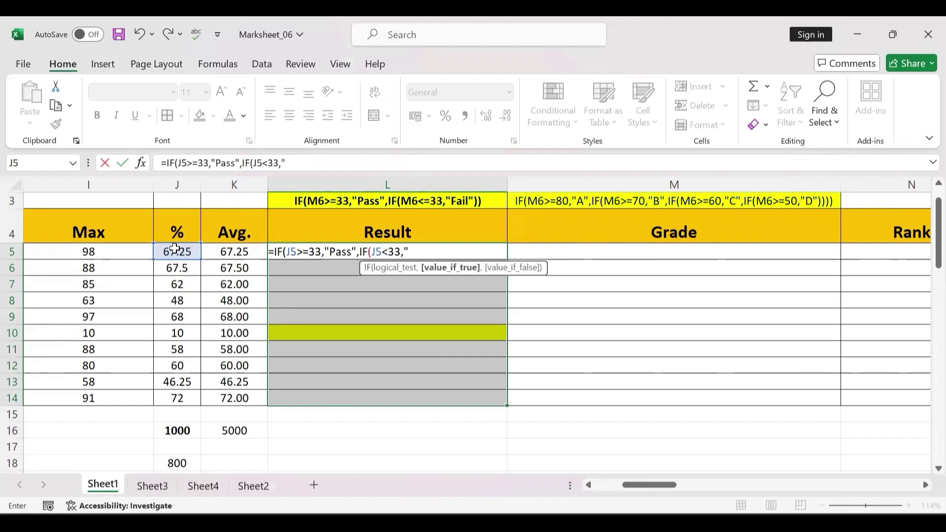
text(Fail")
text())
key(Return)
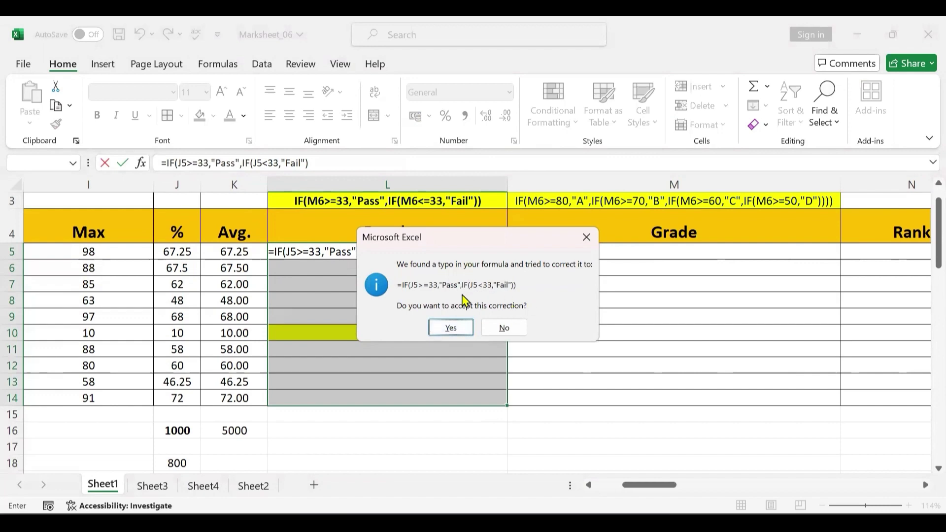
click(460, 328)
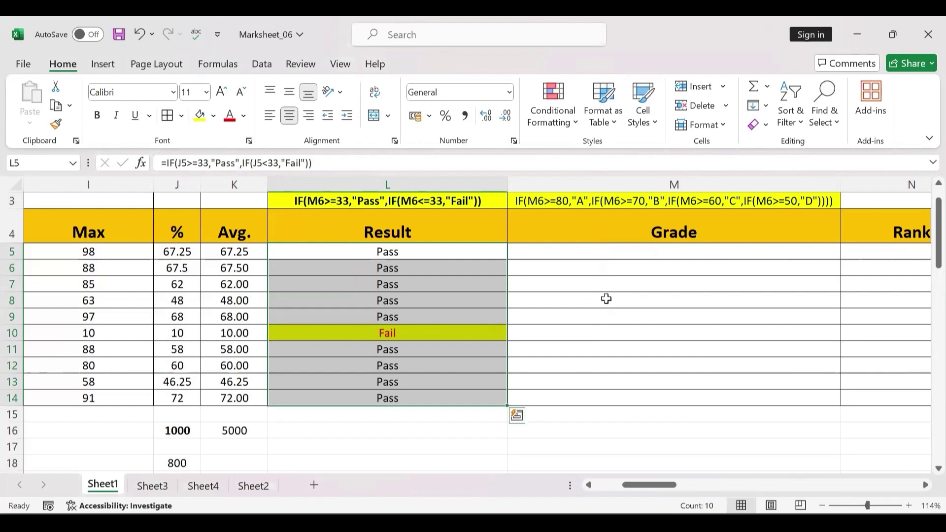
scroll(606, 299, right, 3)
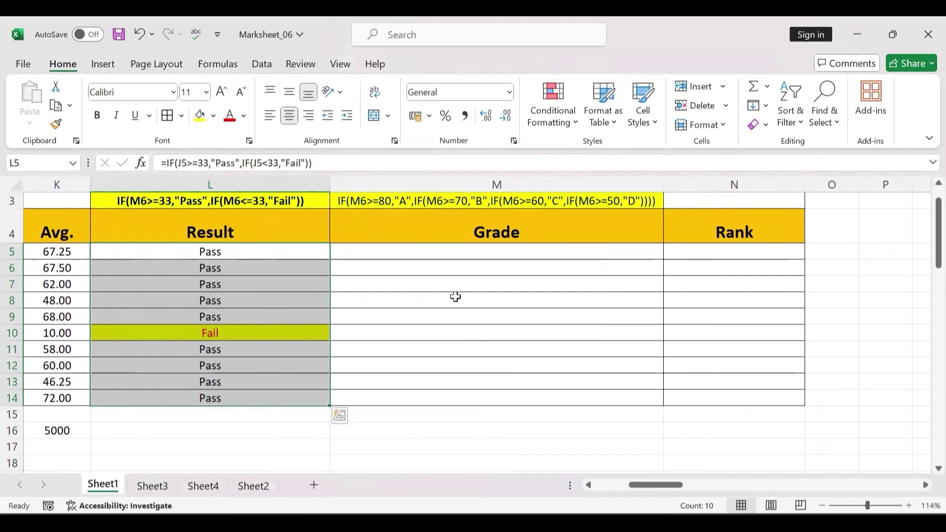
Fill M5:M14 with a nested IF on J5: A ≥80, B ≥70, C ≥60, D ≥50, else Fail.
click(422, 200)
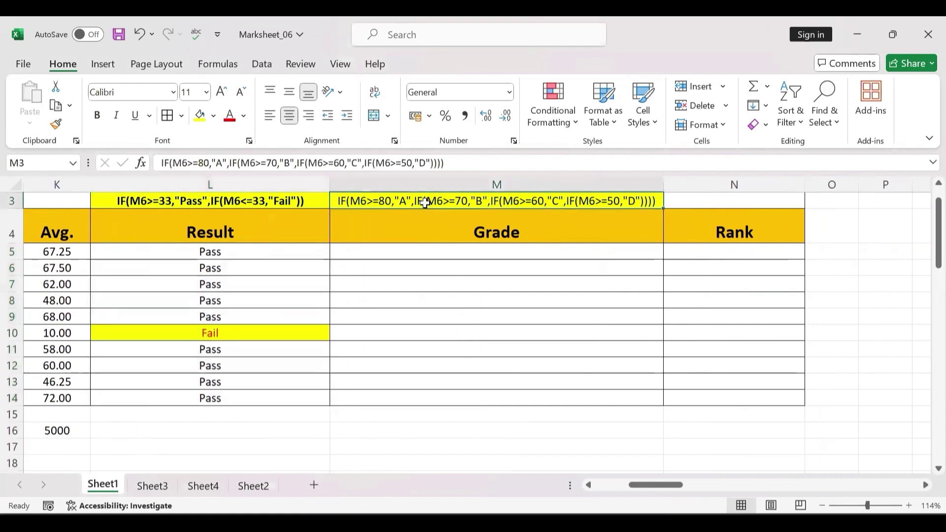
drag(473, 252, 488, 396)
text(=)
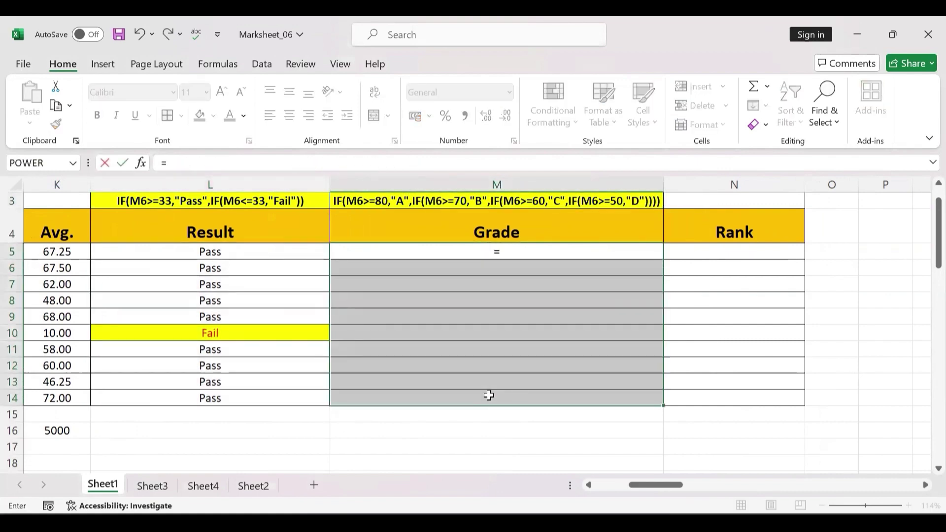
text(IF()
scroll(231, 310, left, 2)
click(171, 253)
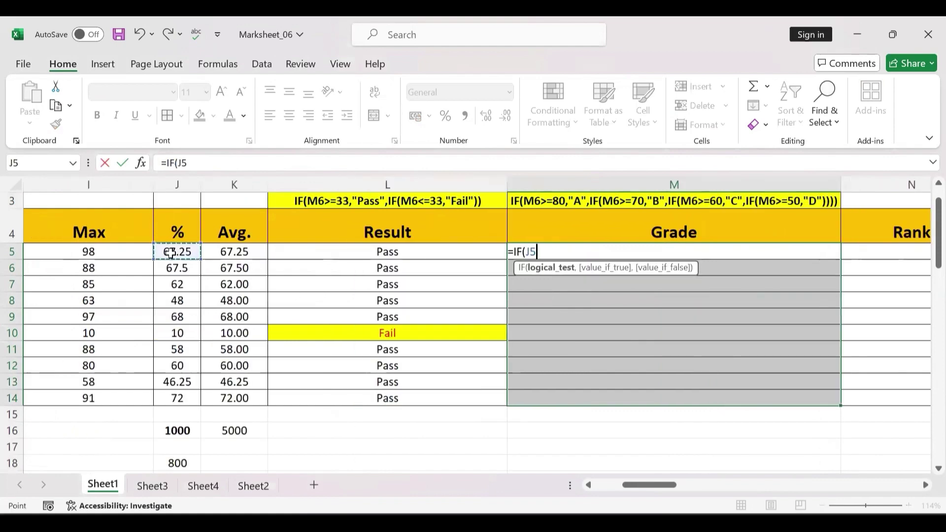
text(>)
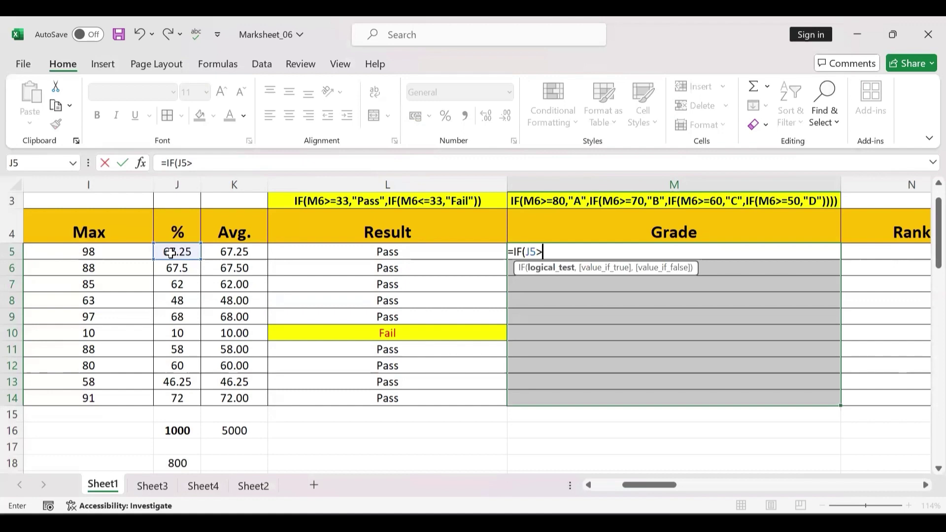
text(=)
text(80,")
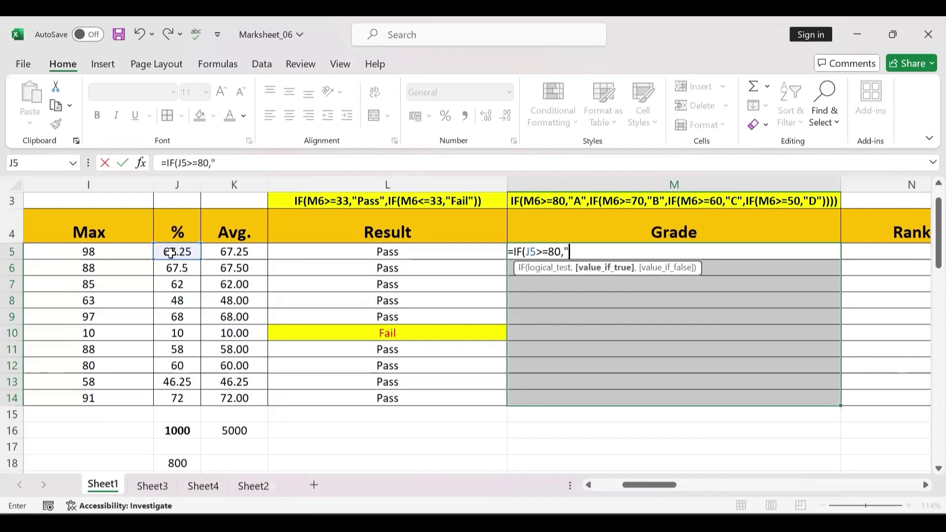
text(A",IF()
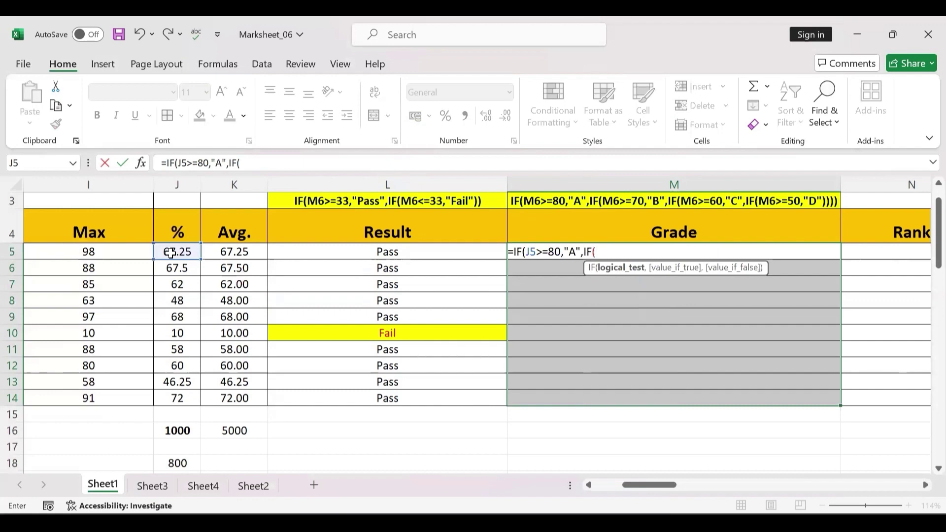
click(169, 249)
text(>)
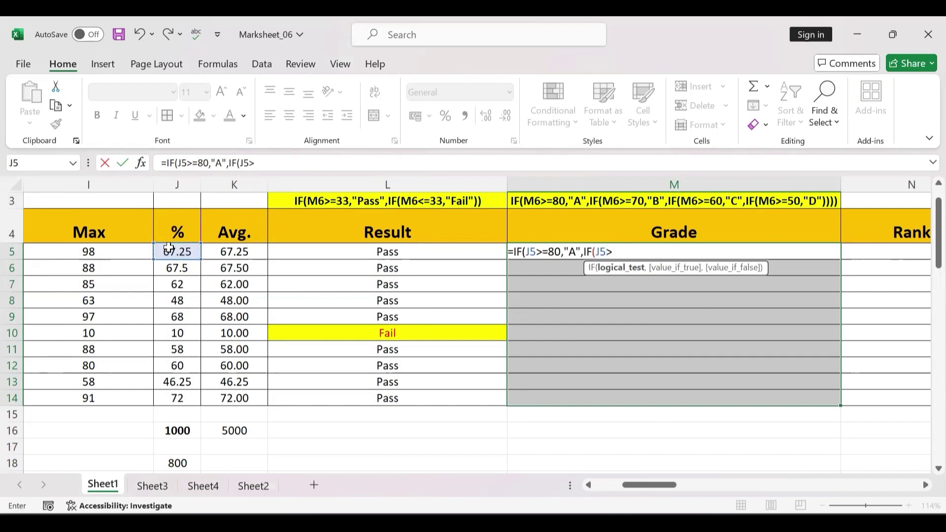
text(=)
text(70,")
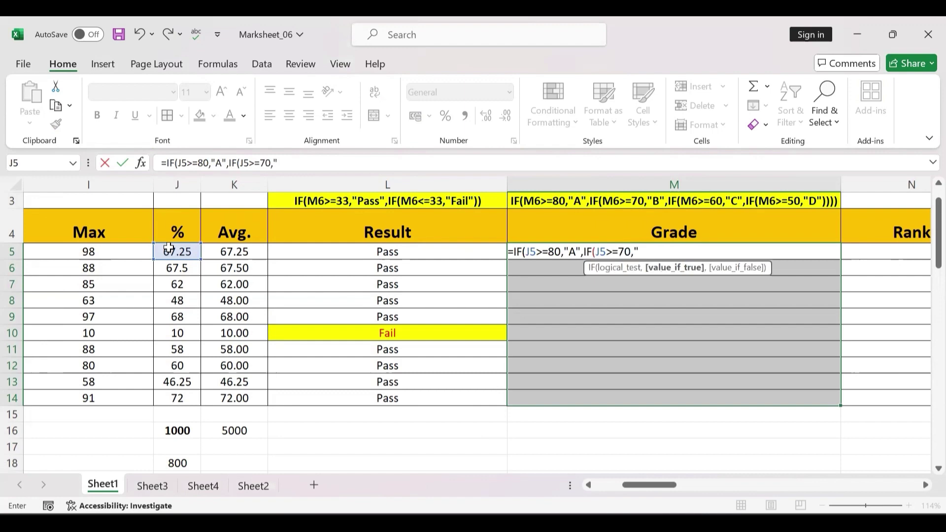
text(B",)
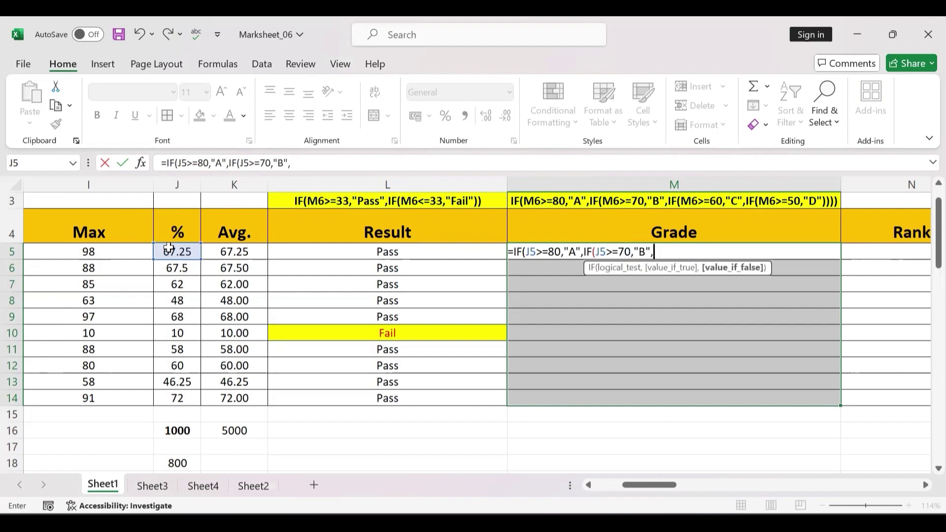
text(IF()
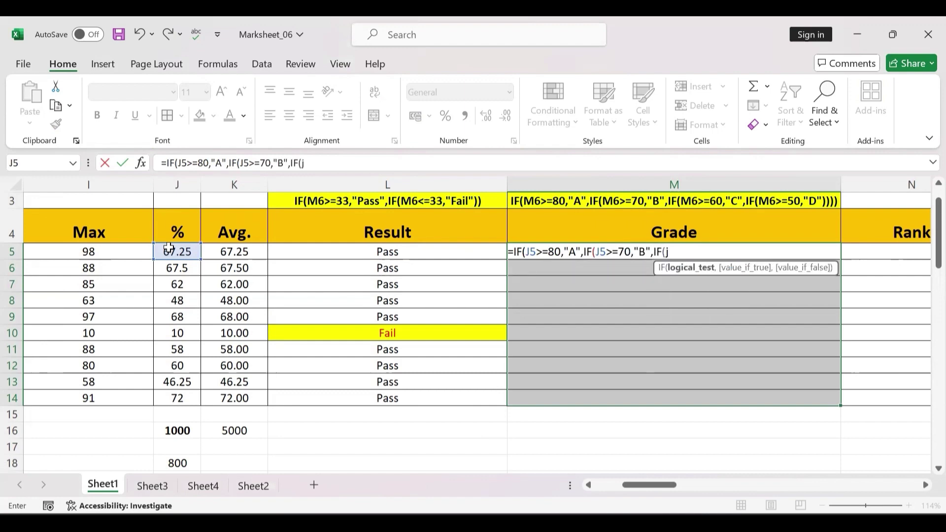
text(j5)
text(>=)
text(60,")
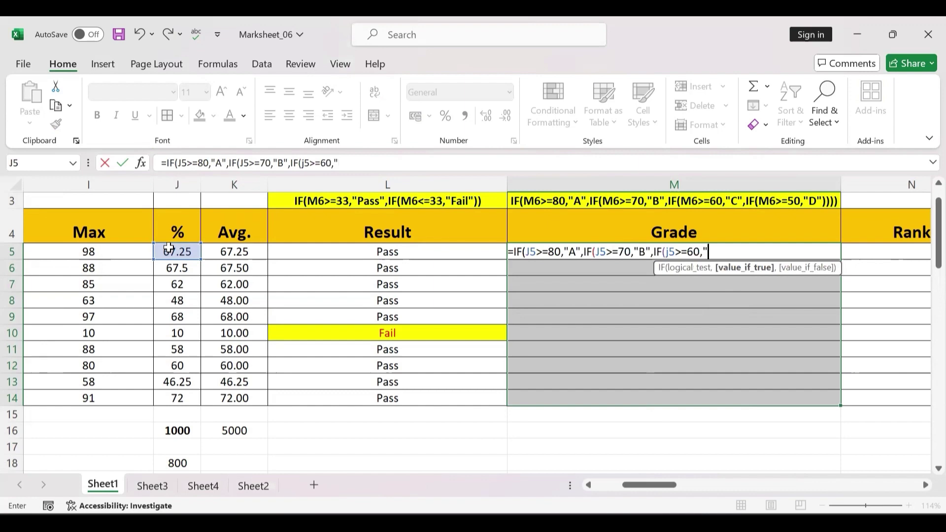
text(C")
text(,")
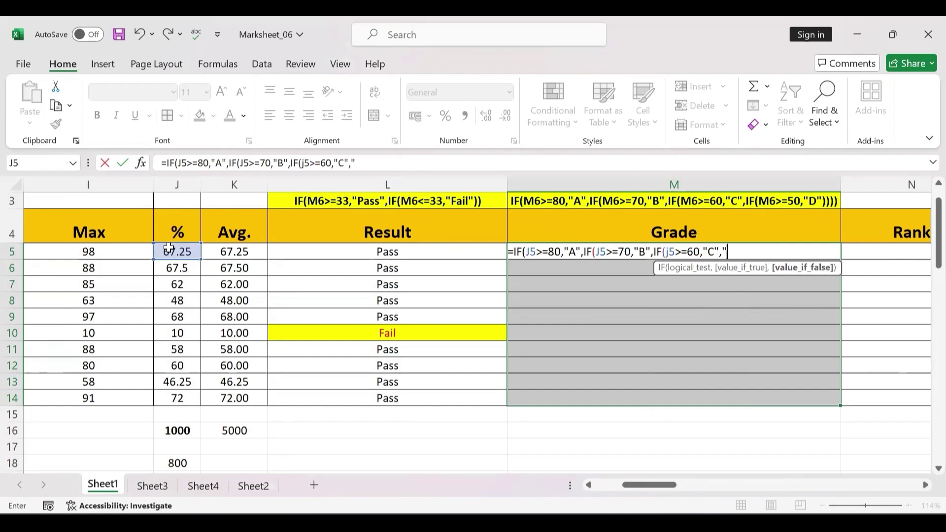
key(BackSpace)
text(IF(j5)
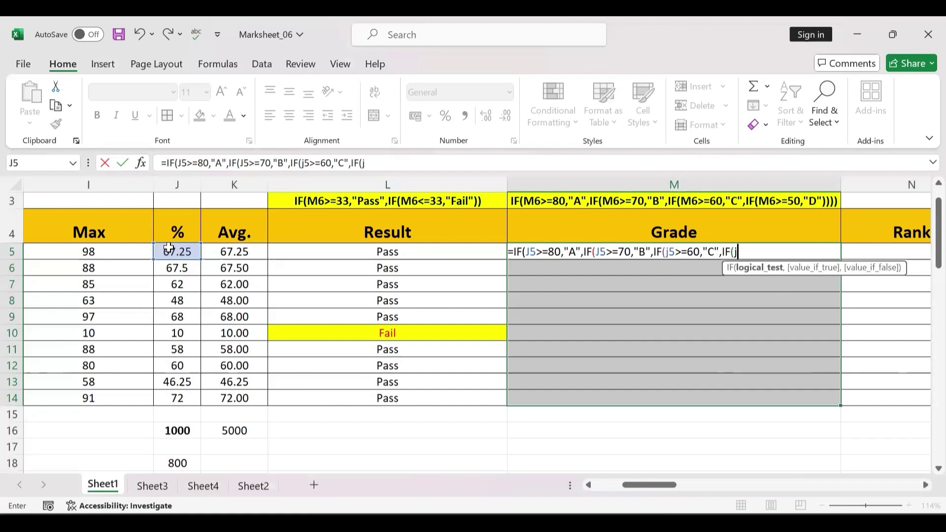
text(>=50)
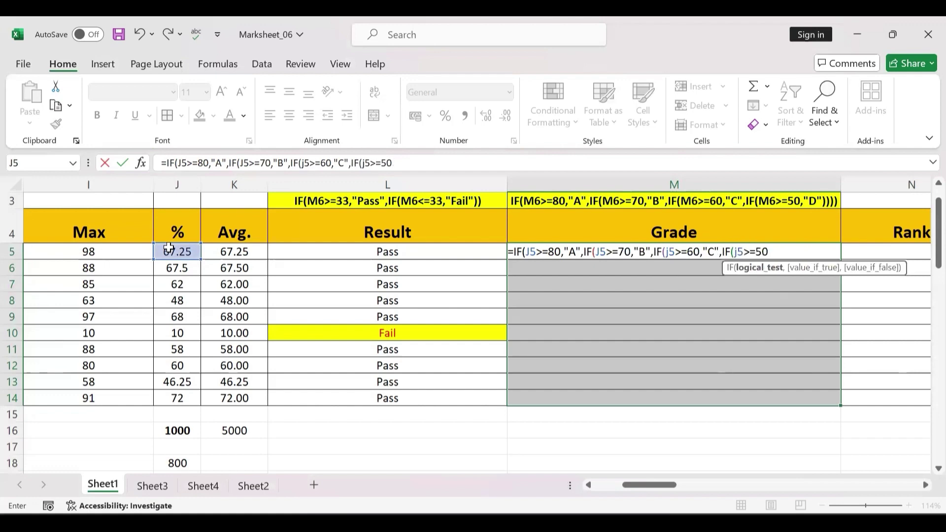
text(,")
text(D)
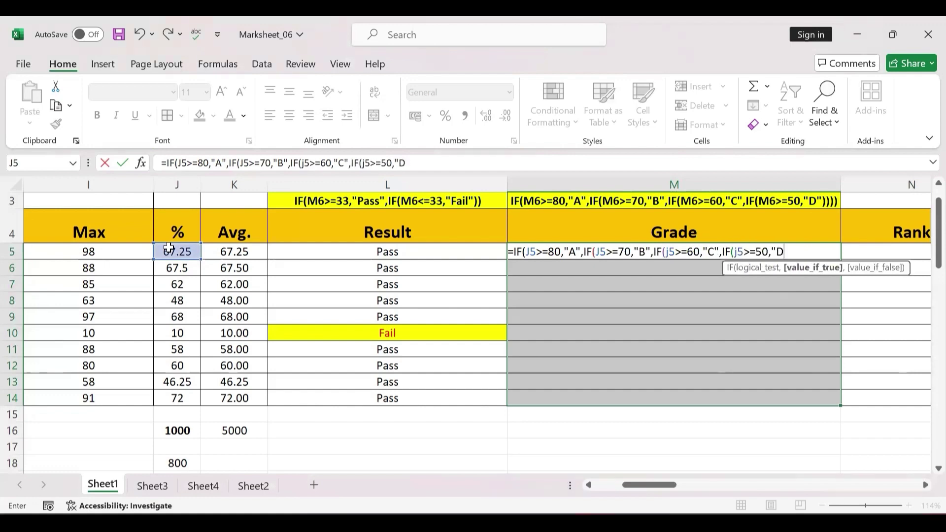
text(",)
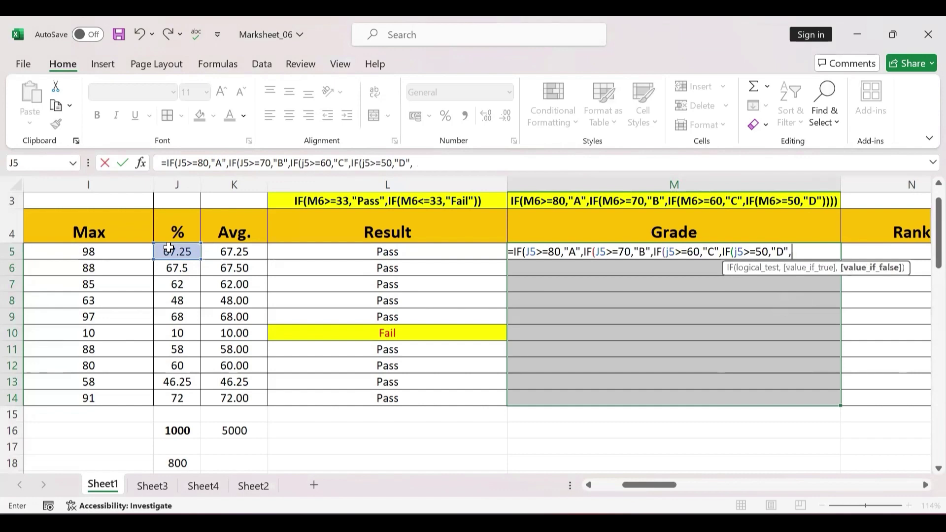
text("Fa)
text(il")))
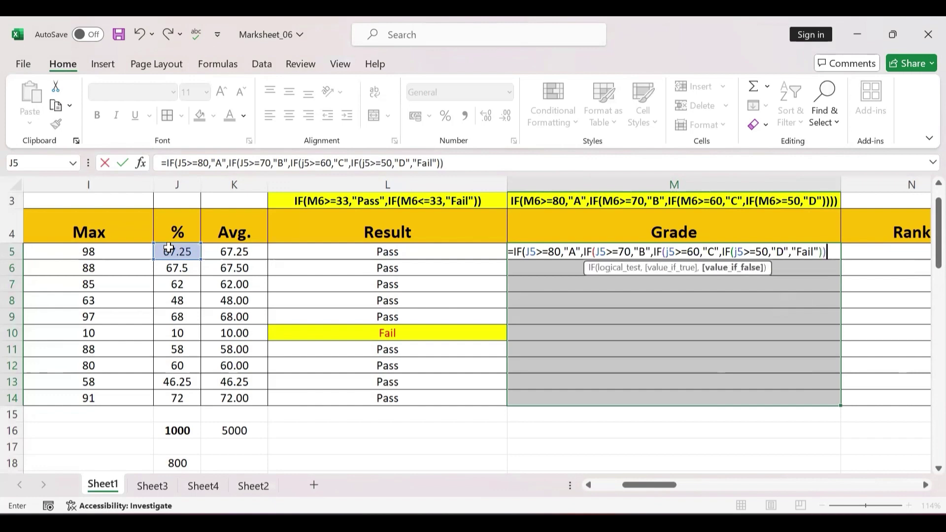
text()))
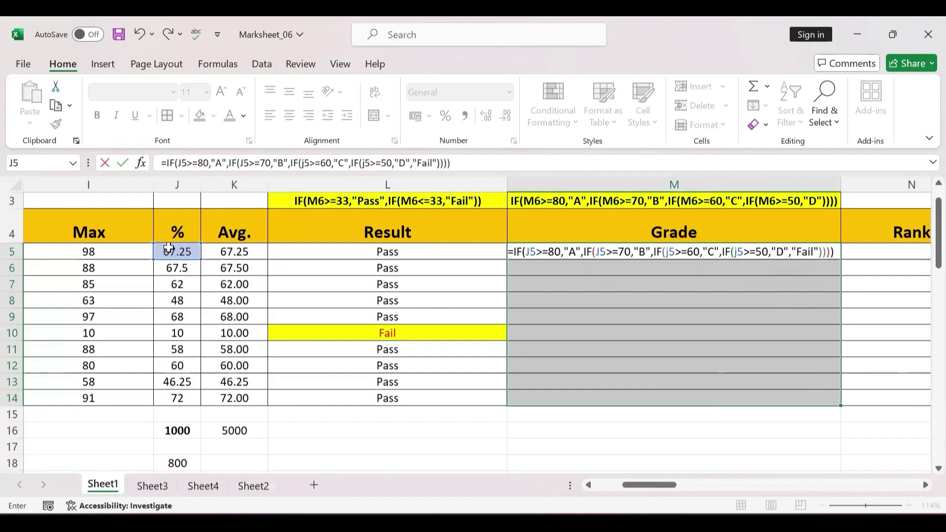
key(ctrl+Return)
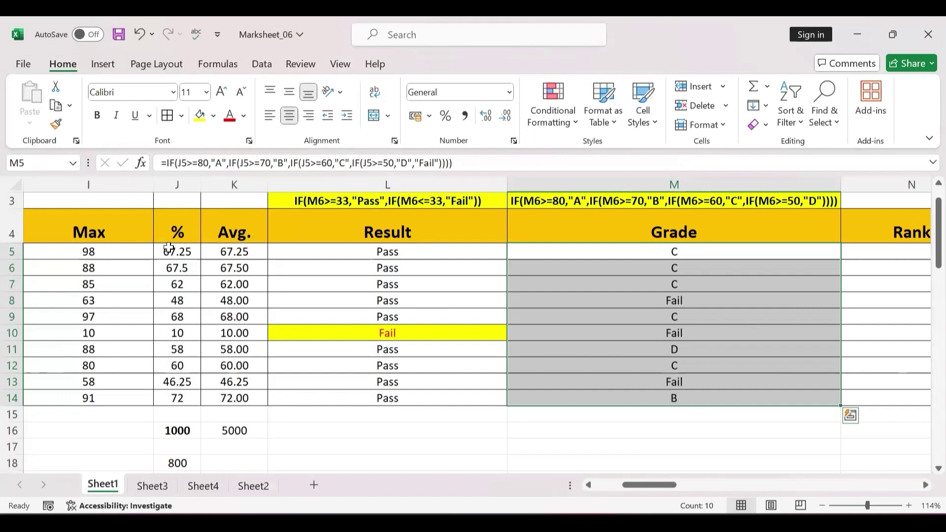
Change row 8's % to 50, undoing the stray edit to its average, so its grade becomes D.
click(223, 302)
text(50)
key(Return)
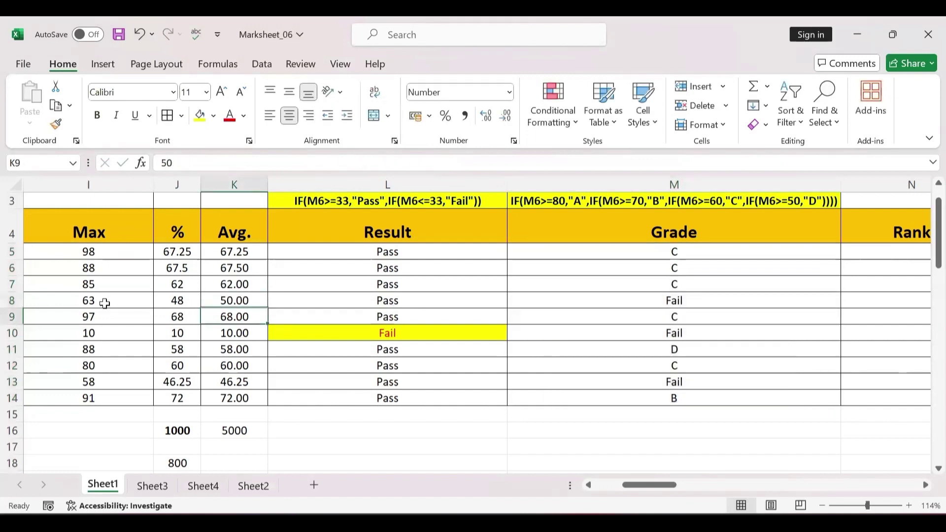
click(236, 298)
key(ctrl+z)
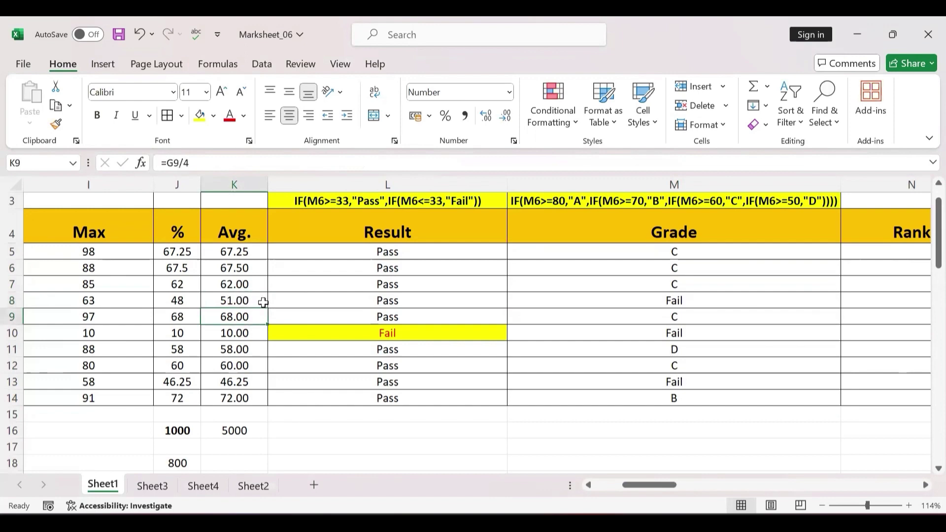
click(190, 297)
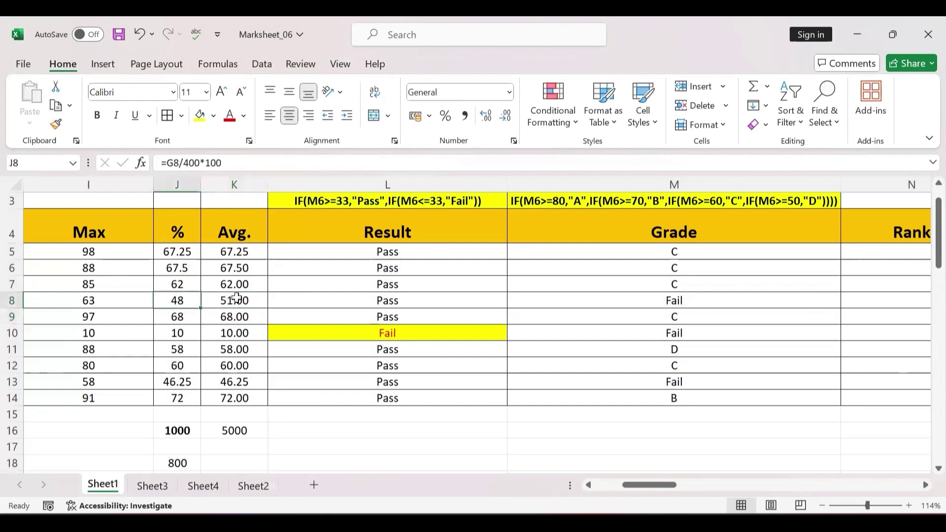
click(216, 300)
click(183, 301)
click(247, 302)
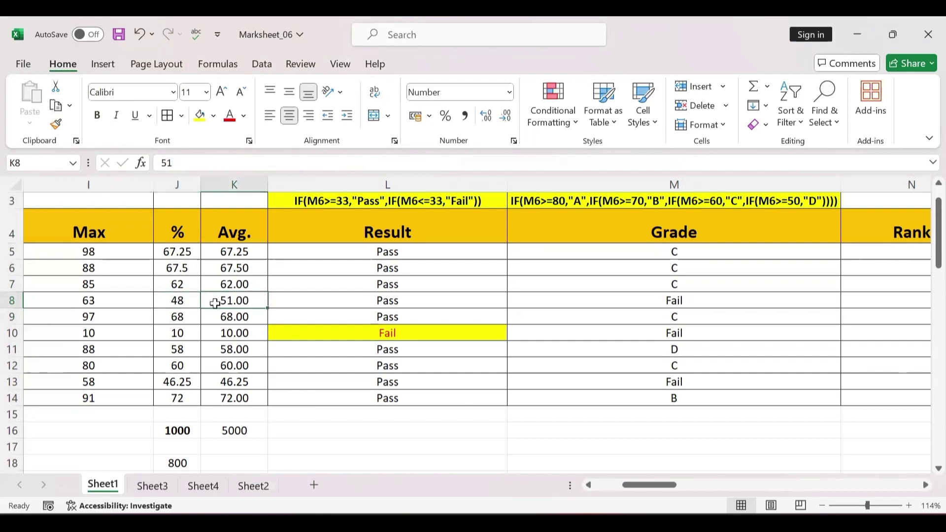
double_click(182, 300)
key(F9)
key(ctrl+Return)
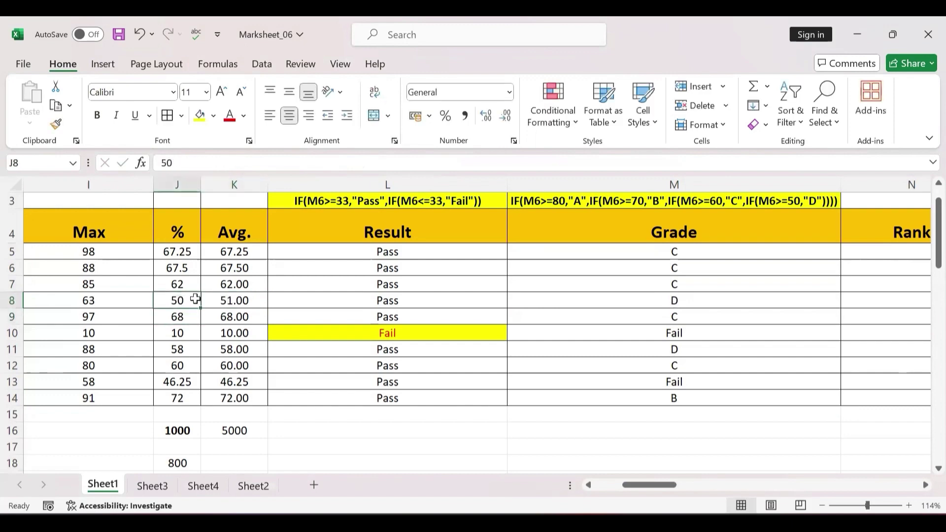
Fill row 8's cells J8:M8, from % through Grade, yellow.
drag(195, 299, 675, 301)
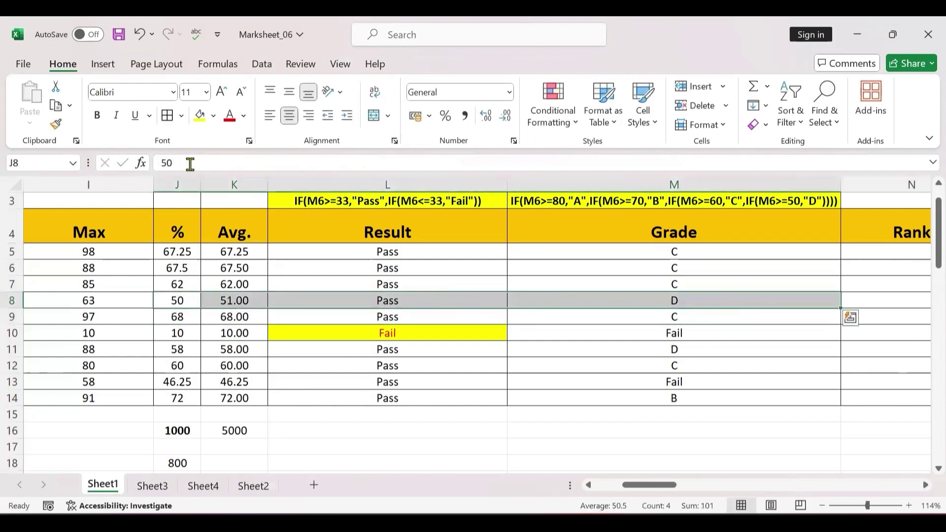
click(200, 116)
scroll(611, 353, right, 1)
scroll(478, 325, right, 3)
scroll(450, 313, right, 1)
click(449, 313)
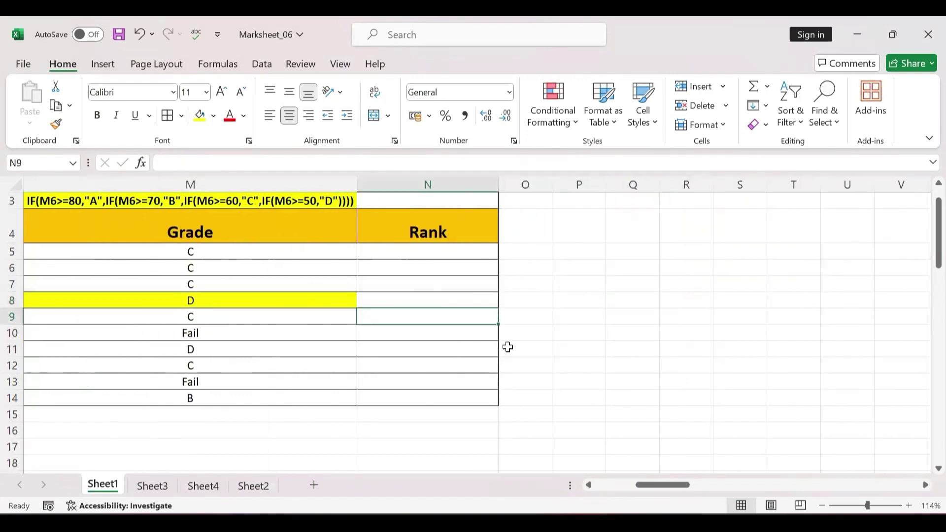
scroll(507, 347, left, 4)
scroll(522, 330, left, 4)
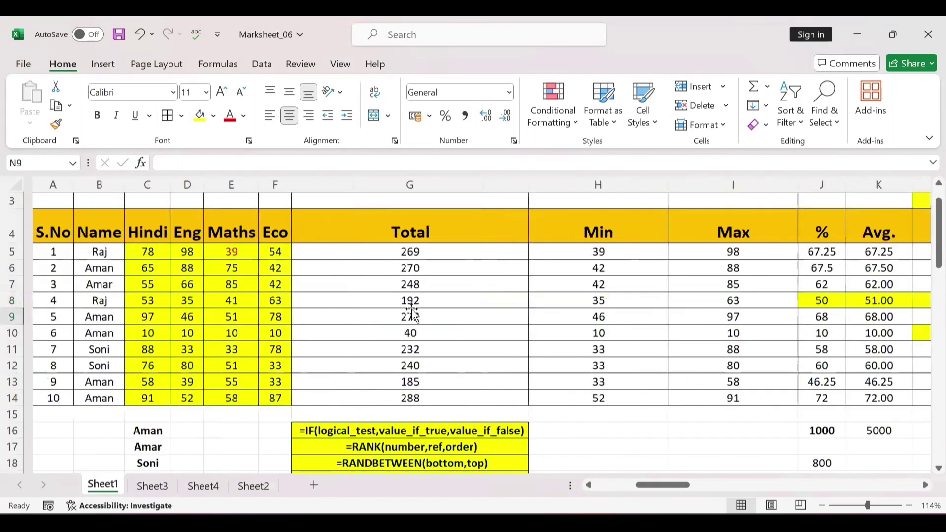
scroll(534, 318, right, 4)
scroll(534, 318, right, 3)
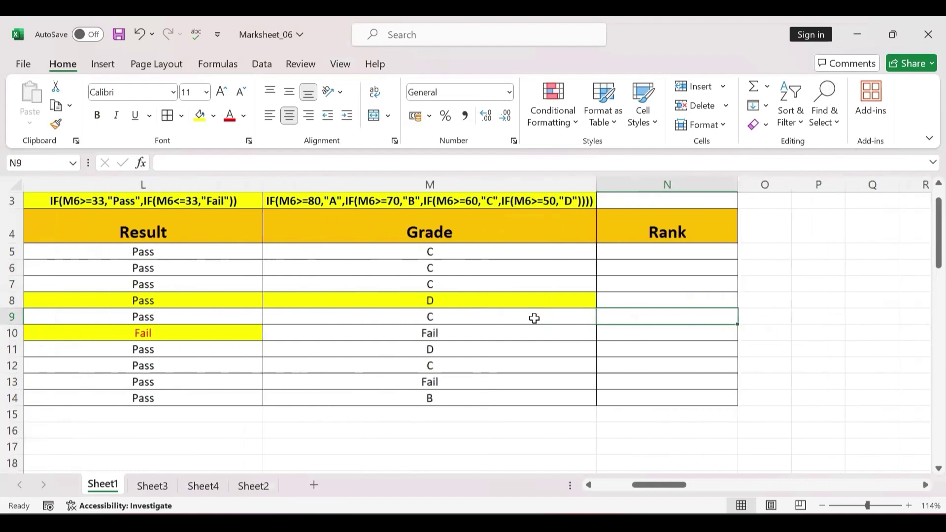
click(778, 255)
ctrl+scroll(776, 255, up, 2)
Enter =RANK(J5,J5:J14,0) in O5 to rank row 5's percentage.
ctrl+scroll(776, 254, up, 1)
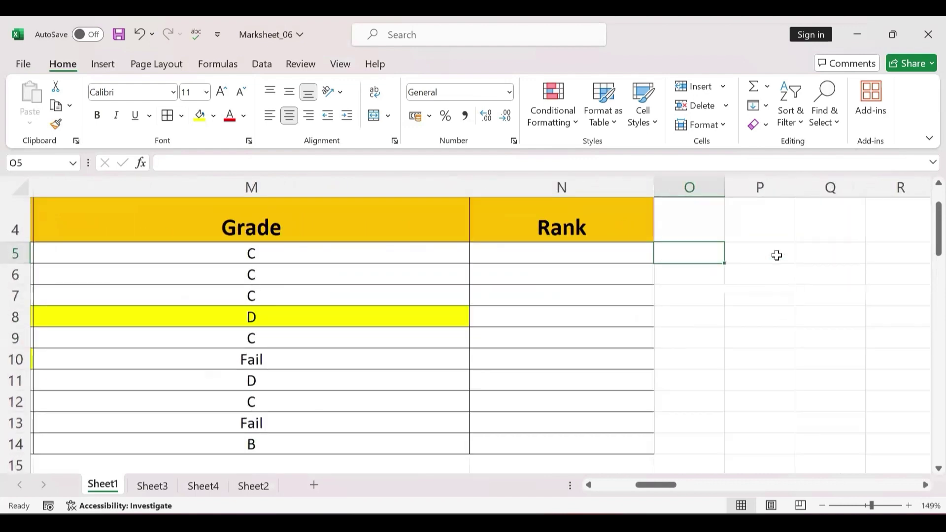
text(=ra)
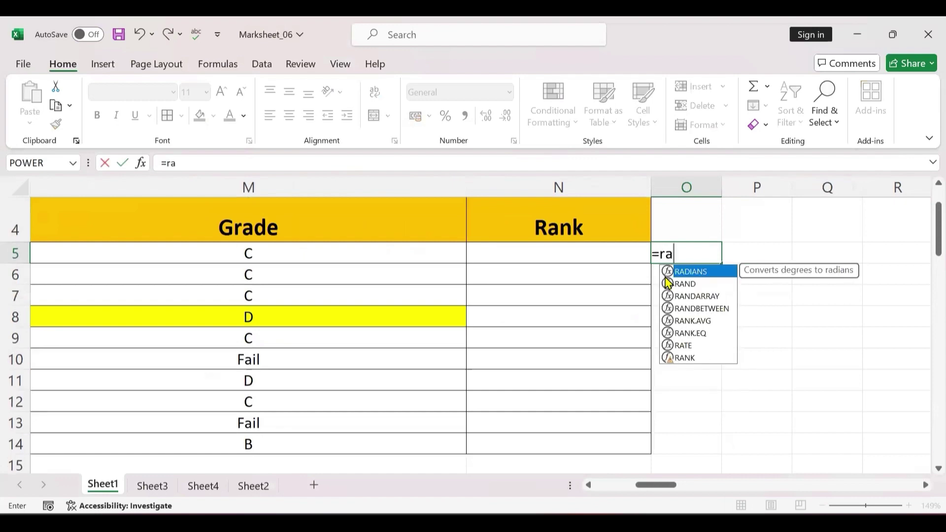
text(nk)
key(Tab)
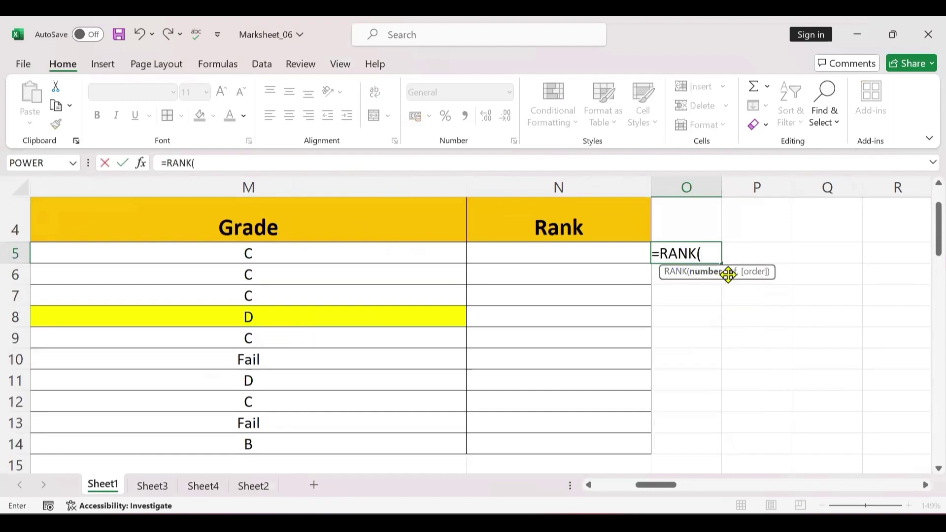
scroll(409, 297, left, 1)
scroll(409, 297, left, 2)
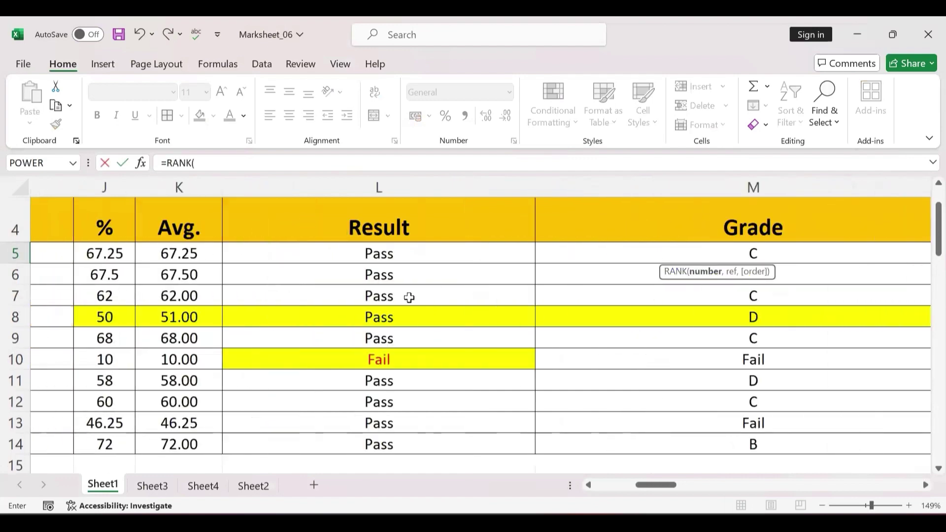
scroll(408, 296, left, 1)
click(234, 253)
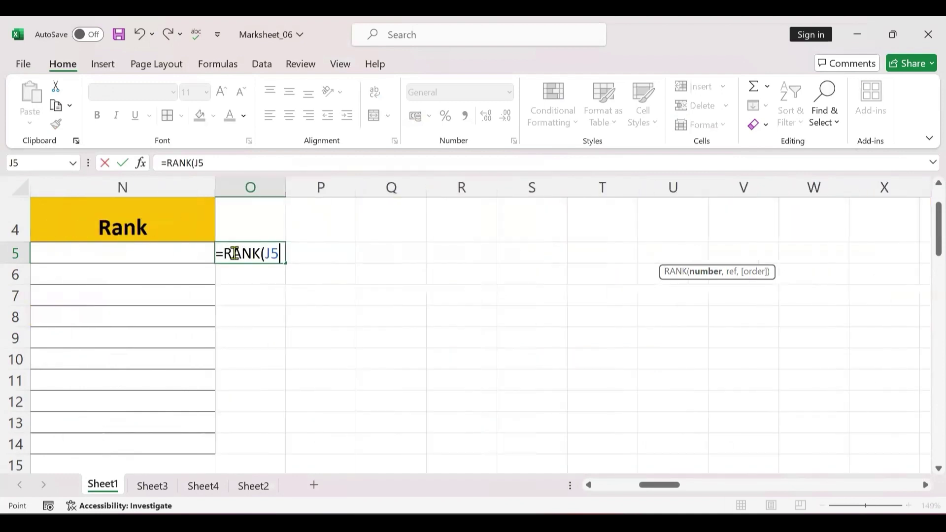
text(,)
scroll(226, 281, left, 1)
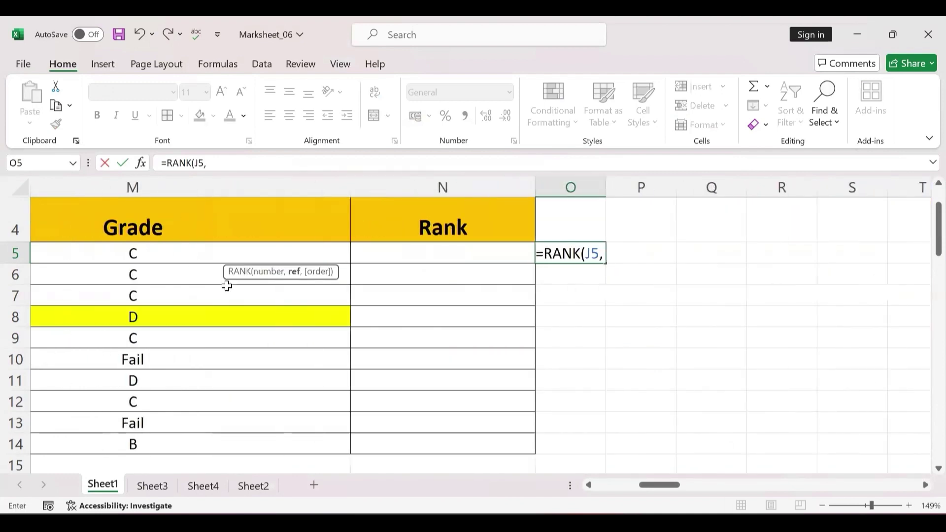
scroll(226, 281, left, 2)
scroll(219, 266, left, 1)
drag(215, 252, 237, 396)
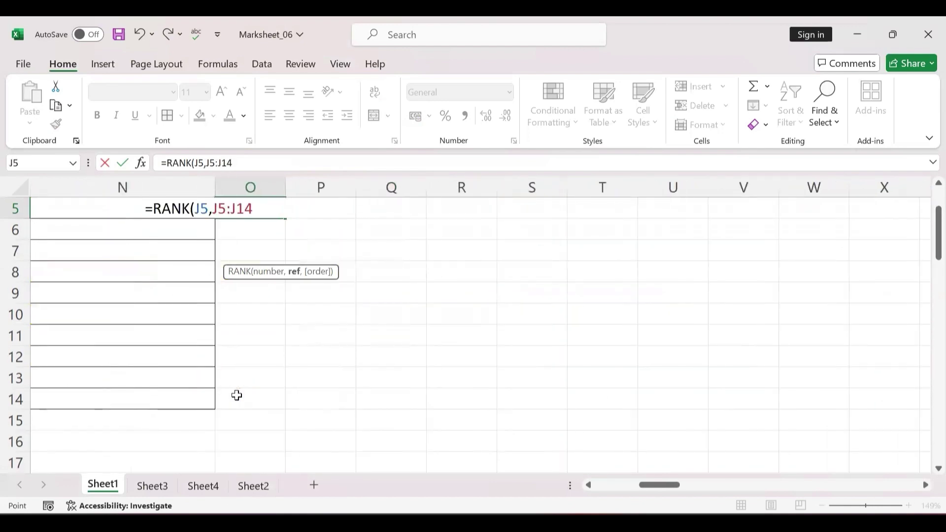
text(,)
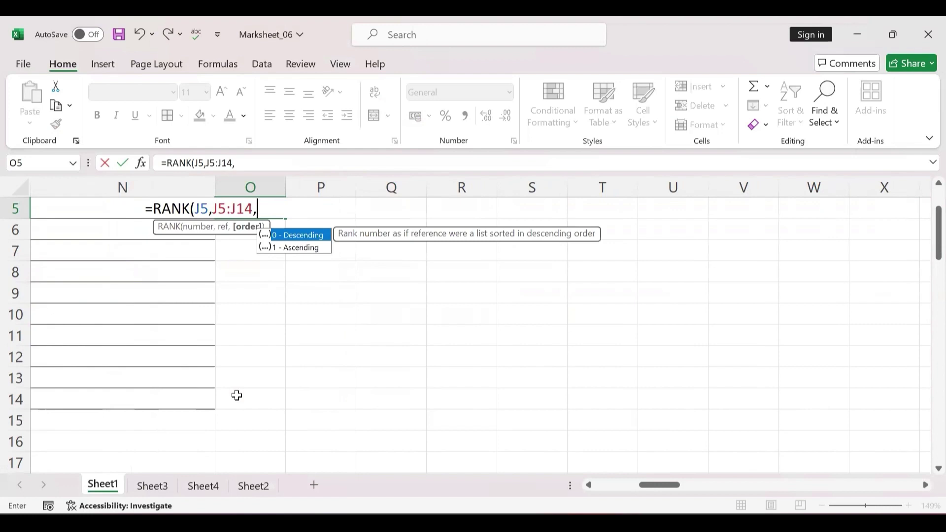
text(0)
text())
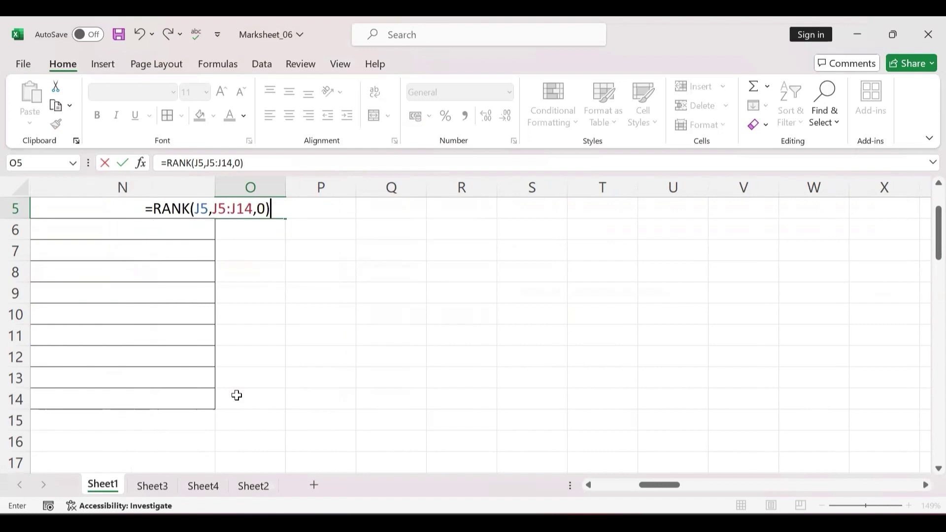
key(Return)
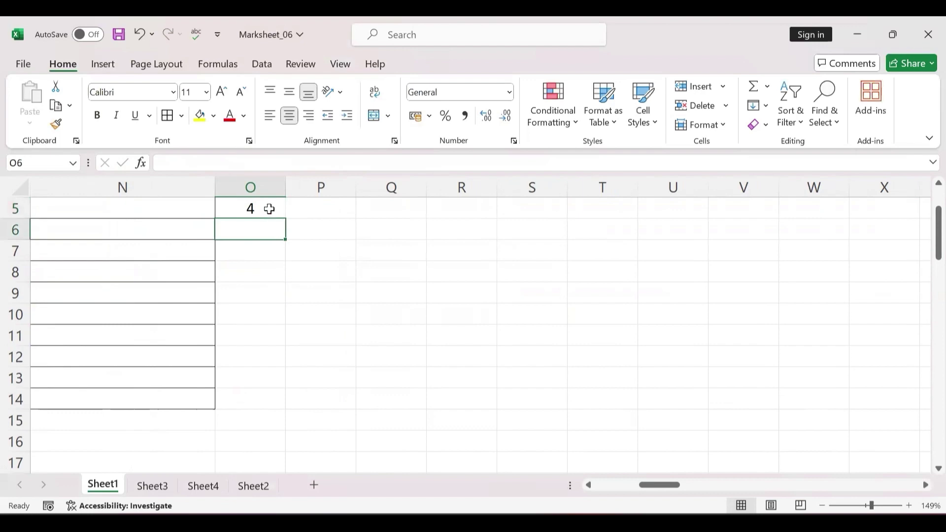
Copy the RANK formula down to O14 and inspect O11, whose range shifted to J11:J20.
drag(268, 208, 262, 395)
ctrl+scroll(227, 327, down, 3)
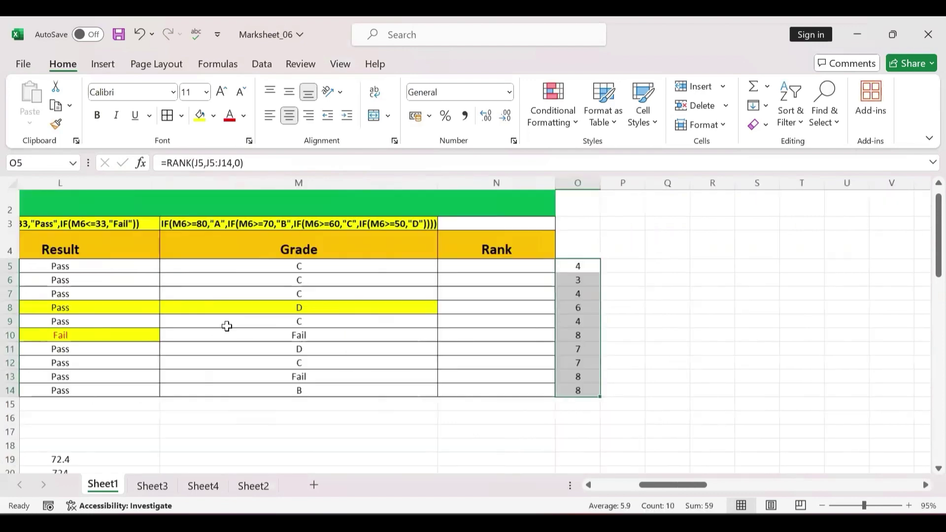
ctrl+scroll(227, 326, down, 1)
ctrl+scroll(226, 327, down, 2)
ctrl+scroll(226, 326, down, 1)
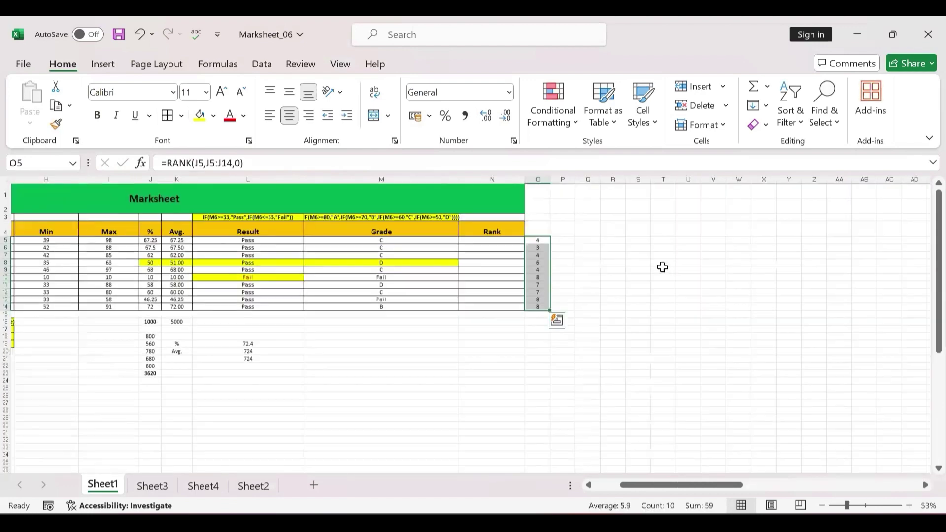
click(661, 270)
double_click(531, 281)
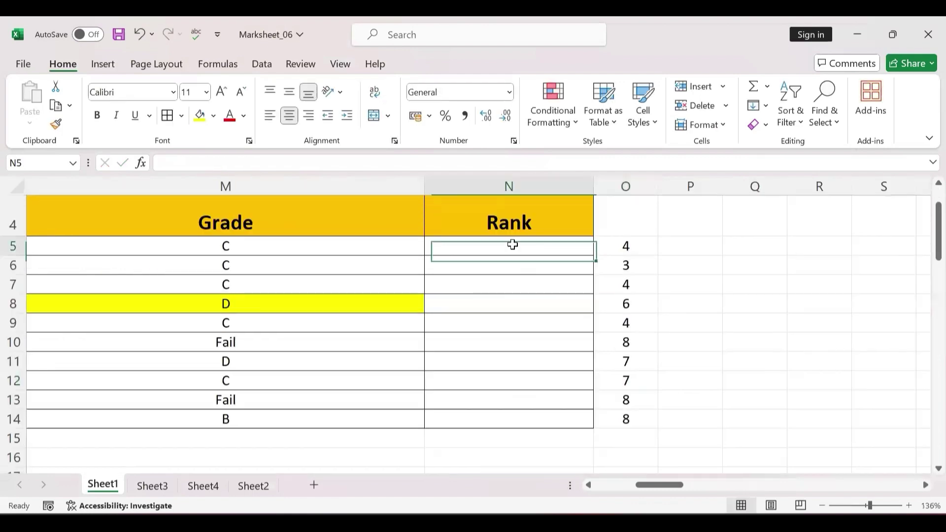
Enter =RANK(J5,$J$5:$J$14,0) into all of N5:N14 at once with an absolute range.
drag(511, 245, 497, 423)
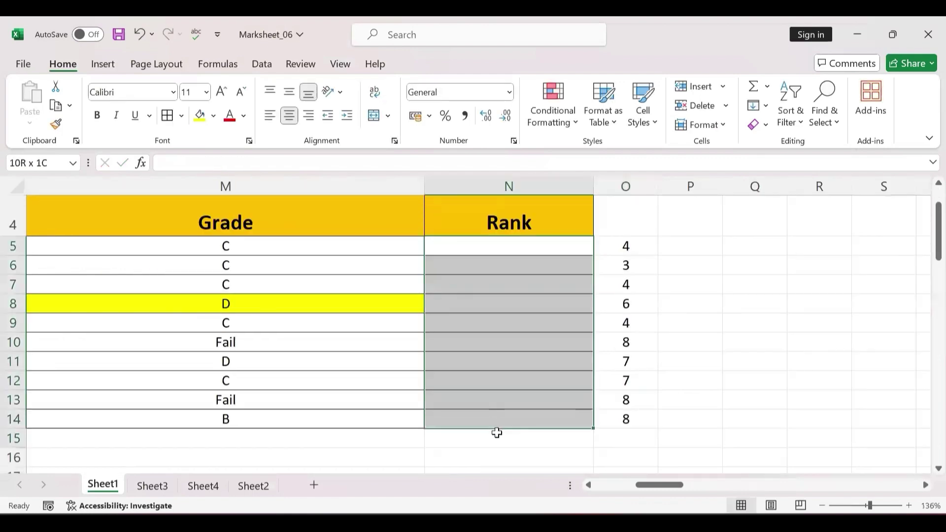
text(=rank)
key(Tab)
scroll(333, 298, left, 3)
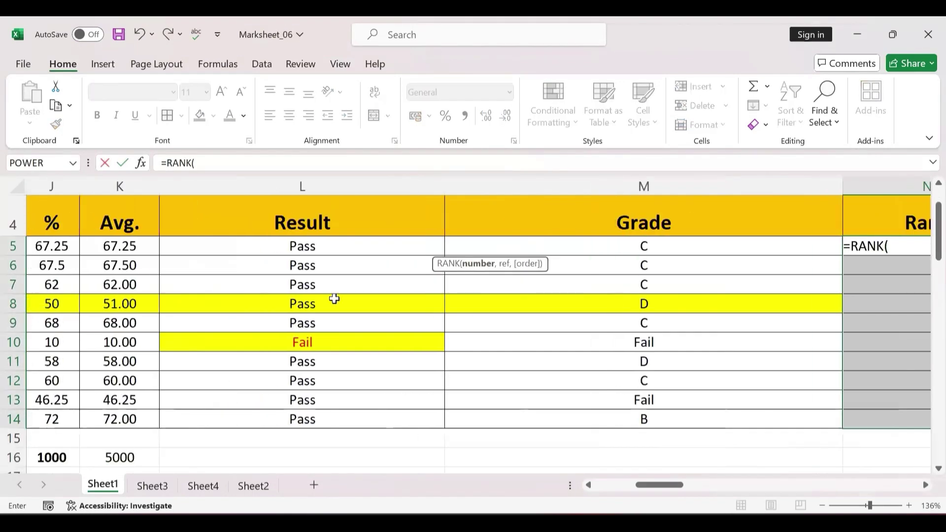
click(82, 247)
text(,)
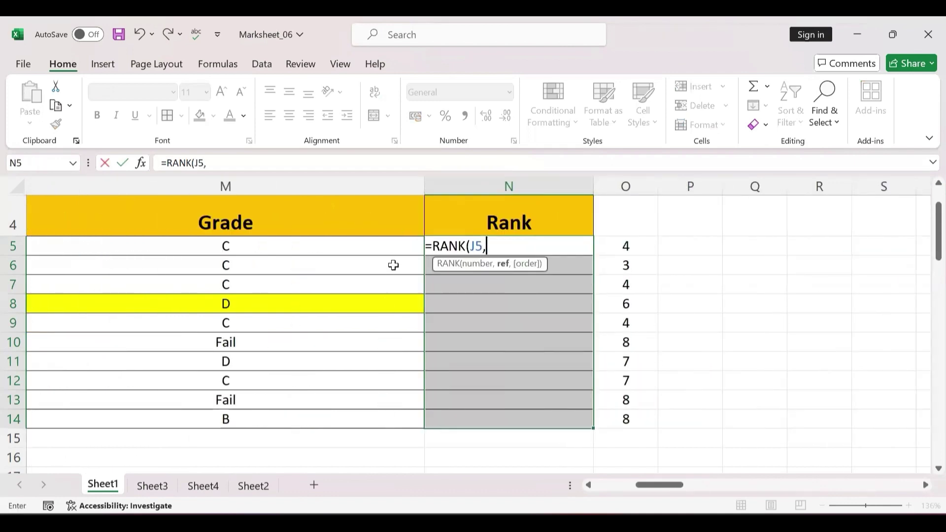
scroll(393, 263, left, 3)
drag(69, 246, 70, 423)
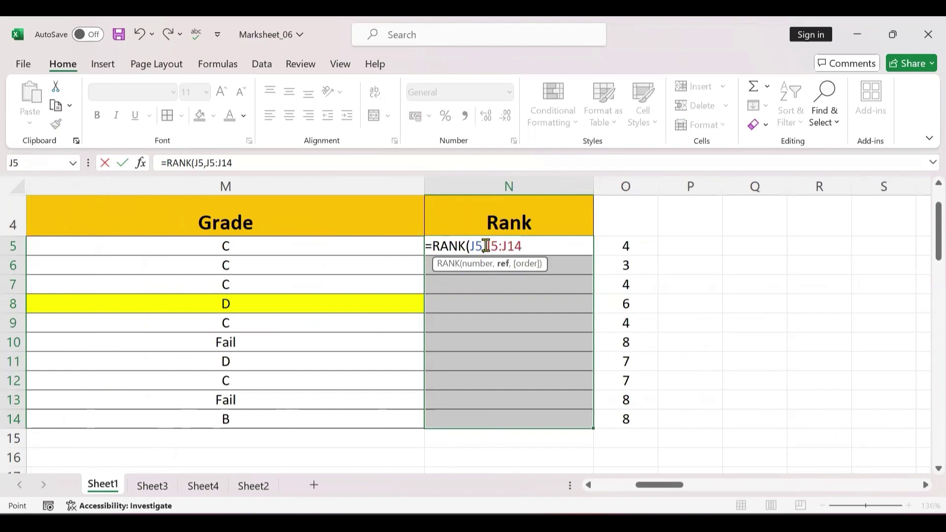
drag(485, 246, 528, 245)
key(F4)
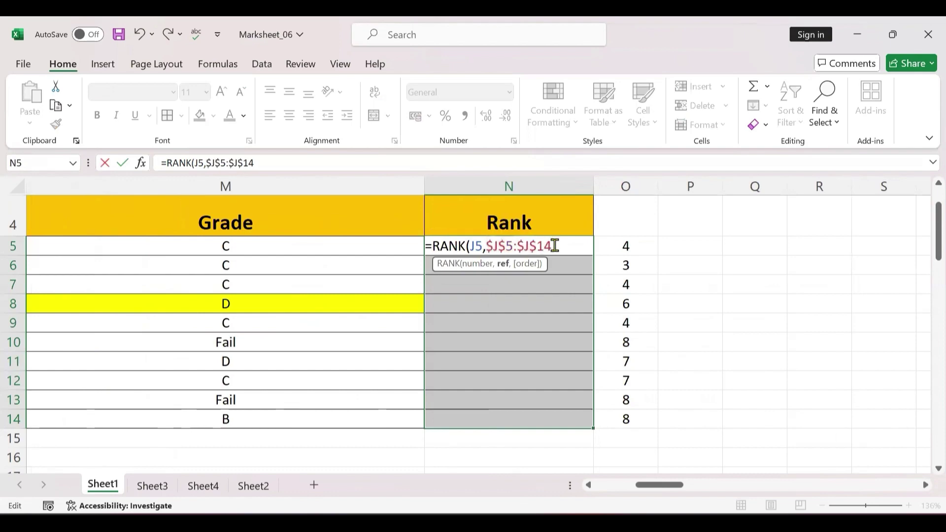
text(,0))
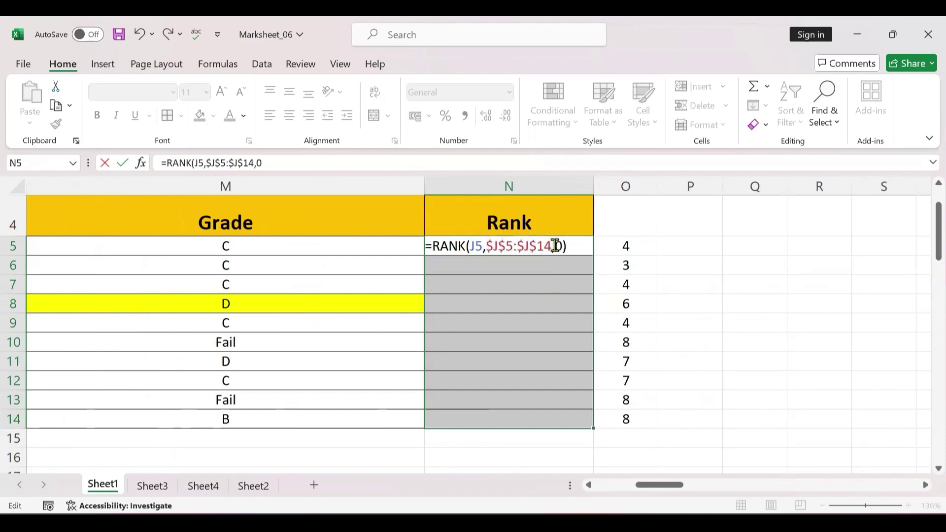
key(ctrl+Return)
Check the RANK formulas in N7 and N8 without changing them.
scroll(626, 308, down, 5)
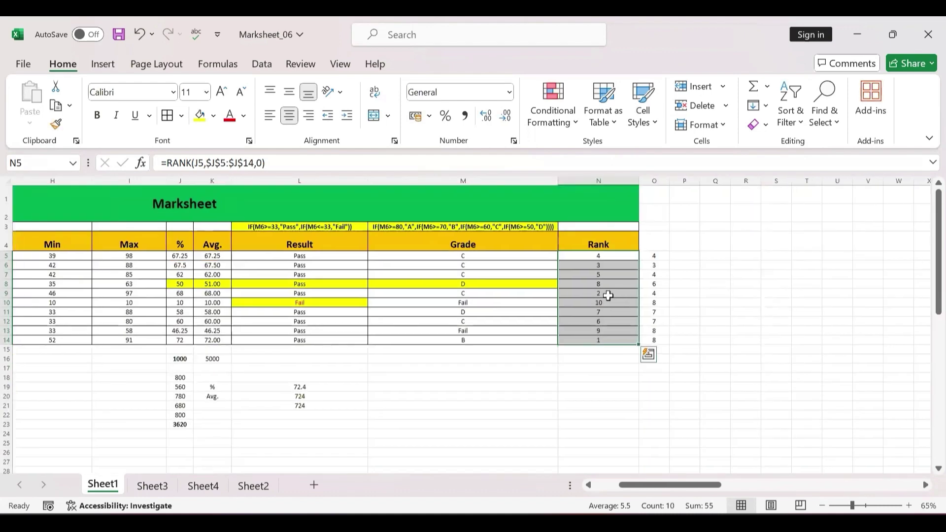
double_click(598, 274)
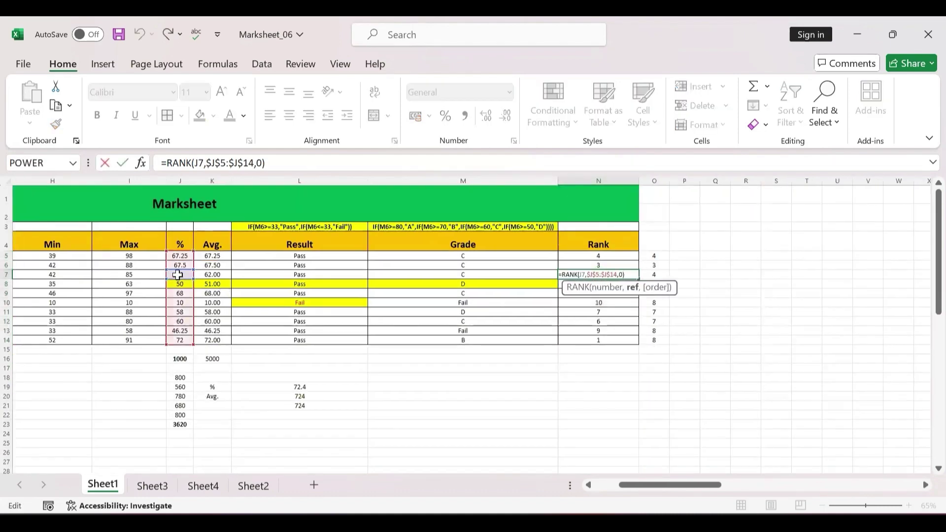
scroll(715, 303, up, 2)
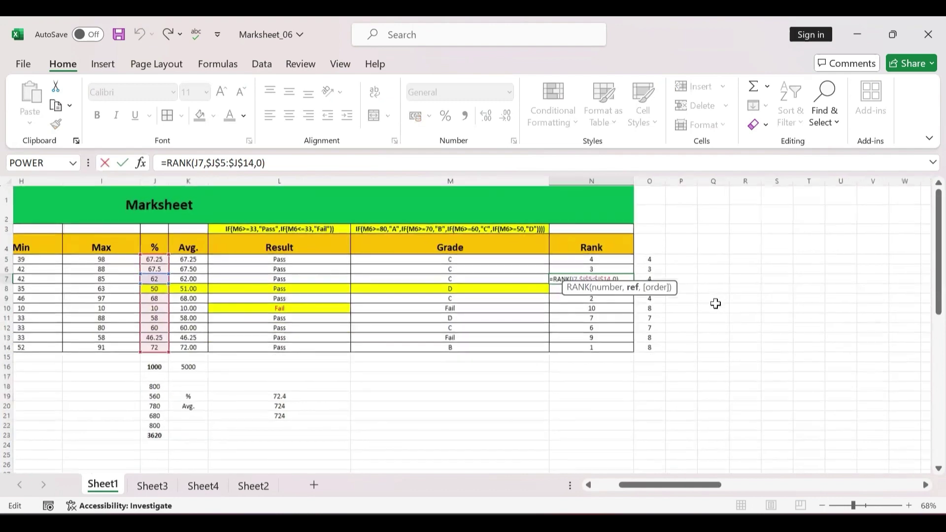
scroll(715, 304, up, 4)
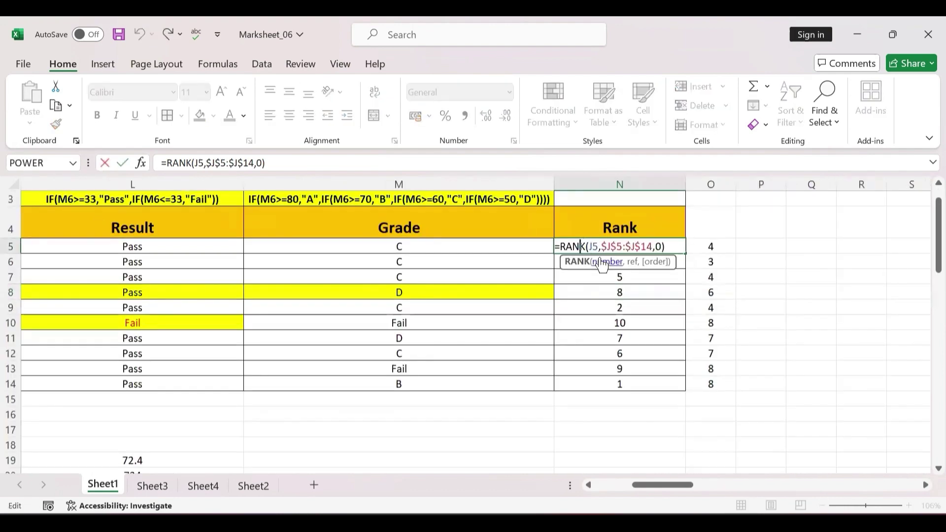
click(600, 257)
double_click(610, 293)
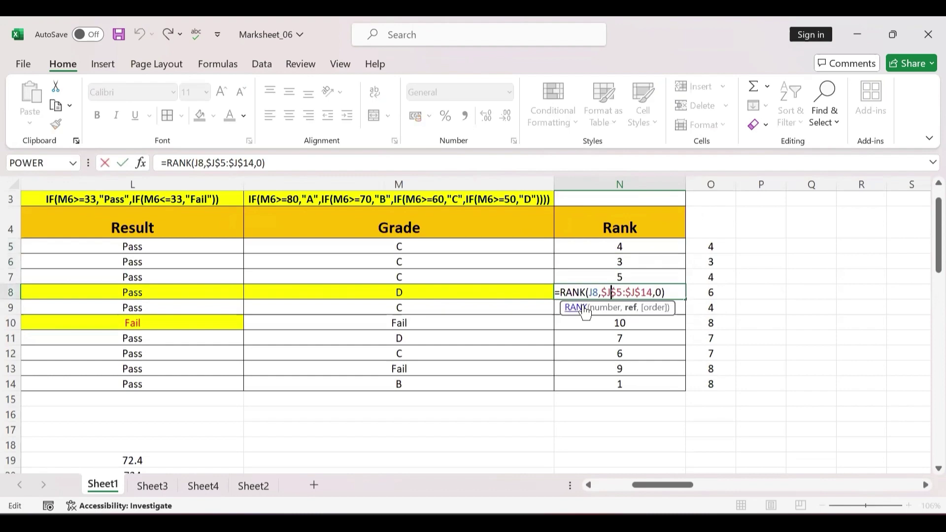
scroll(316, 310, left, 3)
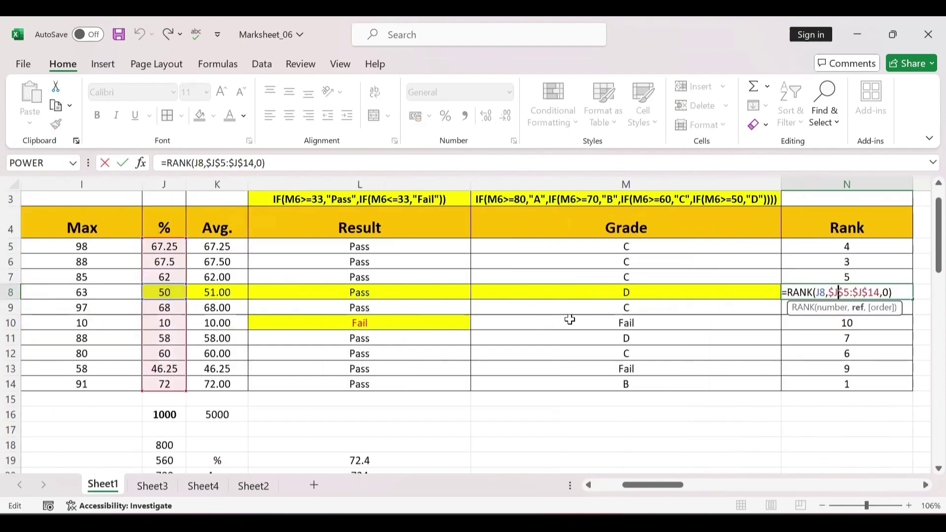
key(Return)
scroll(479, 331, left, 5)
scroll(463, 335, down, 2)
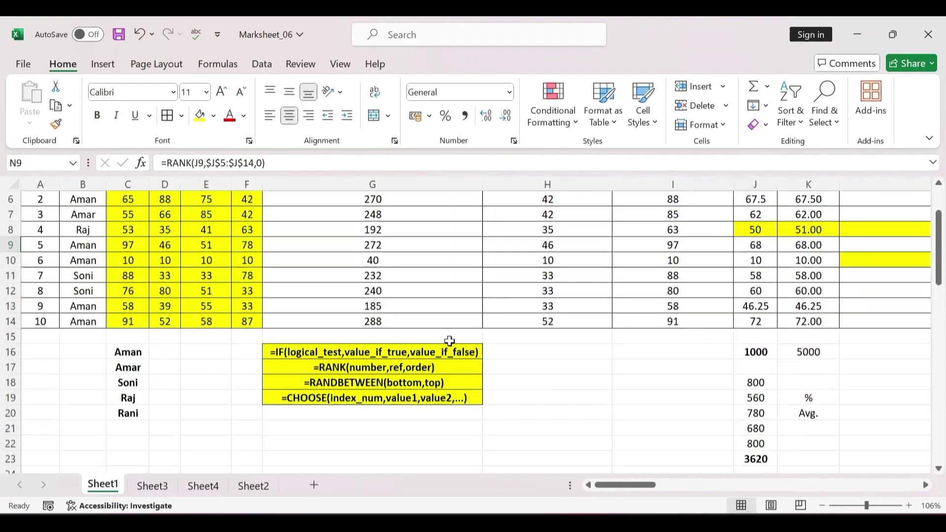
Add the text entry =SUM(number1,number2,...) in G20.
scroll(483, 387, up, 2)
scroll(483, 387, down, 4)
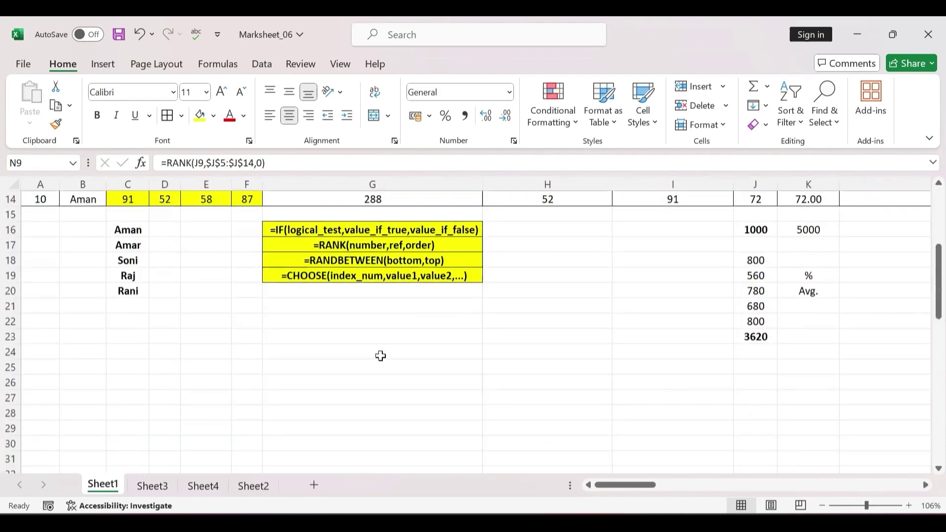
click(351, 297)
scroll(351, 298, up, 1)
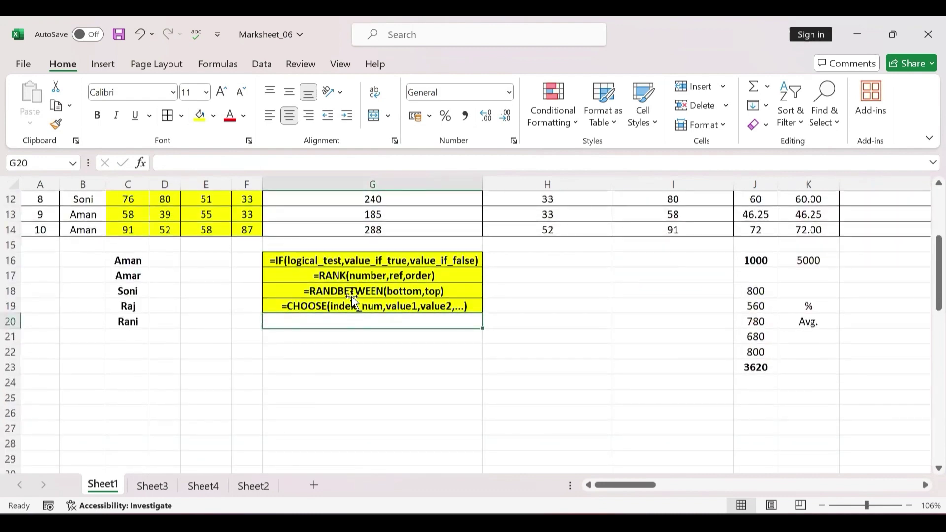
text(=)
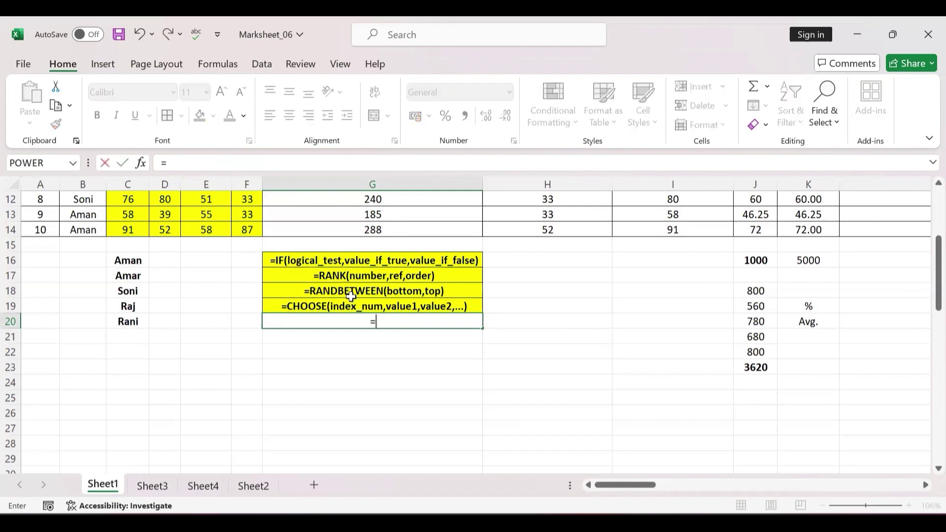
text(sum)
key(Tab)
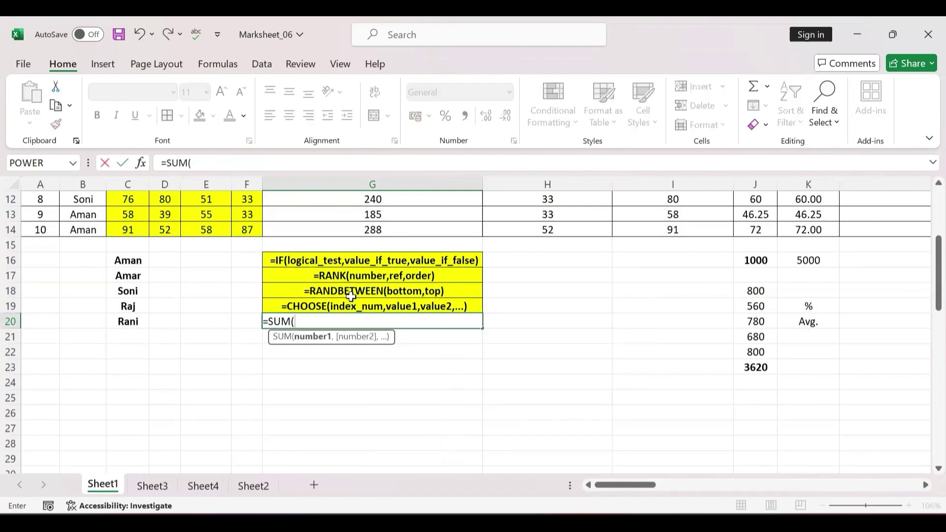
key(ctrl+shift+a)
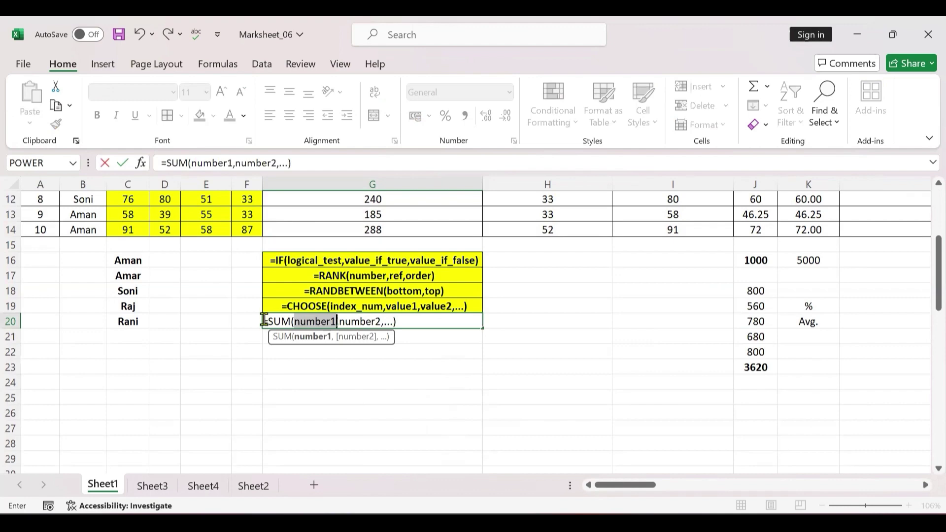
click(265, 320)
text(')
key(Return)
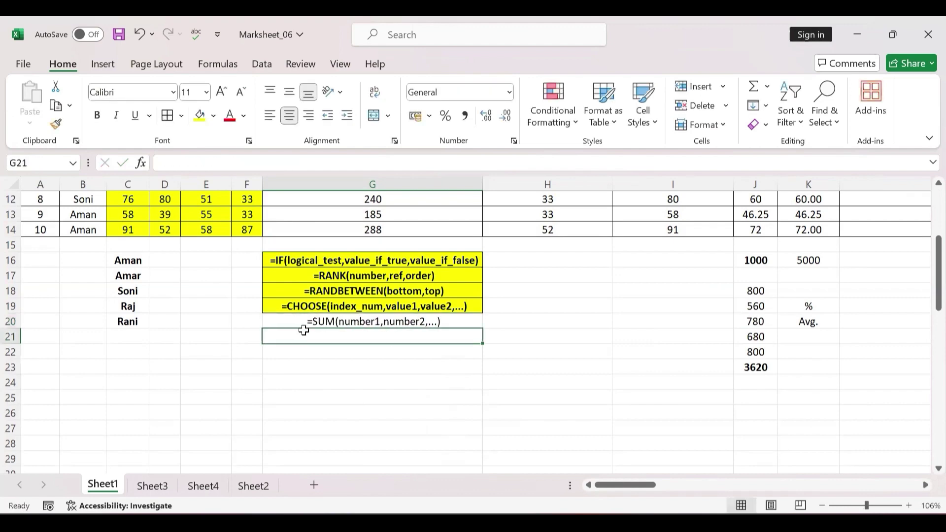
Add =MAX(number1,number2,...) and =MIN(number1,number2,...) as text in G21 and G22.
text(=max()
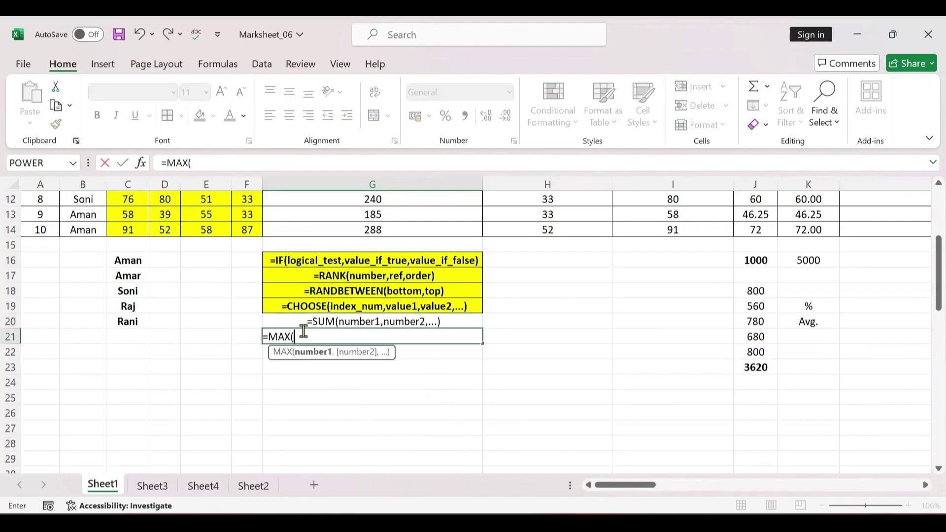
key(ctrl+shift+a)
click(264, 336)
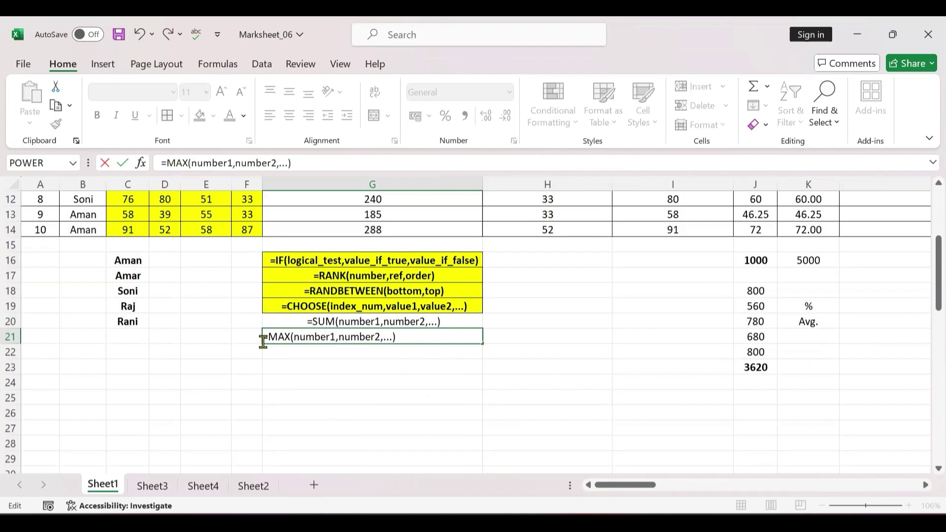
text(')
click(309, 361)
click(345, 352)
text(=m)
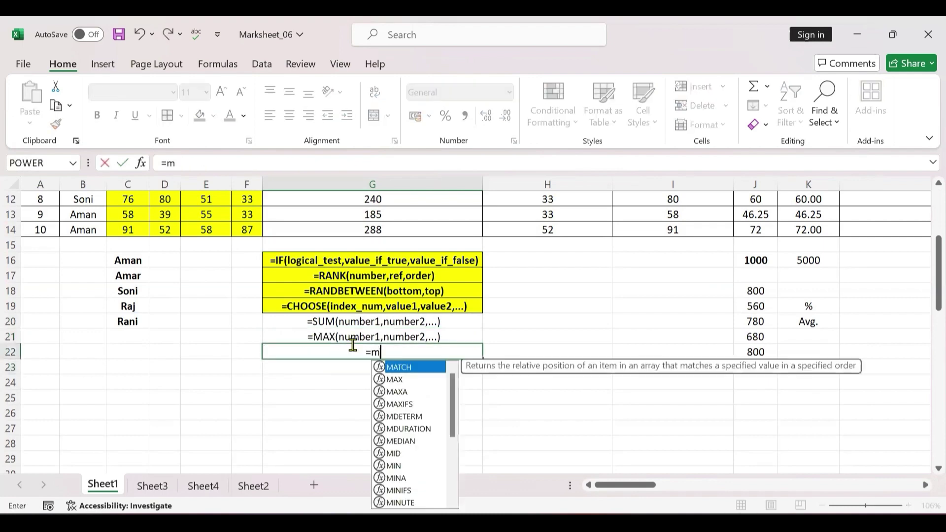
text(in)
key(Tab)
key(ctrl+shift+a)
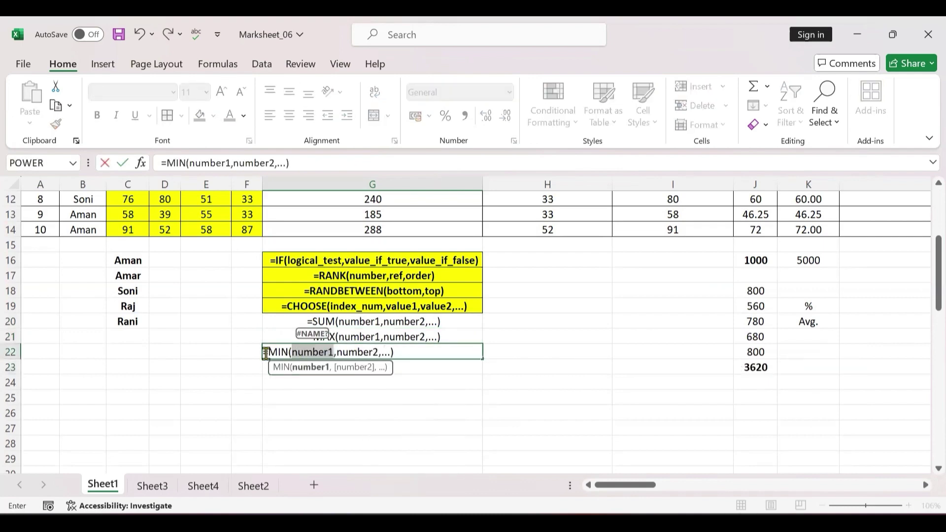
click(266, 352)
text(')
click(315, 383)
drag(327, 322, 331, 355)
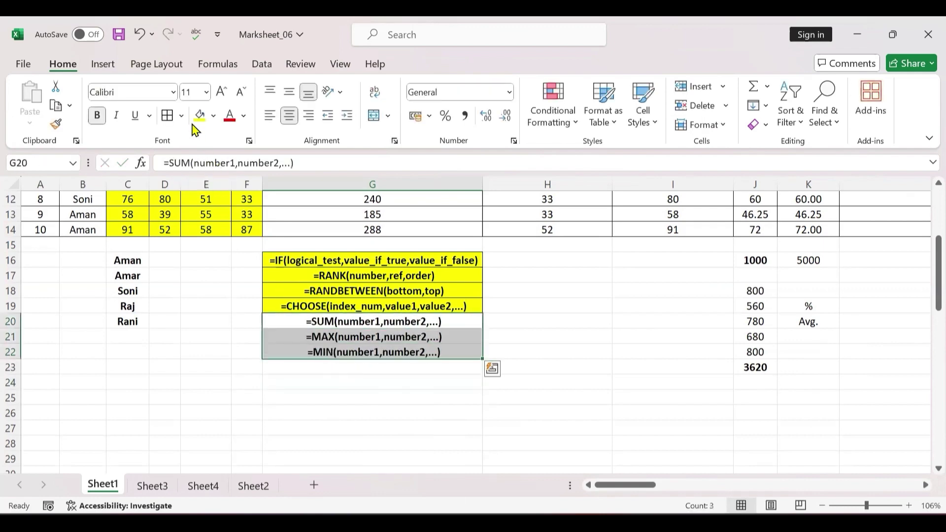
Make the SUM, MAX and MIN syntax rows G20:G22 bold with yellow fill.
click(200, 115)
key(ctrl+b)
scroll(597, 294, up, 1)
Apply All Borders to the whole reference list G16:G22.
click(431, 369)
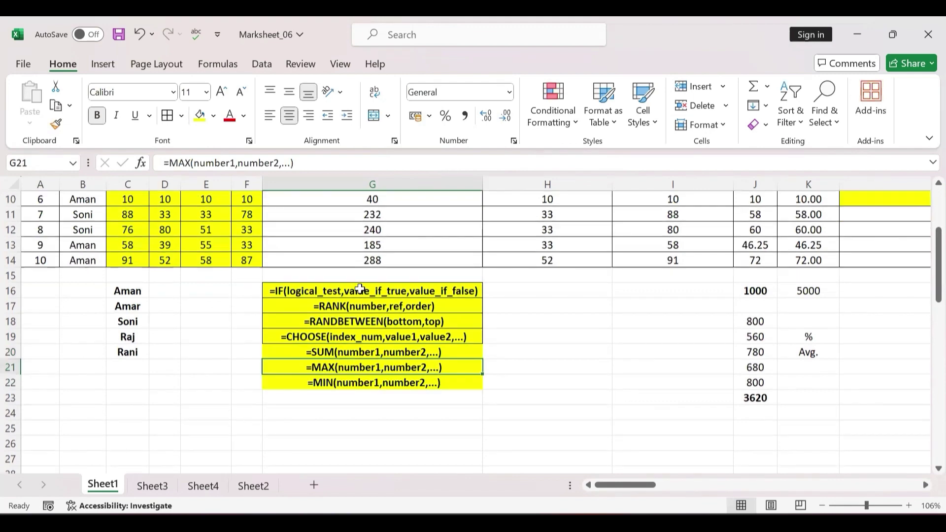
drag(351, 290, 374, 382)
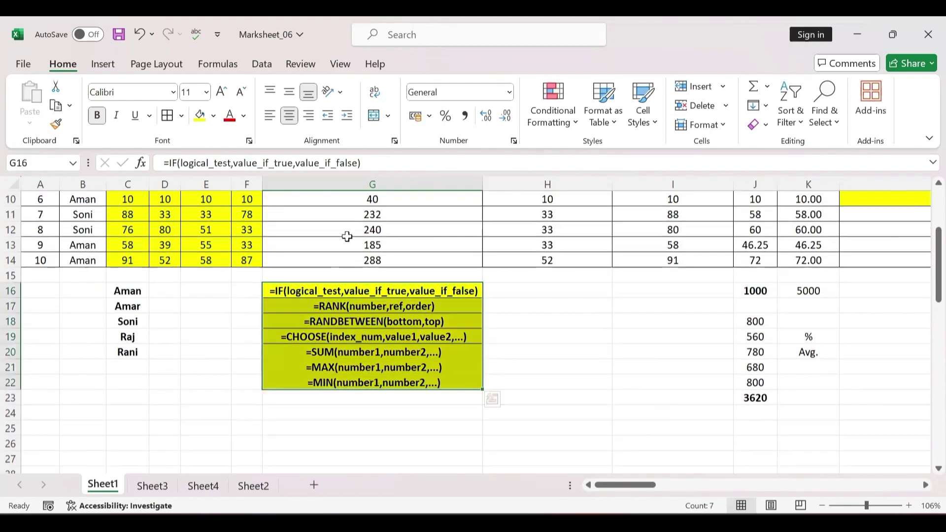
click(166, 115)
scroll(631, 350, up, 3)
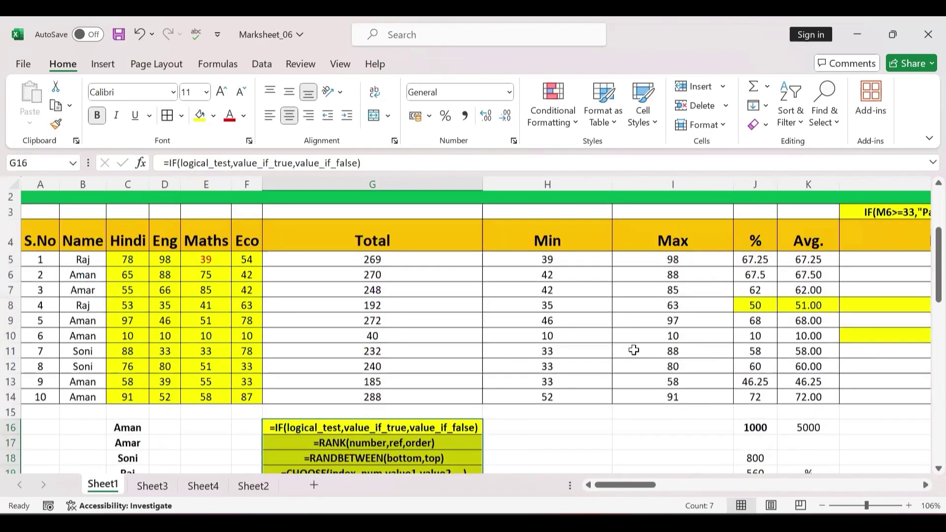
scroll(633, 349, right, 3)
scroll(634, 349, down, 1)
scroll(634, 349, right, 1)
scroll(634, 349, right, 1)
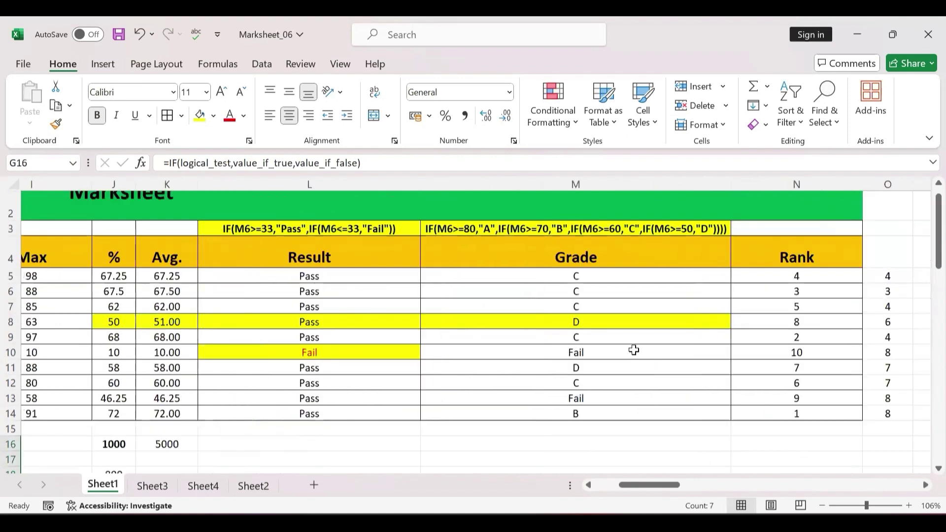
scroll(567, 367, right, 1)
scroll(493, 384, left, 5)
scroll(492, 384, left, 2)
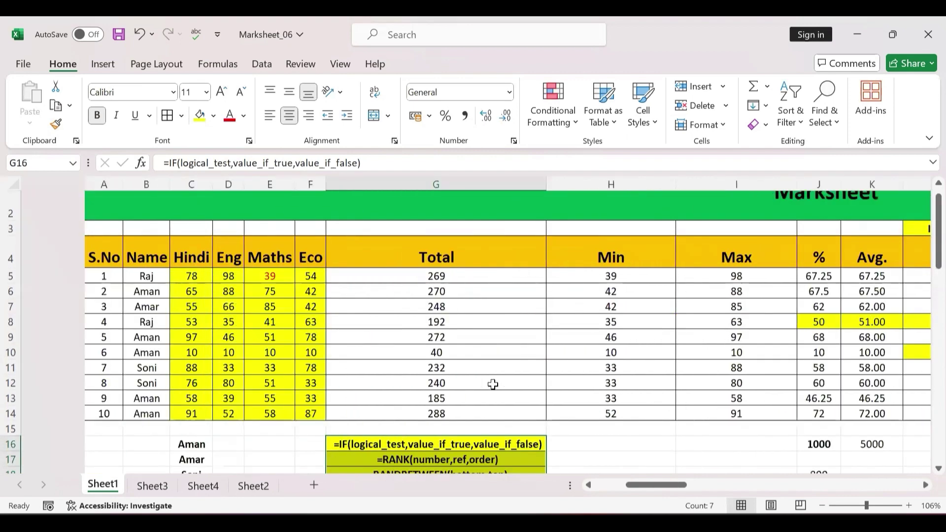
scroll(493, 383, right, 1)
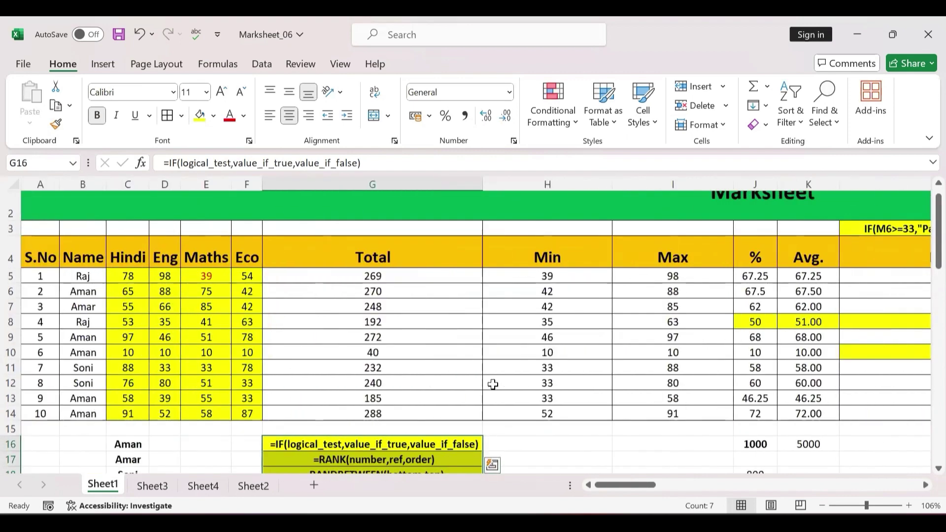